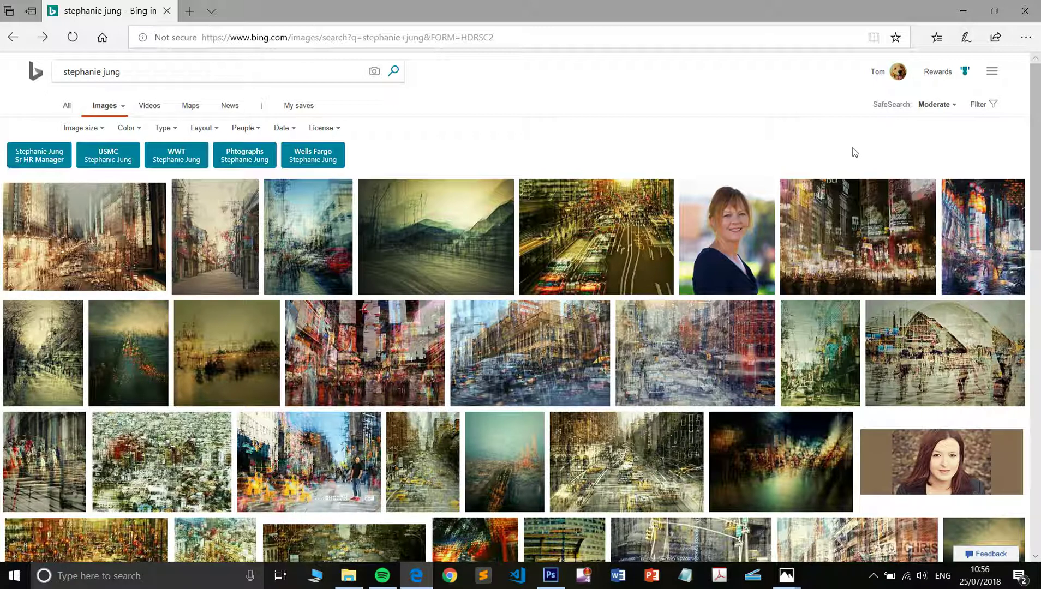
Step: Search Bing Images for 'harold edgerton photography' and view his spinning-diver multiple-exposure shot
{"action": "left_click", "coordinate": [153, 73]}
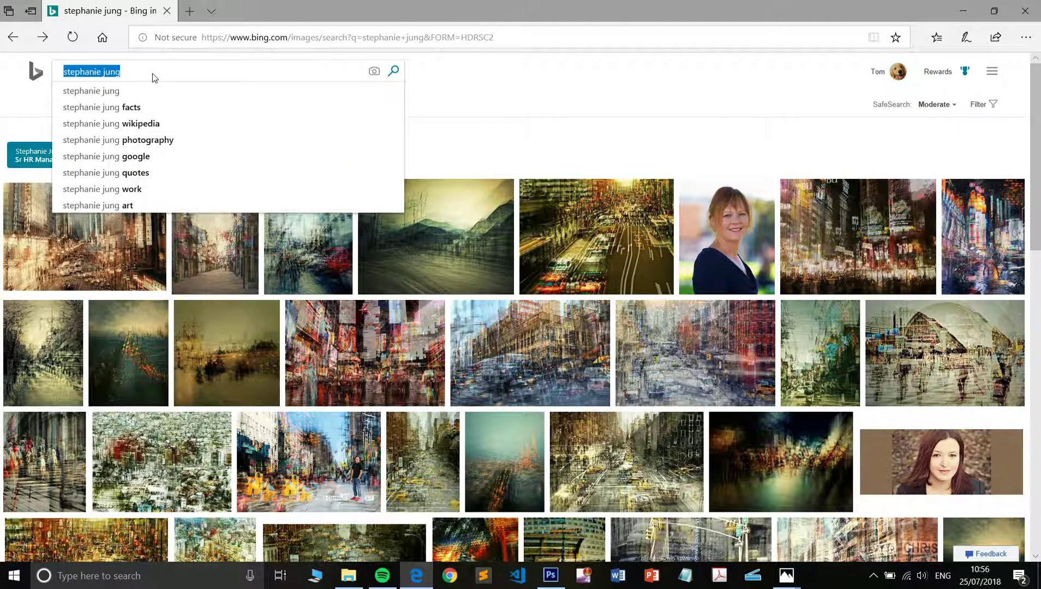
{"action": "type", "text": "harold e"}
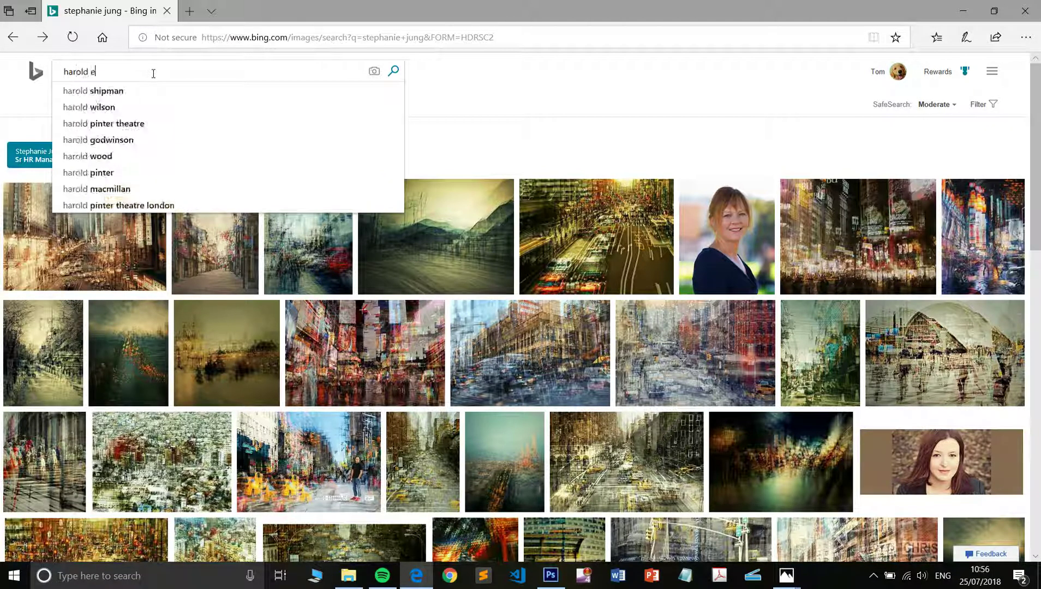
{"action": "type", "text": "dgerton"}
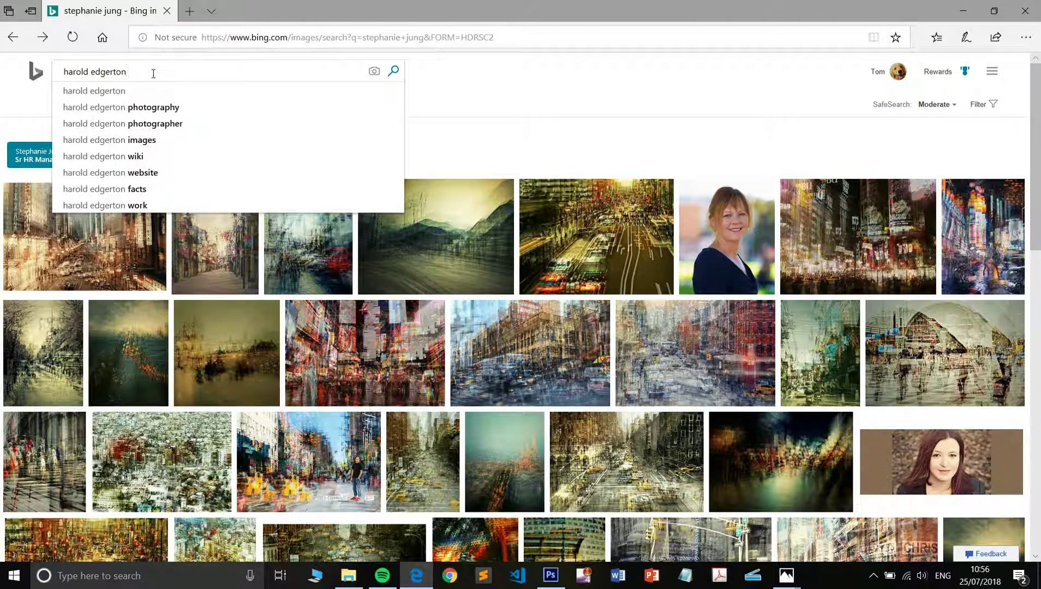
{"action": "key", "text": "Down"}
{"action": "key", "text": "Down"}
{"action": "key", "text": "Return"}
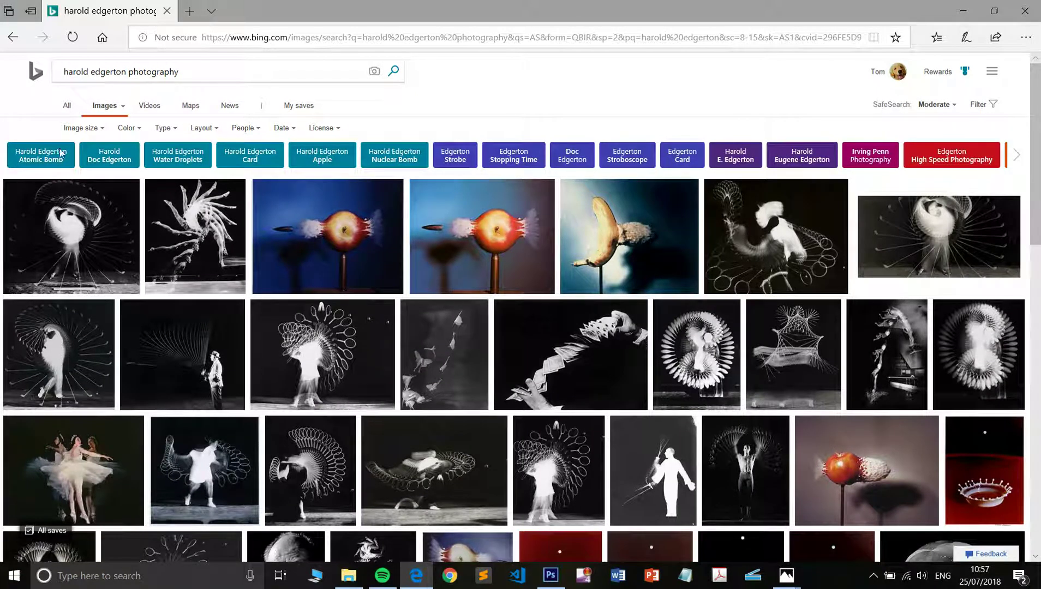
{"action": "left_click", "coordinate": [181, 212]}
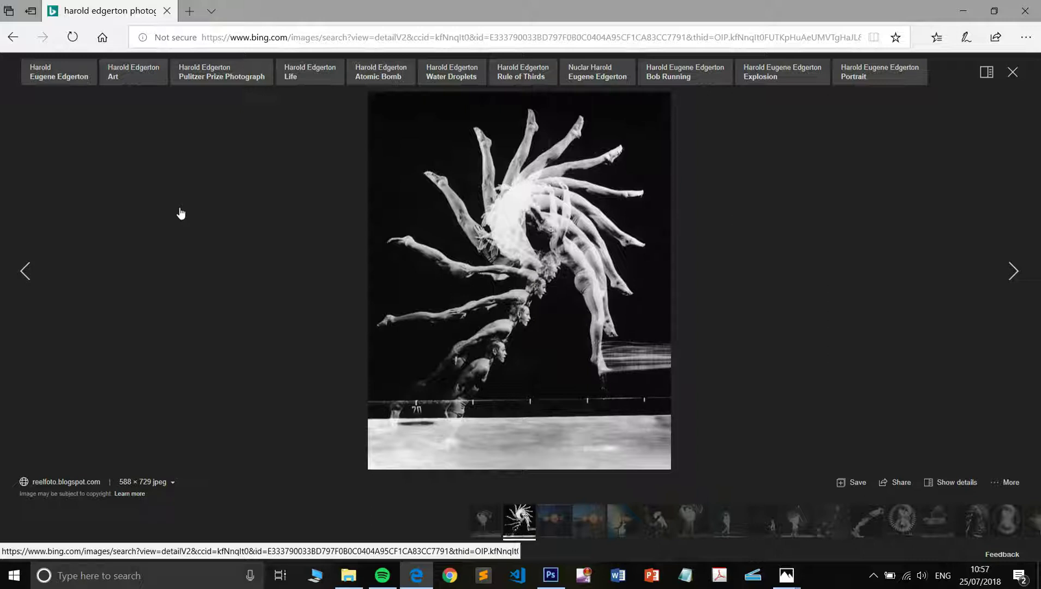
{"action": "left_click", "coordinate": [1021, 78]}
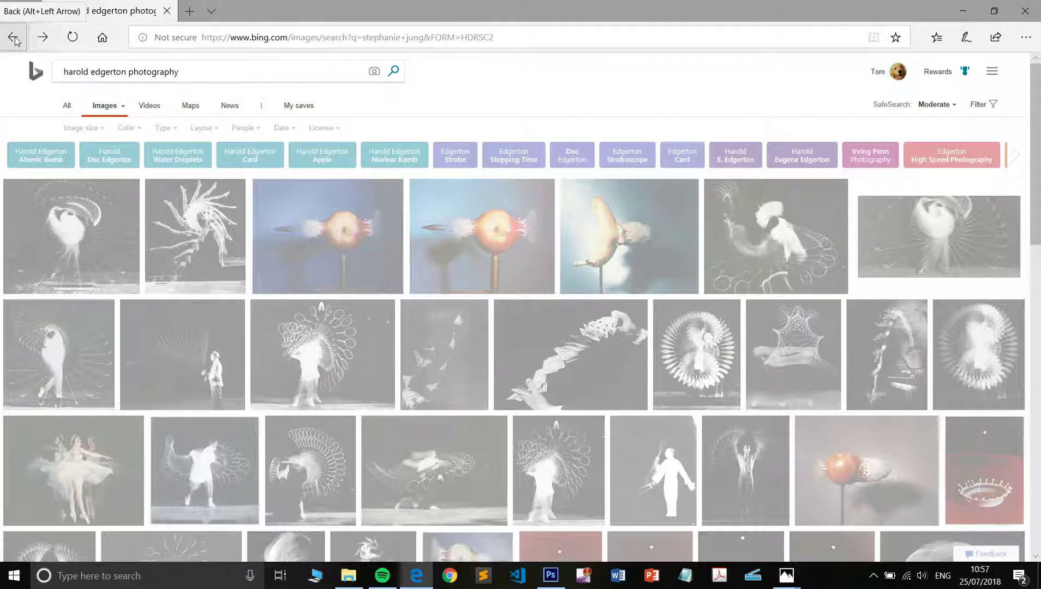
Step: Reload the earlier image results, enlarge the Times Square multiple-exposure picture, then switch to Photoshop
{"action": "left_click", "coordinate": [308, 40]}
{"action": "key", "text": "Return"}
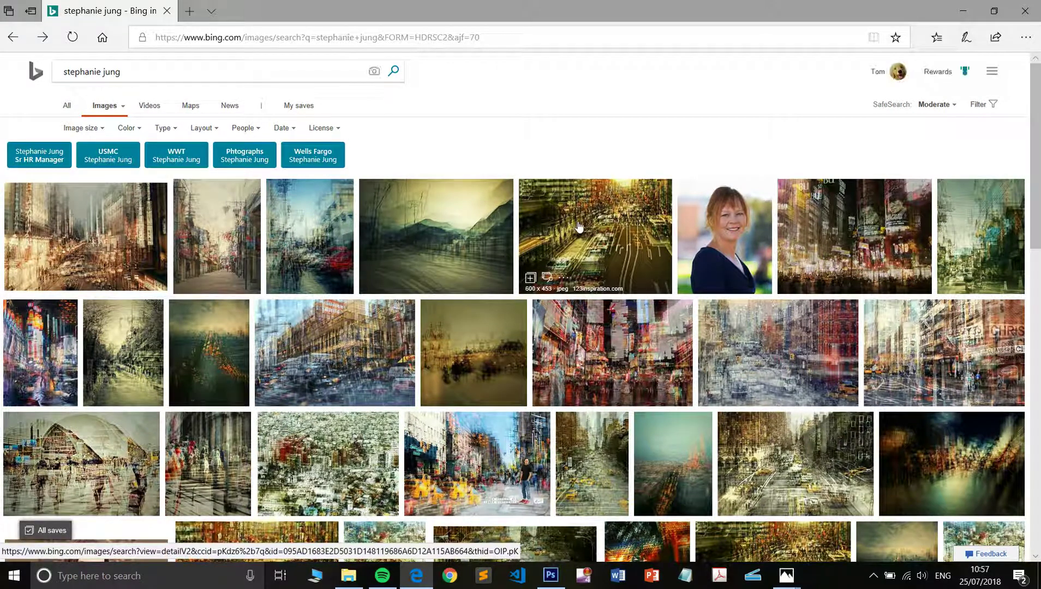
{"action": "left_click", "coordinate": [620, 333]}
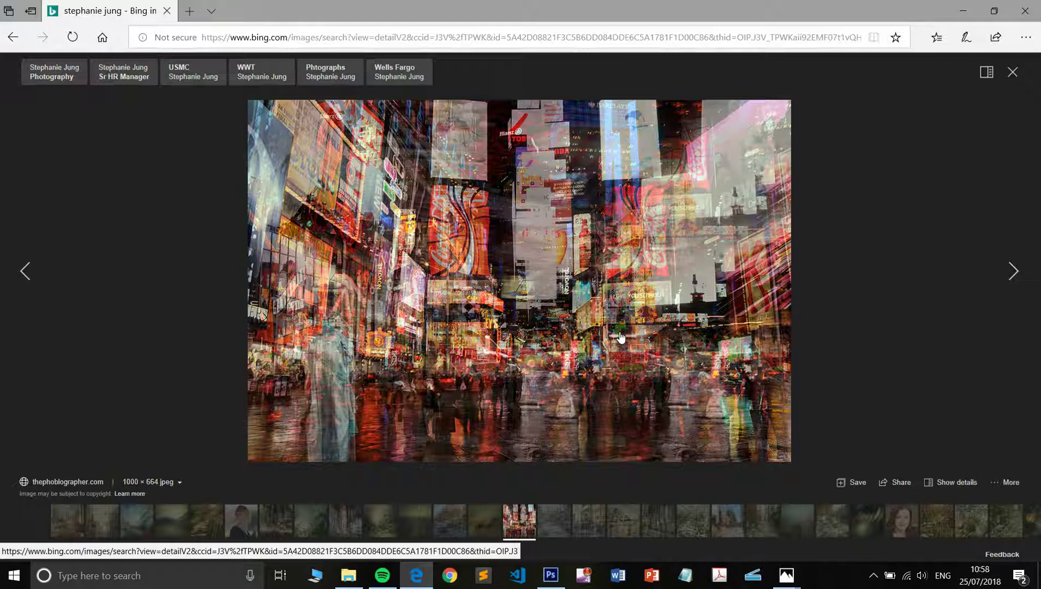
{"action": "left_click", "coordinate": [550, 577]}
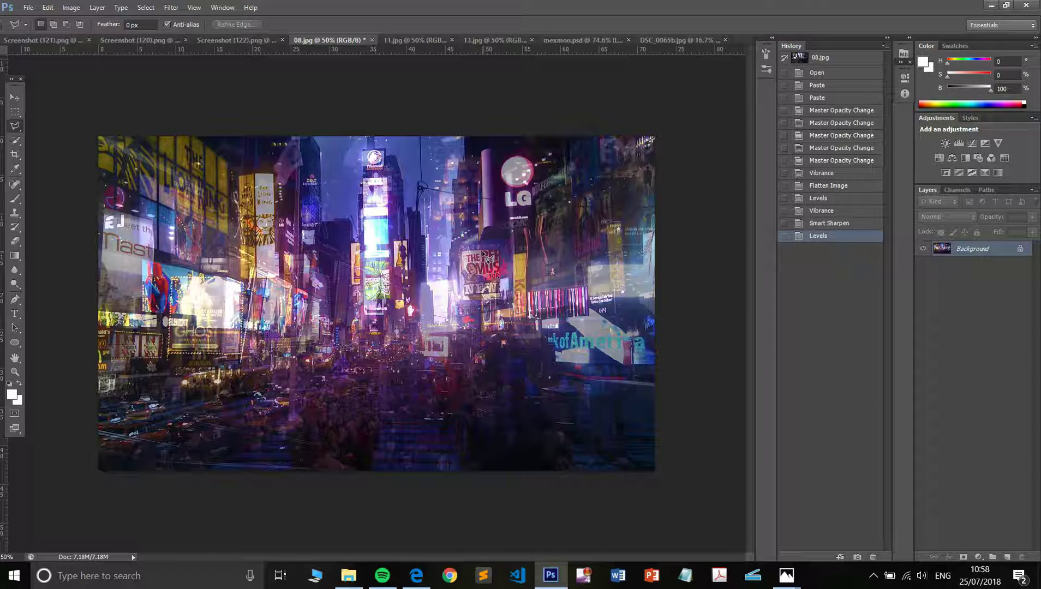
Step: Select all of 11.jpg, then view 13.jpg and the 08.jpg Times Square composite
{"action": "left_click", "coordinate": [414, 40]}
{"action": "key", "text": "ctrl+a"}
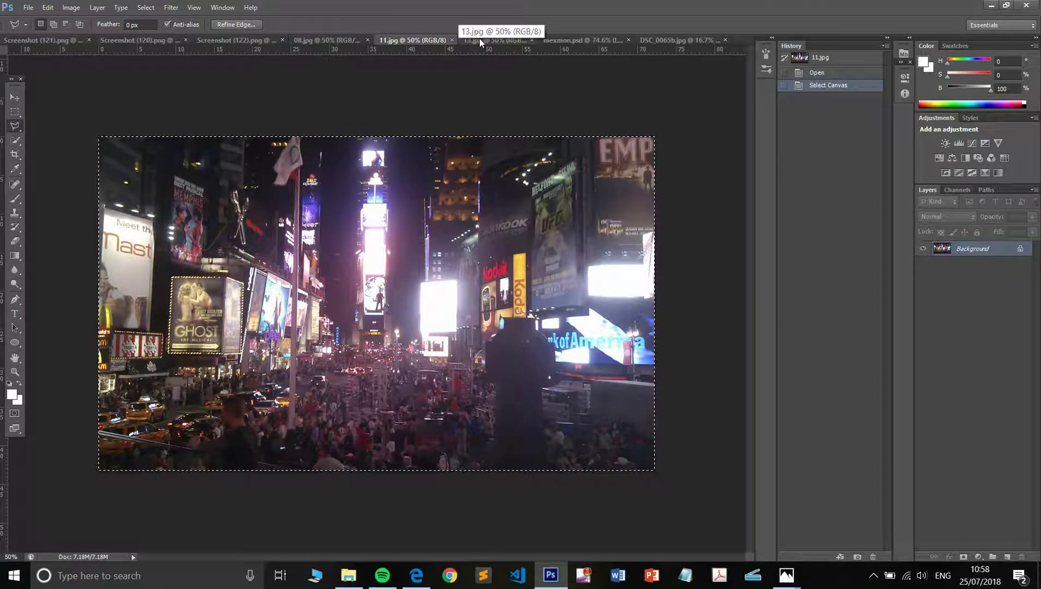
{"action": "left_click", "coordinate": [482, 41]}
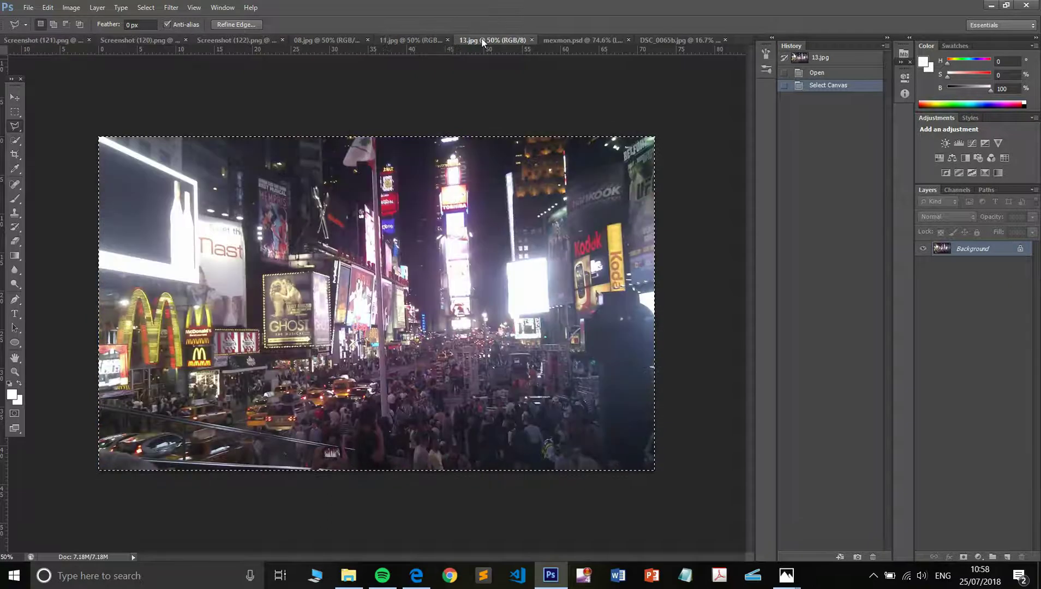
{"action": "left_click", "coordinate": [404, 40]}
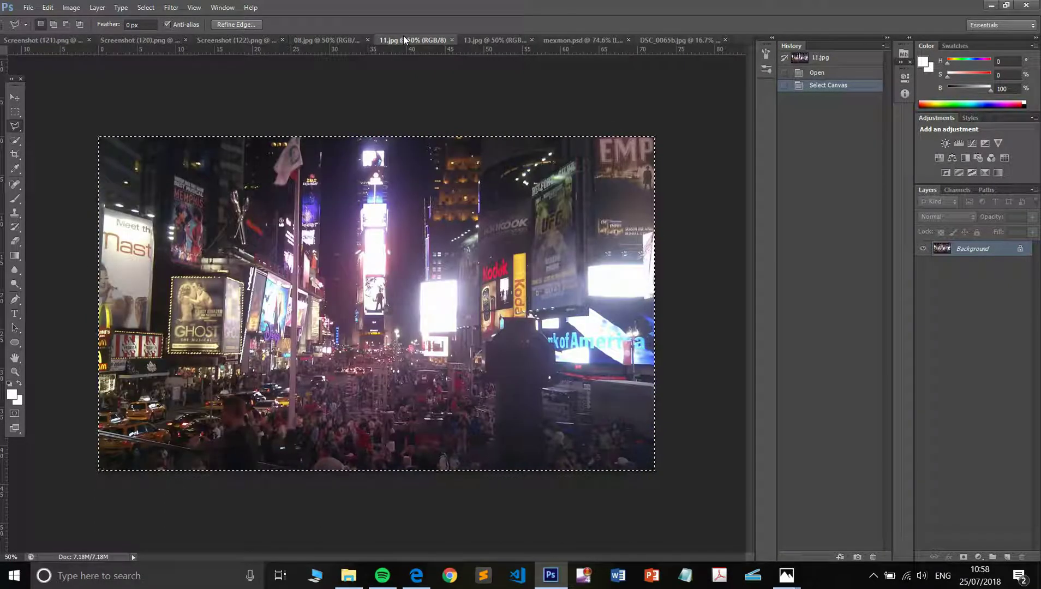
{"action": "left_click", "coordinate": [337, 39]}
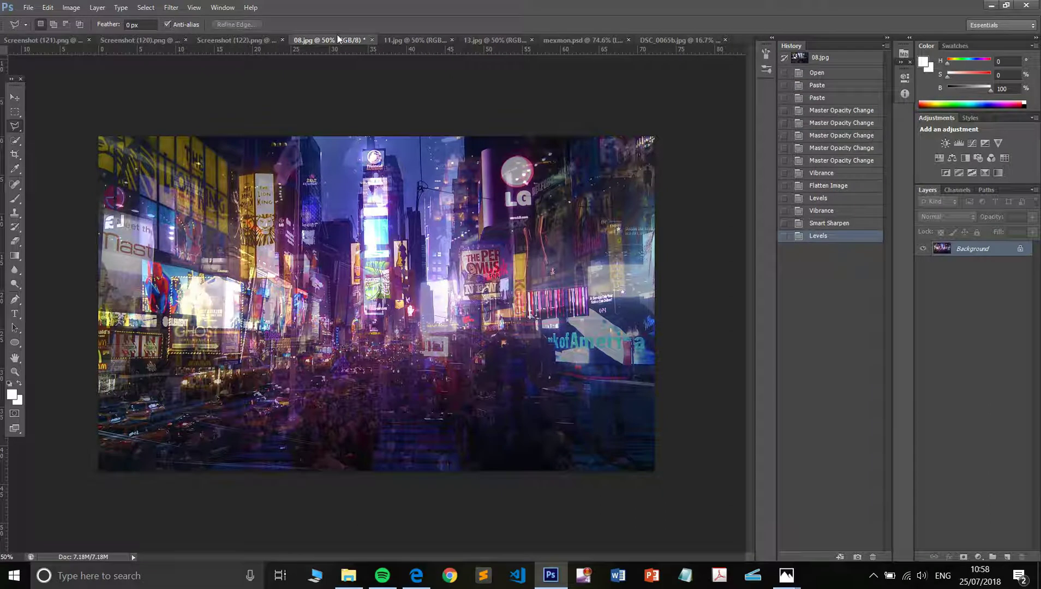
Step: View the black-and-white bartender composite and the bar photos Screenshot (120) and (122)
{"action": "left_click", "coordinate": [54, 42]}
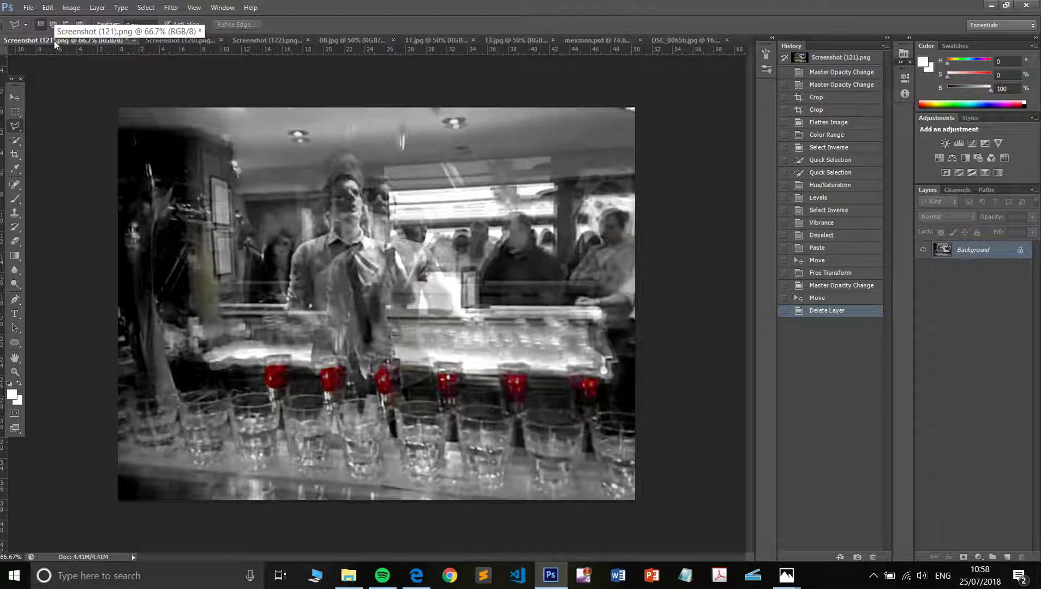
{"action": "left_click", "coordinate": [176, 40]}
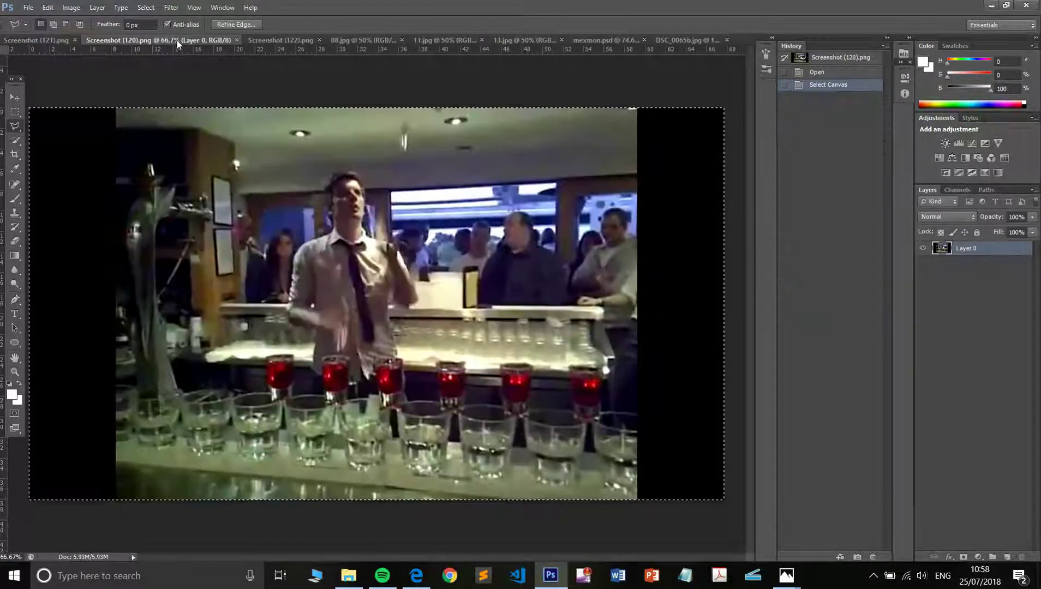
{"action": "left_click", "coordinate": [287, 39]}
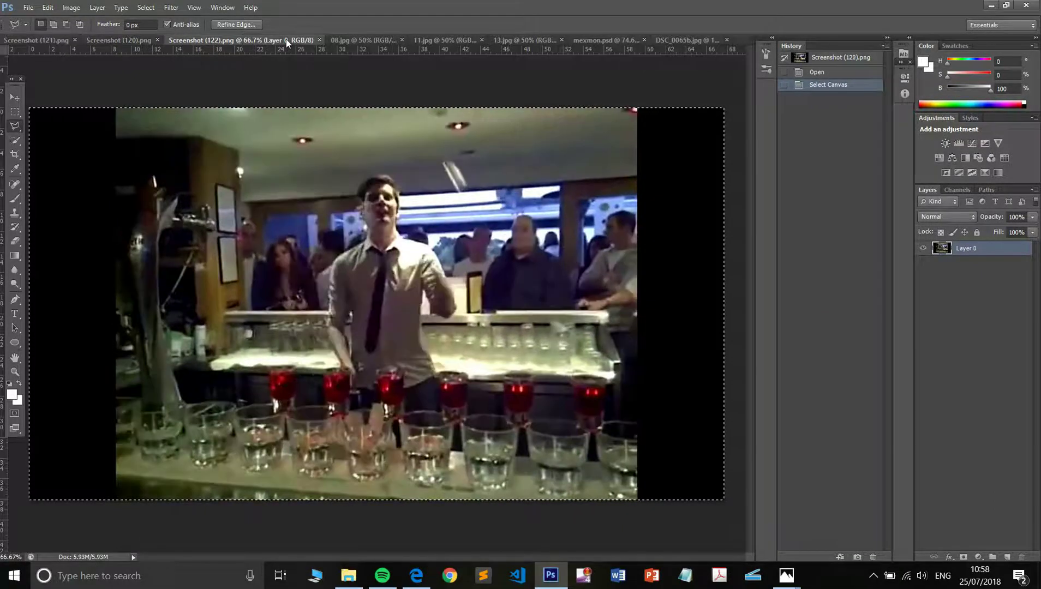
{"action": "left_click", "coordinate": [52, 40]}
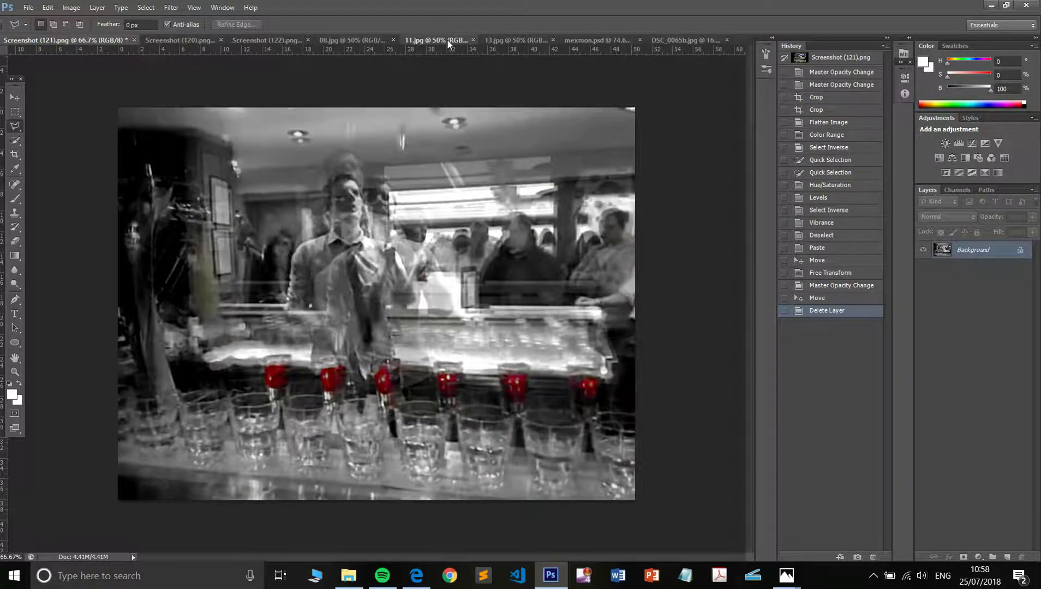
Step: View the mexmon.psd column composite and DSC_0065b.jpg, ending on 11.jpg
{"action": "left_click", "coordinate": [447, 41]}
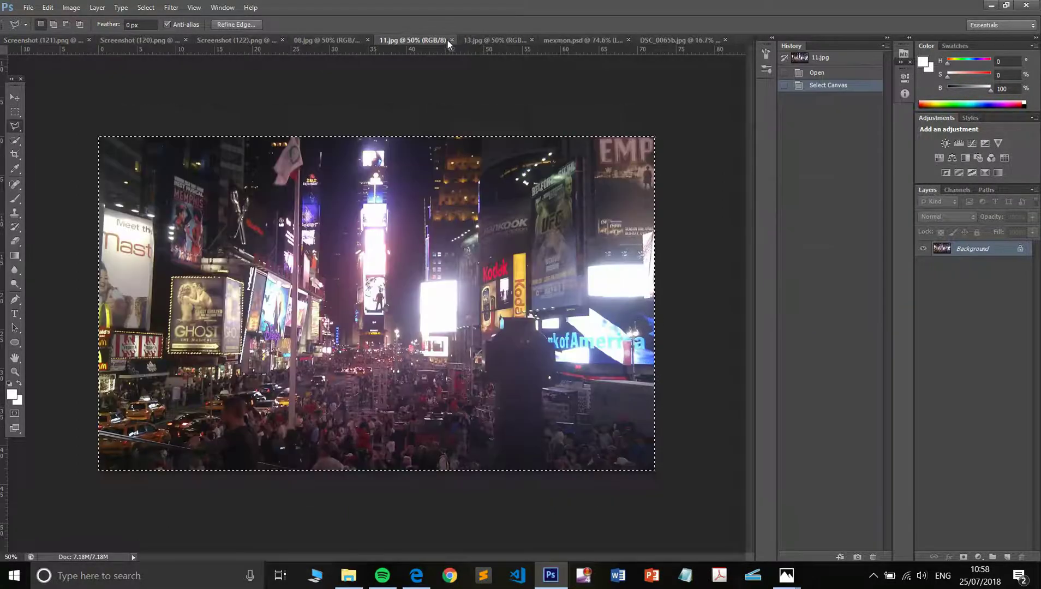
{"action": "left_click", "coordinate": [588, 40]}
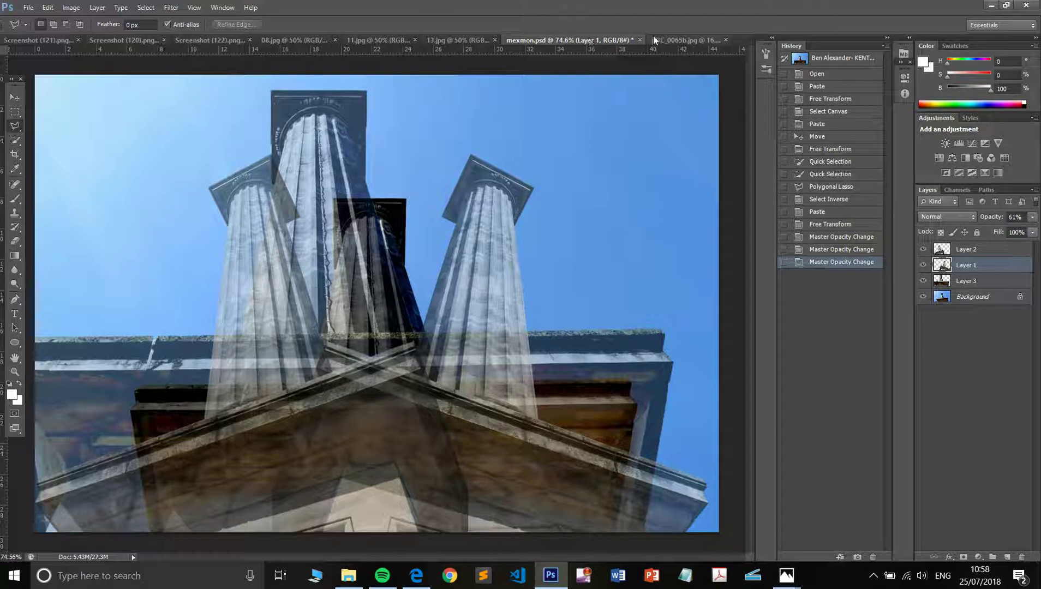
{"action": "left_click", "coordinate": [680, 40]}
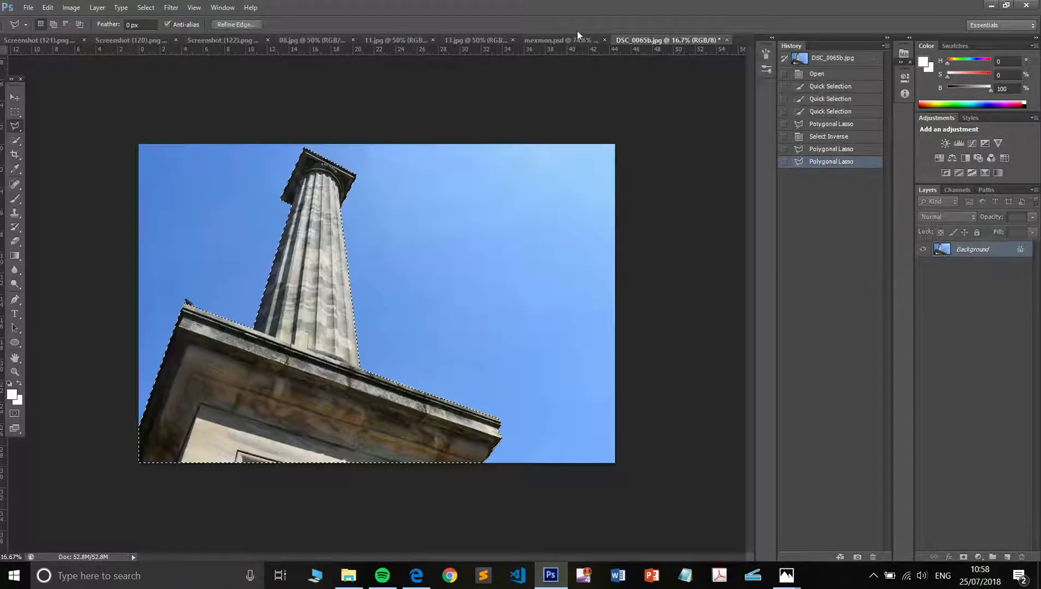
{"action": "left_click", "coordinate": [574, 40]}
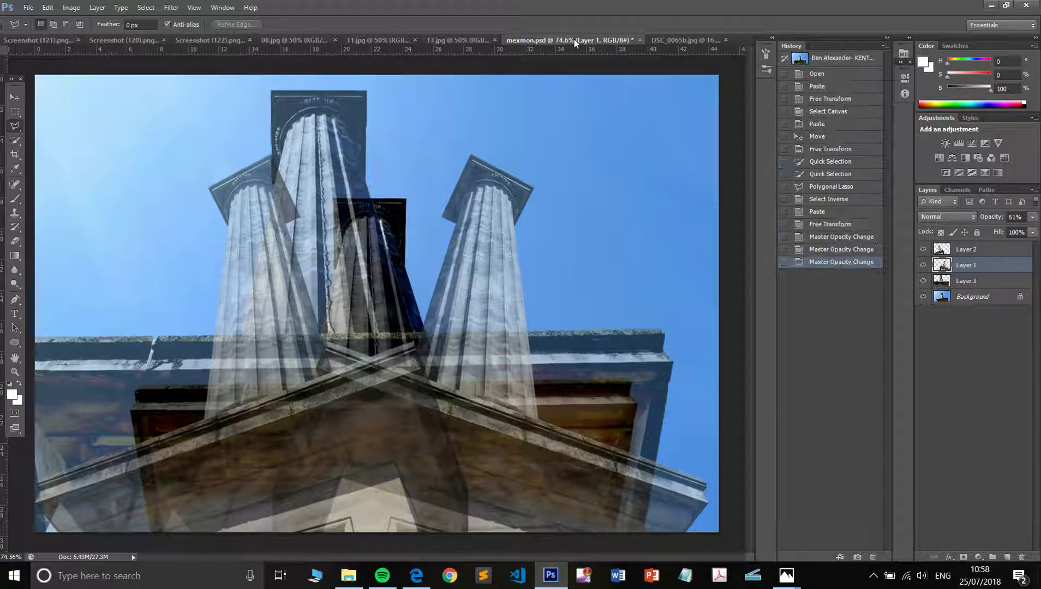
{"action": "left_click", "coordinate": [394, 37]}
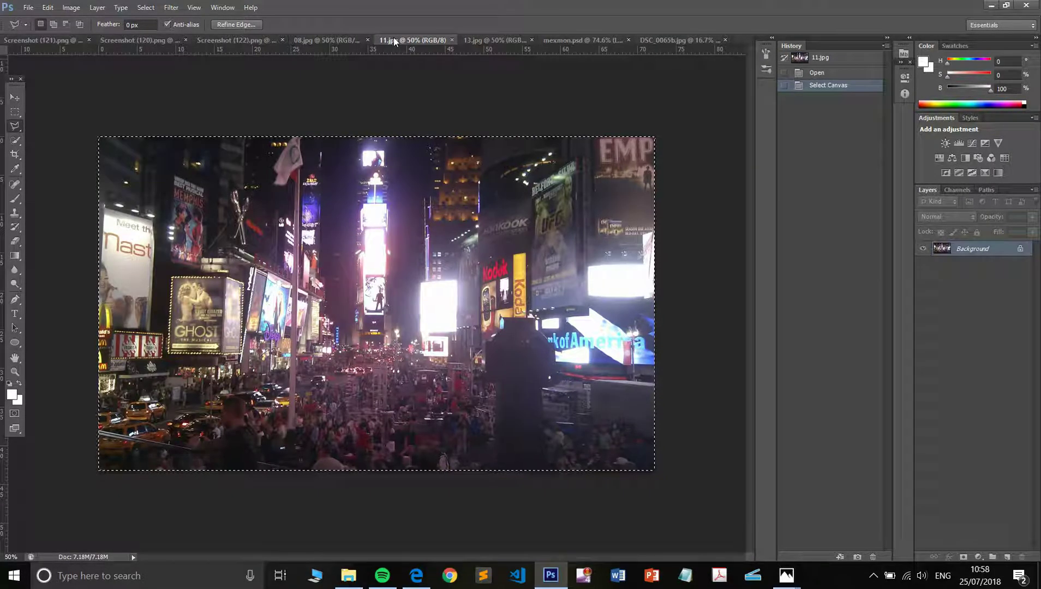
Step: Revert 08.jpg to its opened state and paste a Times Square photo as a new layer
{"action": "left_click", "coordinate": [343, 41]}
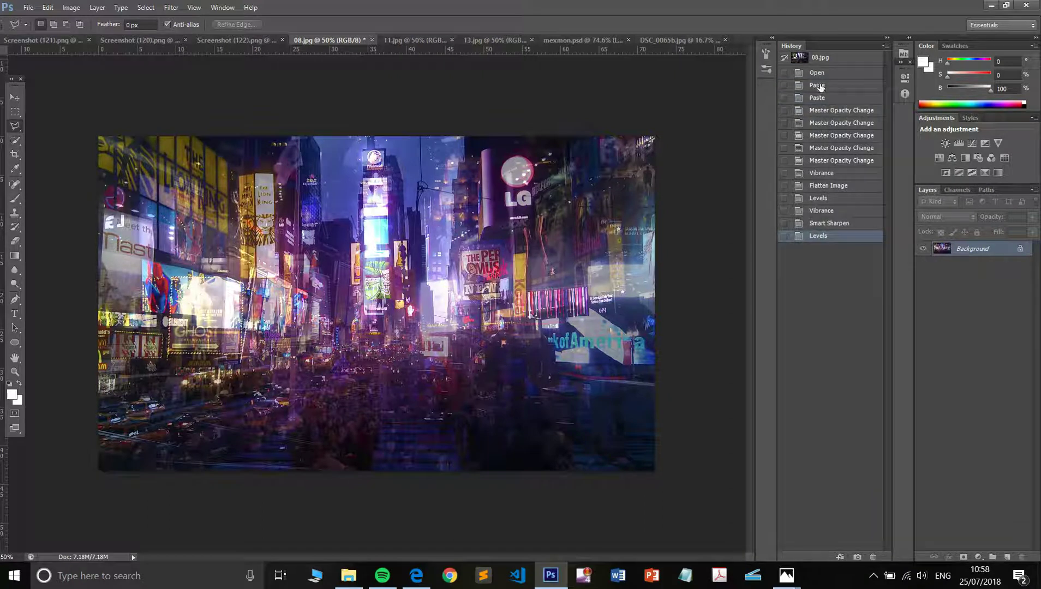
{"action": "left_click", "coordinate": [826, 73]}
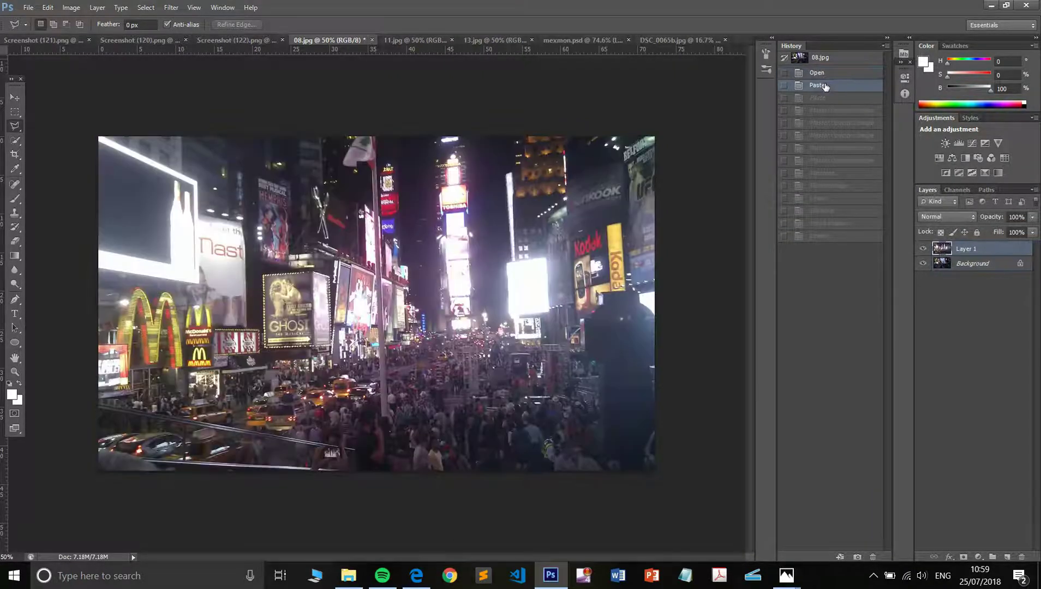
{"action": "key", "text": "ctrl+v"}
{"action": "key", "text": "ctrl+v"}
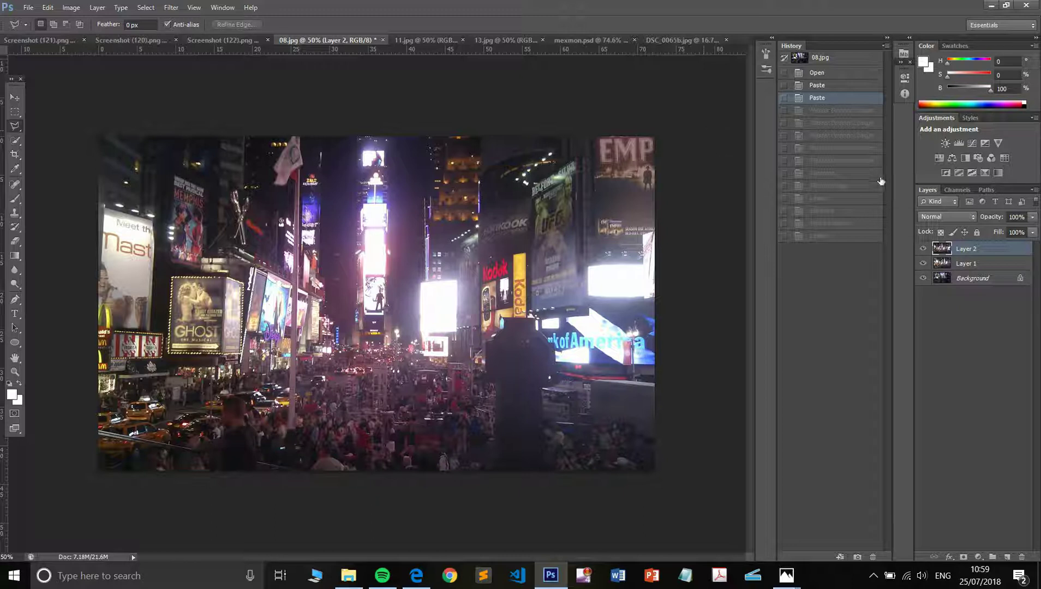
Step: Compare the photos by hiding Layers 1 and 2, then make both visible again
{"action": "left_click", "coordinate": [923, 249]}
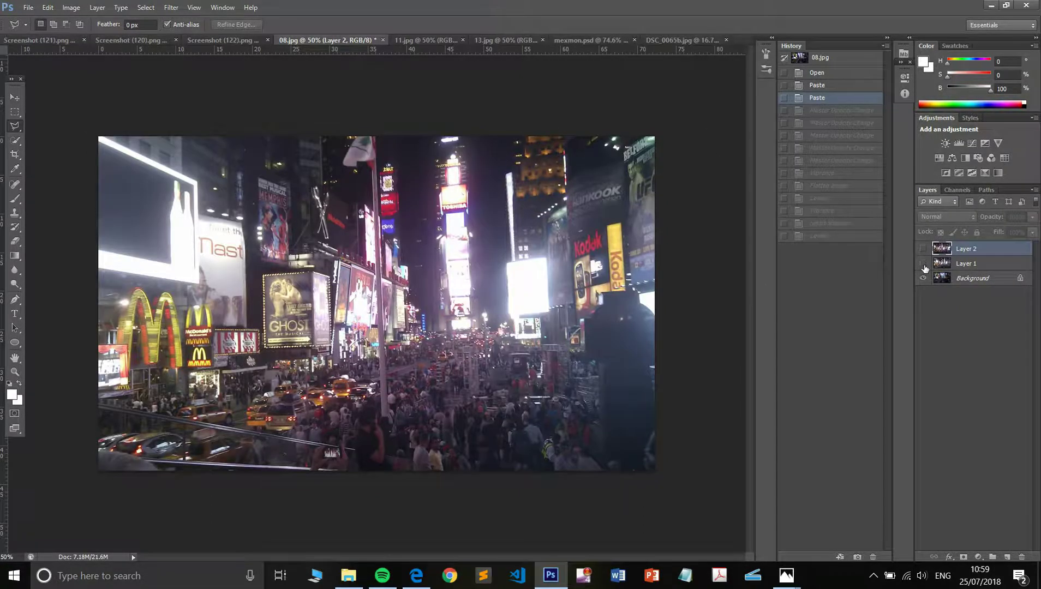
{"action": "left_click", "coordinate": [924, 264]}
{"action": "left_click", "coordinate": [923, 264]}
{"action": "left_click", "coordinate": [923, 249]}
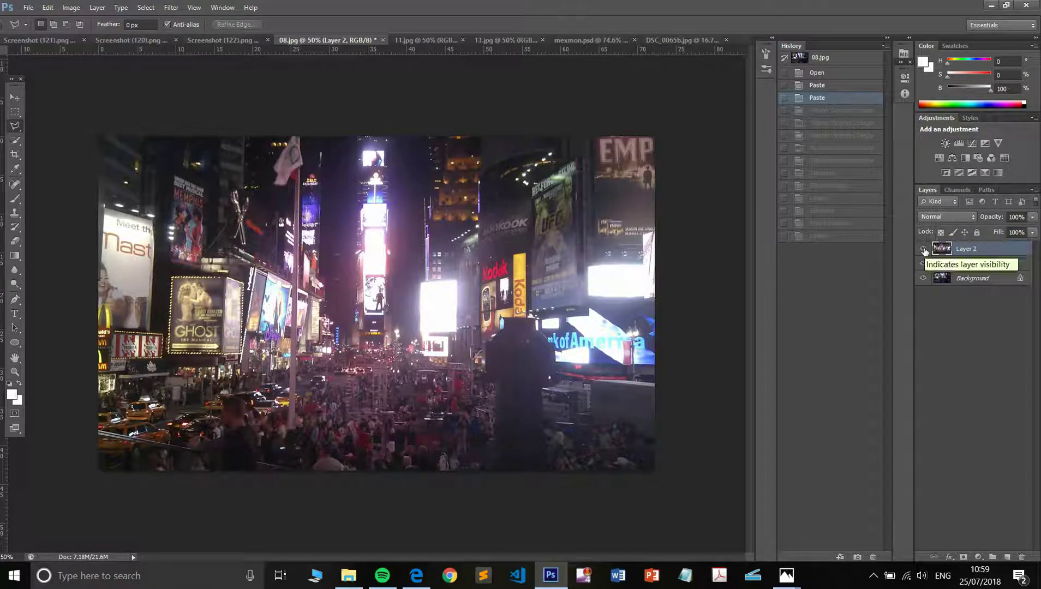
{"action": "left_click", "coordinate": [922, 249]}
{"action": "left_click", "coordinate": [923, 264]}
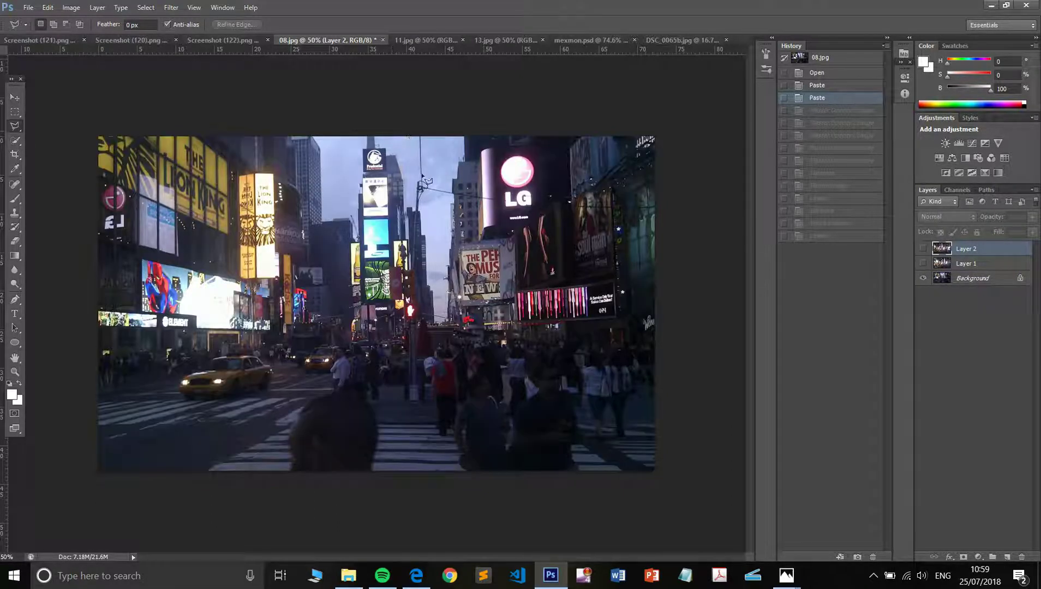
{"action": "left_click", "coordinate": [785, 98]}
{"action": "left_click", "coordinate": [923, 263]}
{"action": "left_click", "coordinate": [923, 248]}
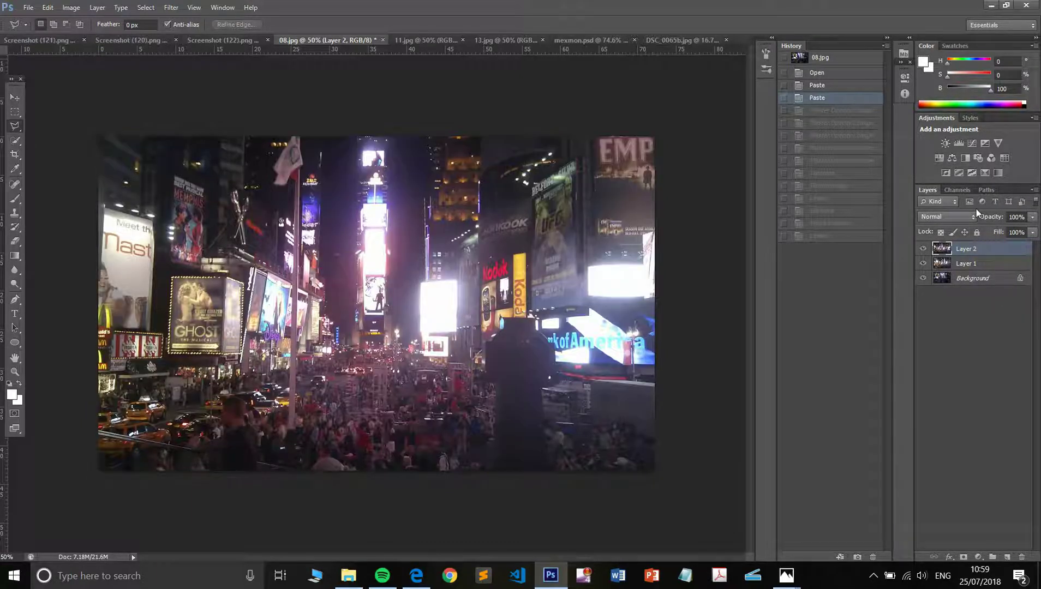
Step: Set Layer 2 to 58% opacity and Layer 1 to 45% opacity
{"action": "left_click", "coordinate": [1033, 220]}
{"action": "left_click_drag", "start_coordinate": [985, 225], "coordinate": [1012, 228]}
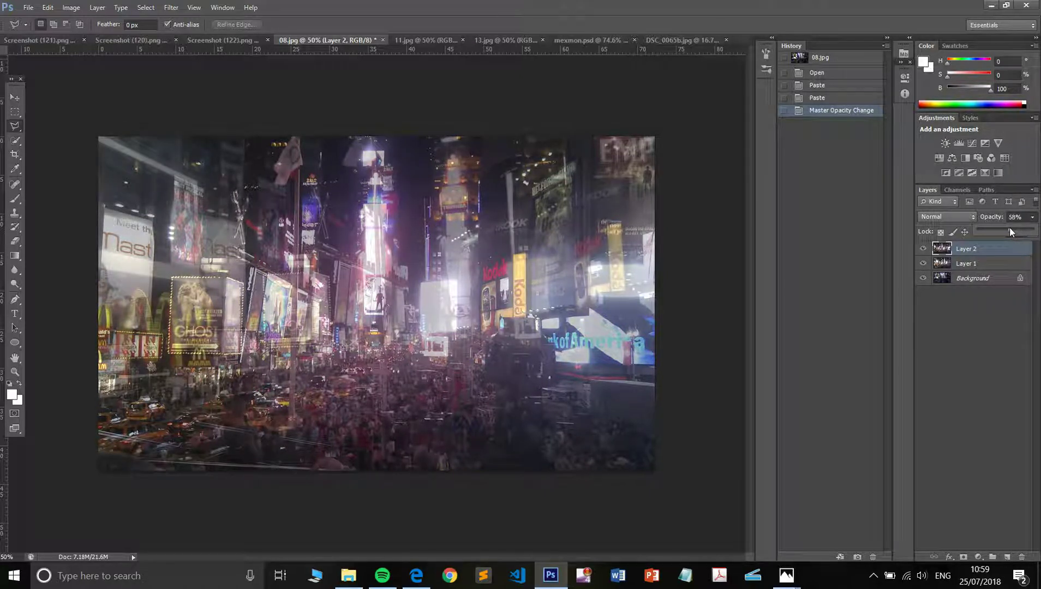
{"action": "left_click", "coordinate": [989, 265]}
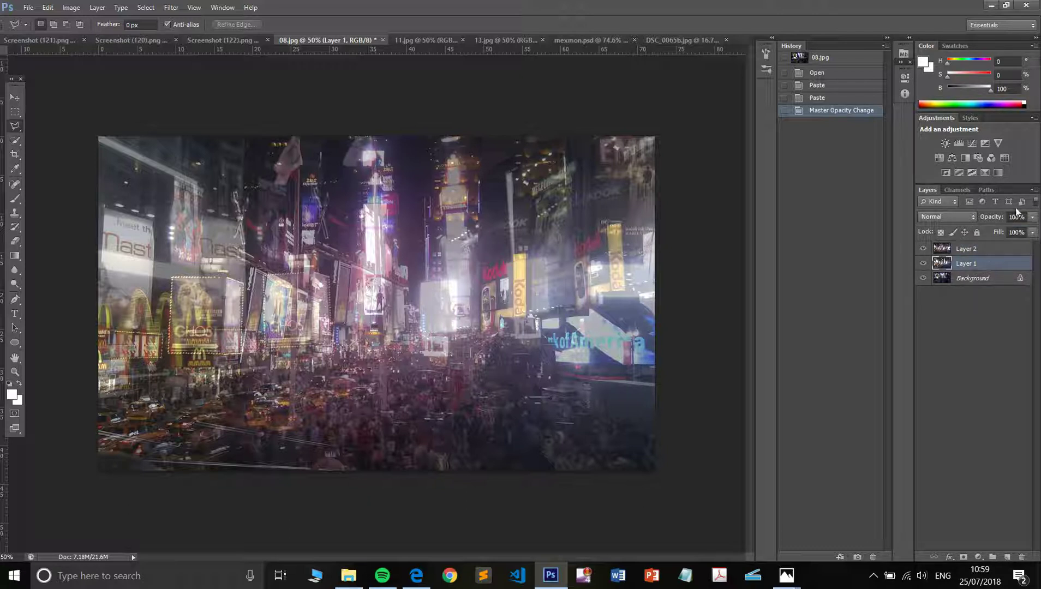
{"action": "left_click", "coordinate": [1032, 216]}
{"action": "left_click", "coordinate": [1016, 232]}
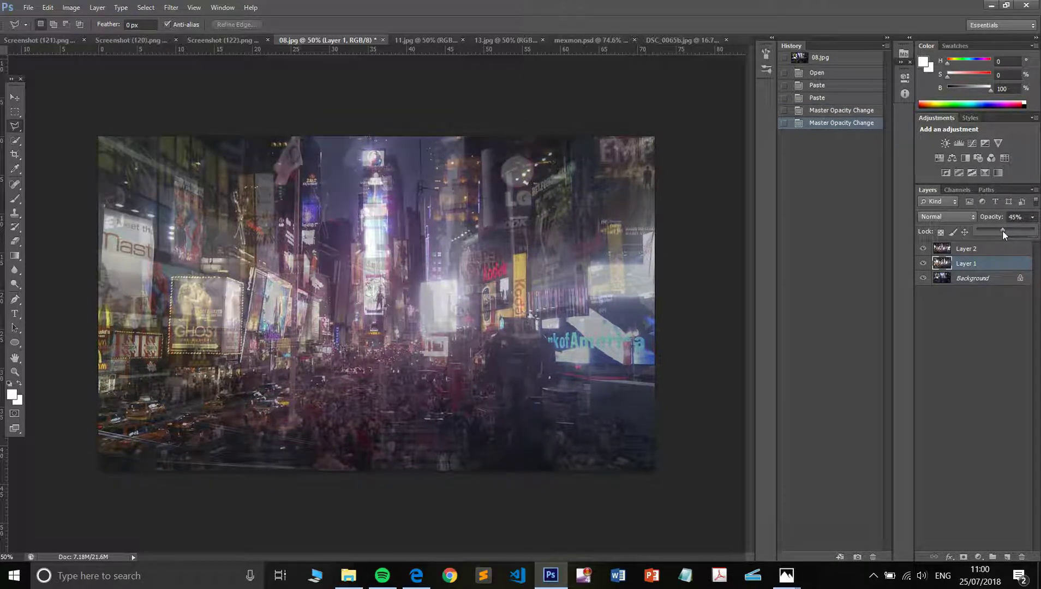
{"action": "left_click", "coordinate": [985, 265]}
Step: With the Move tool and transform controls, shift Layer 1 up-left and try enlarging it
{"action": "left_click", "coordinate": [15, 99]}
{"action": "left_click", "coordinate": [132, 25]}
{"action": "left_click_drag", "start_coordinate": [275, 318], "coordinate": [247, 293]}
{"action": "left_click_drag", "start_coordinate": [627, 444], "coordinate": [586, 435]}
Step: Cancel the resize and step History back to the second opacity change, undoing Layer 1's move
{"action": "key", "text": "Escape"}
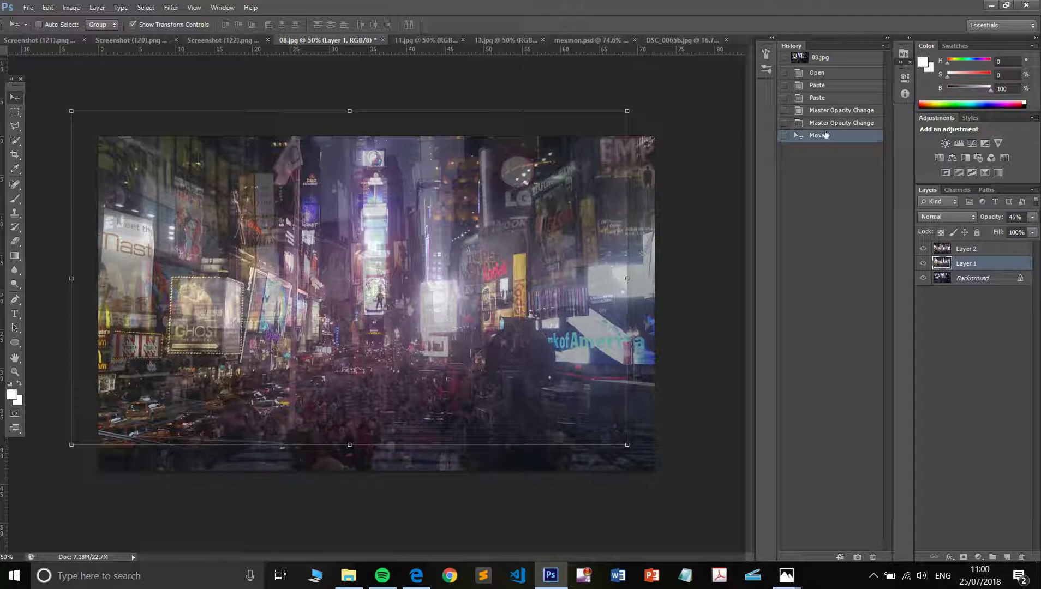
{"action": "left_click", "coordinate": [826, 128]}
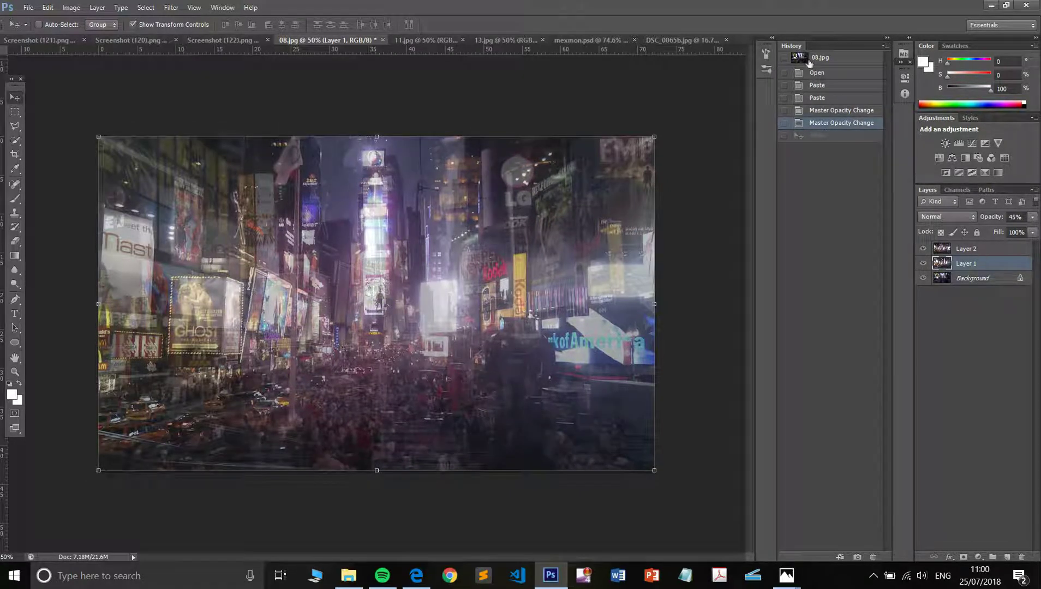
{"action": "left_click", "coordinate": [837, 112]}
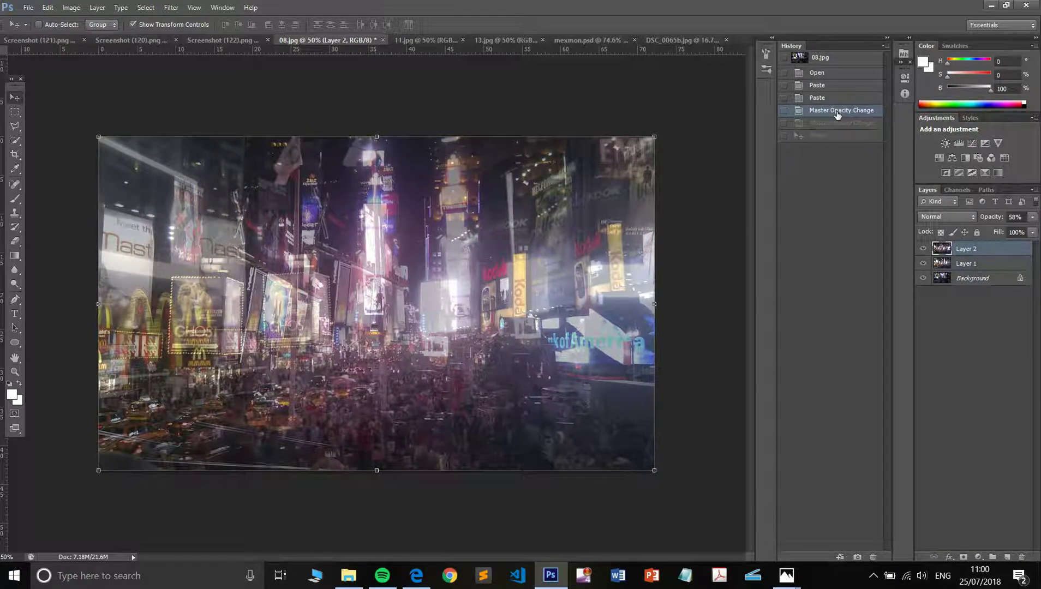
{"action": "left_click", "coordinate": [841, 123]}
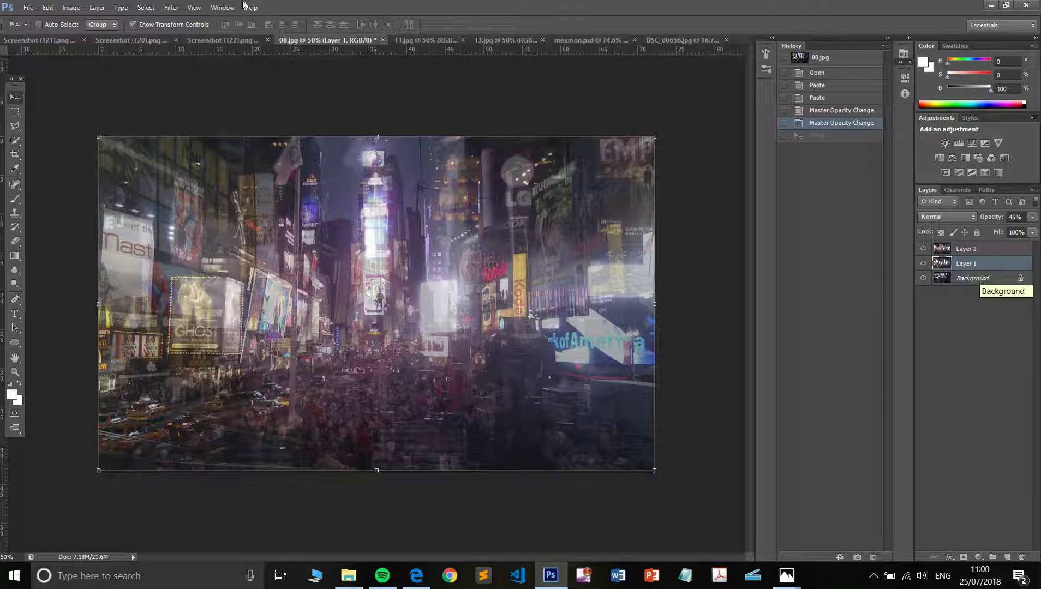
{"action": "left_click", "coordinate": [77, 8]}
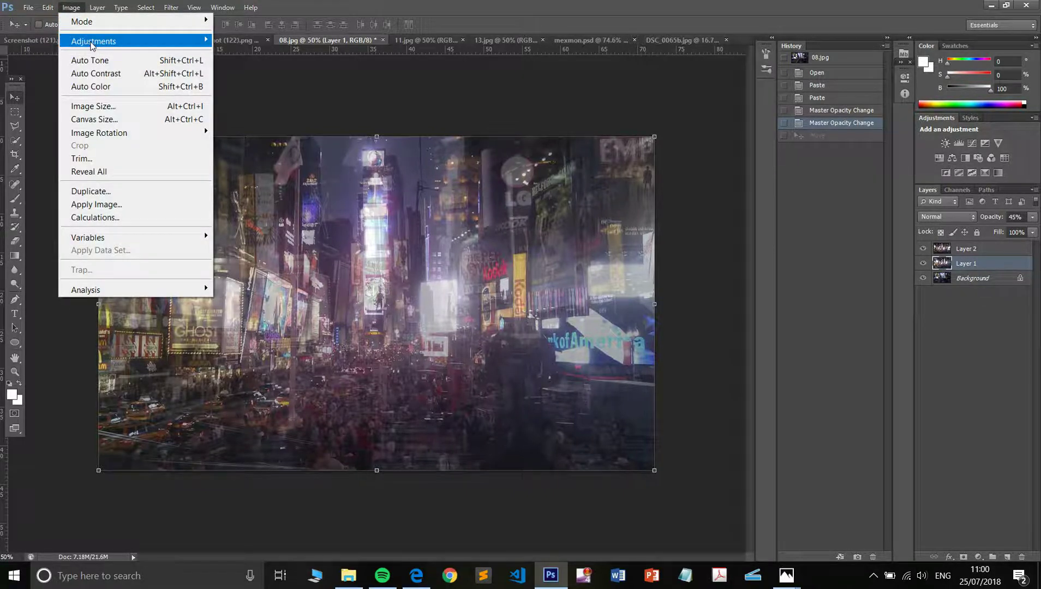
{"action": "mouse_move", "coordinate": [92, 44]}
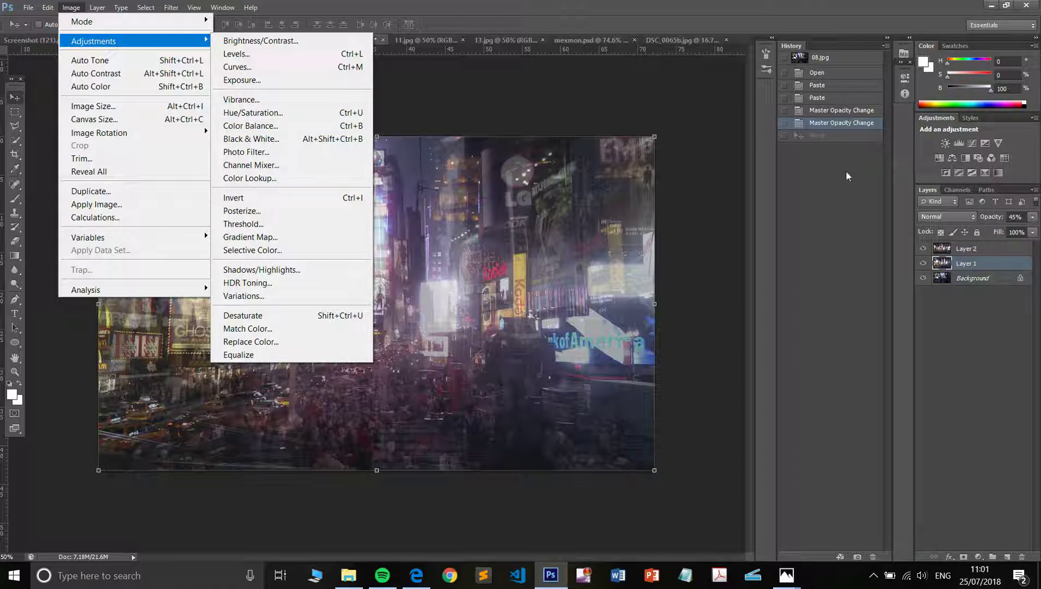
{"action": "left_click", "coordinate": [289, 102]}
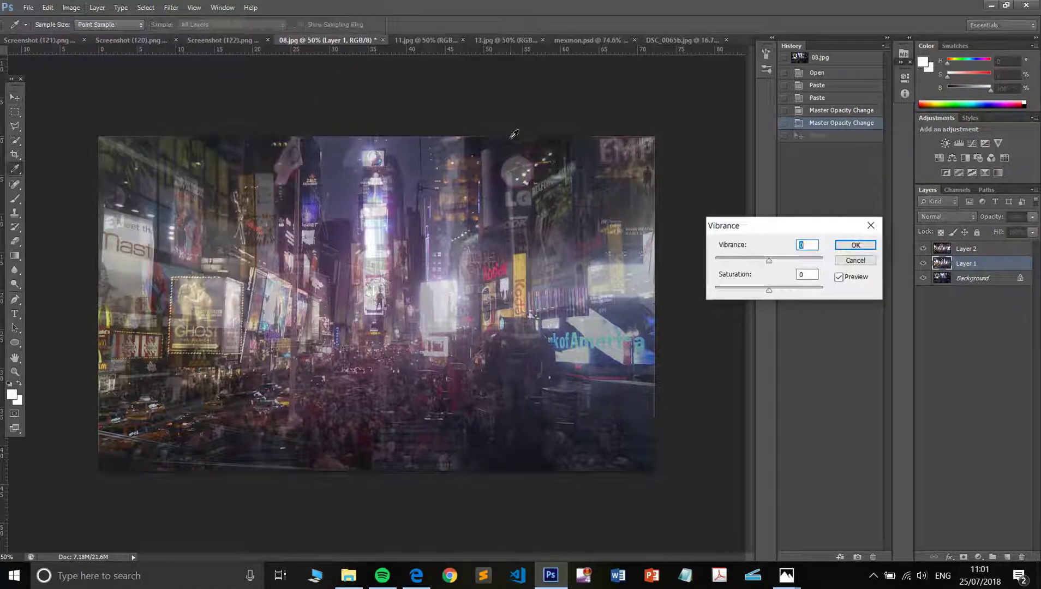
{"action": "key", "text": "Escape"}
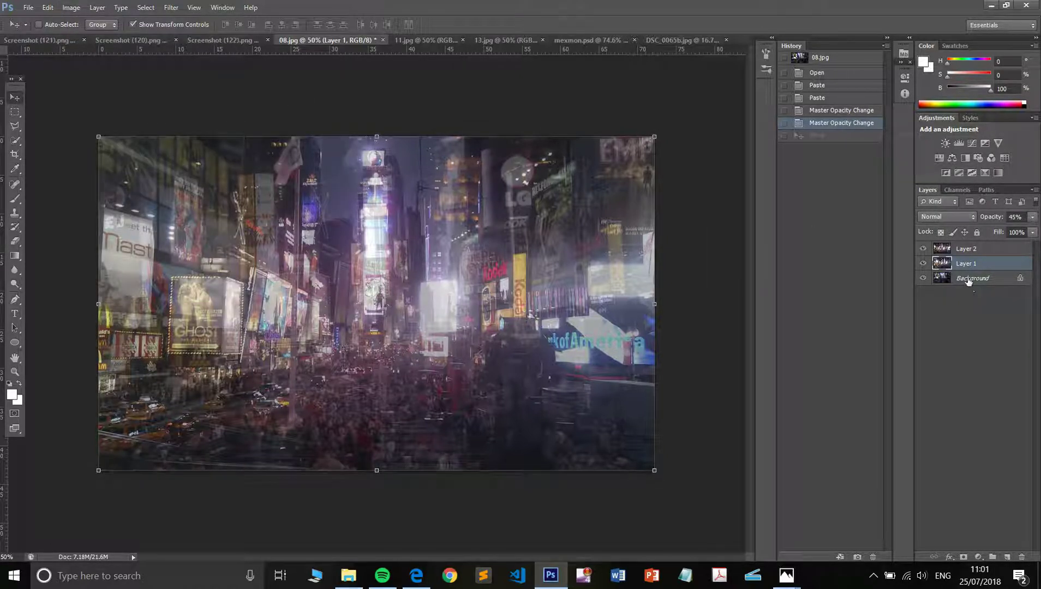
Step: Select the Background layer and hide Layer 1 and Layer 2
{"action": "left_click", "coordinate": [969, 280]}
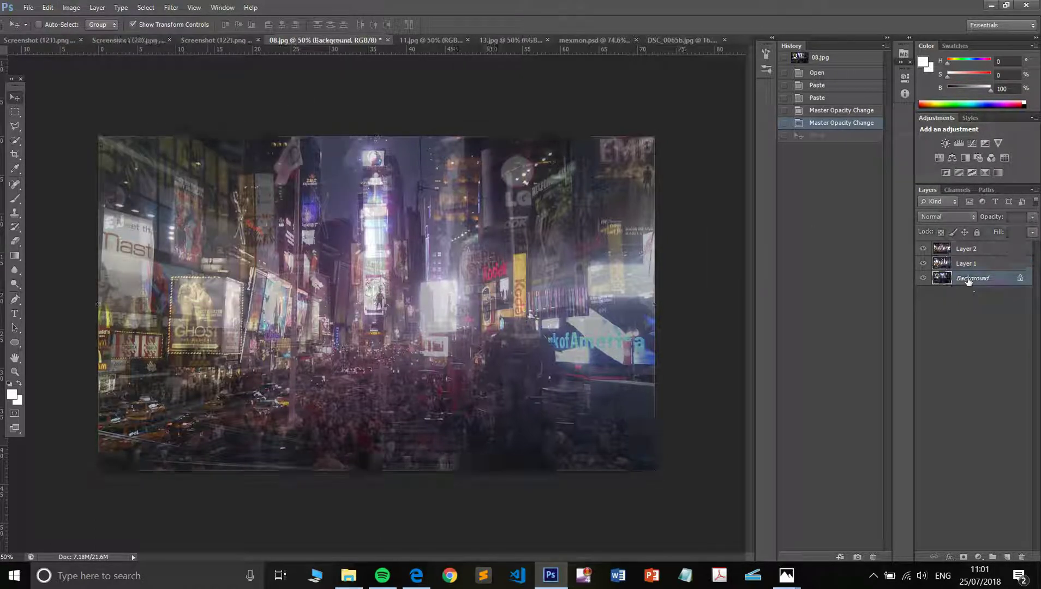
{"action": "left_click", "coordinate": [922, 266]}
{"action": "left_click", "coordinate": [922, 250]}
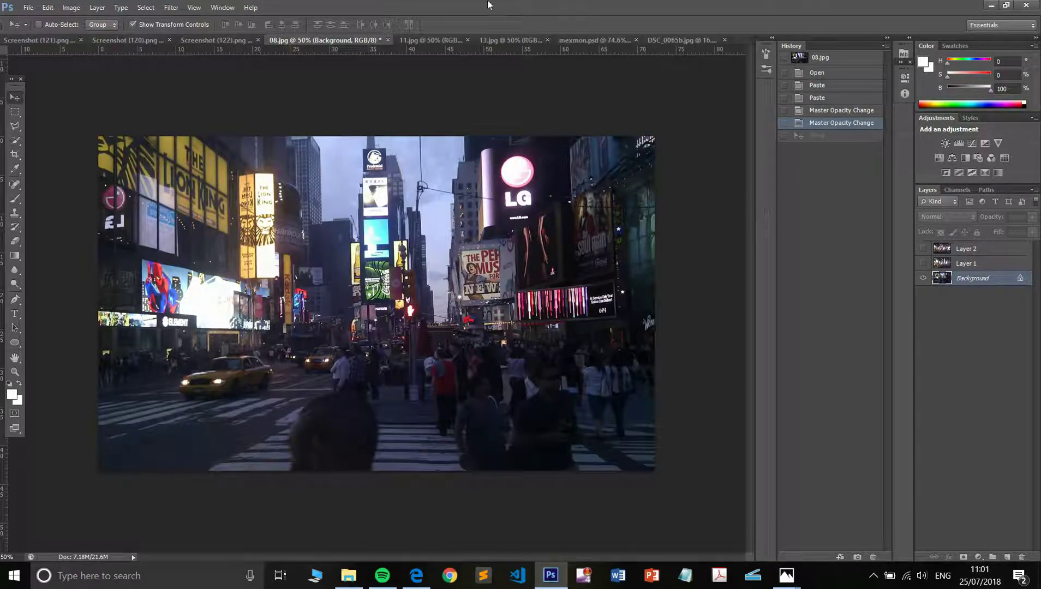
Step: Apply Vibrance +100 and Saturation +20 to the dusk Background photo
{"action": "left_click", "coordinate": [71, 7]}
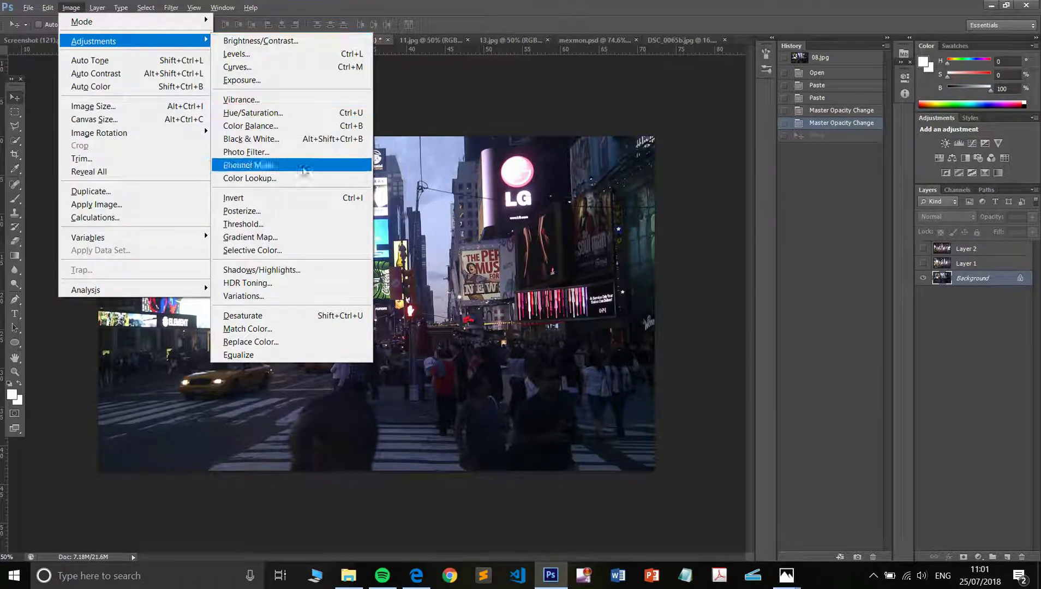
{"action": "left_click", "coordinate": [309, 100]}
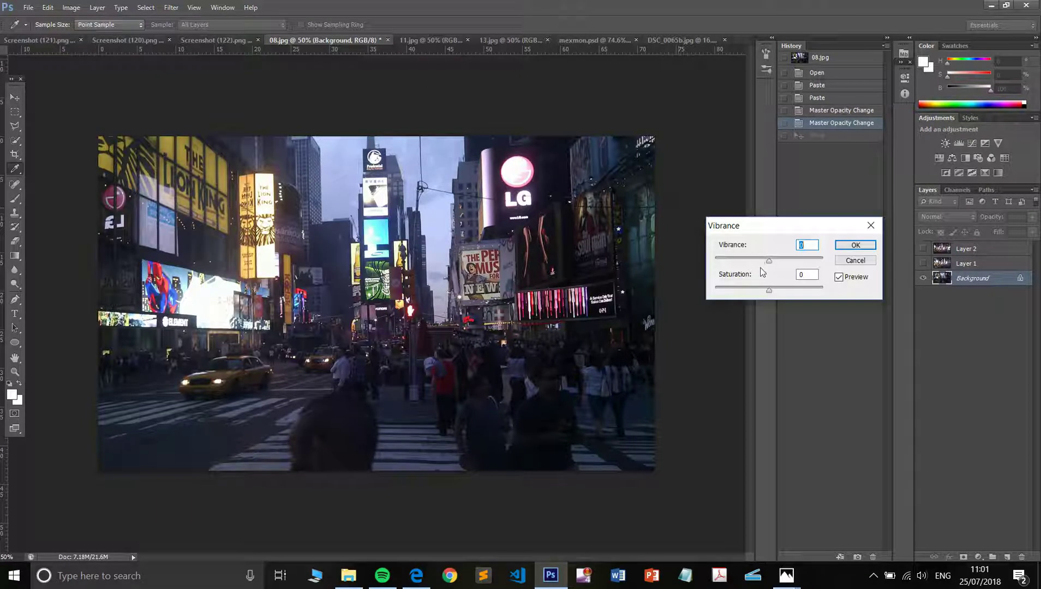
{"action": "left_click_drag", "start_coordinate": [768, 260], "coordinate": [815, 264]}
{"action": "key", "text": "alt+Tab"}
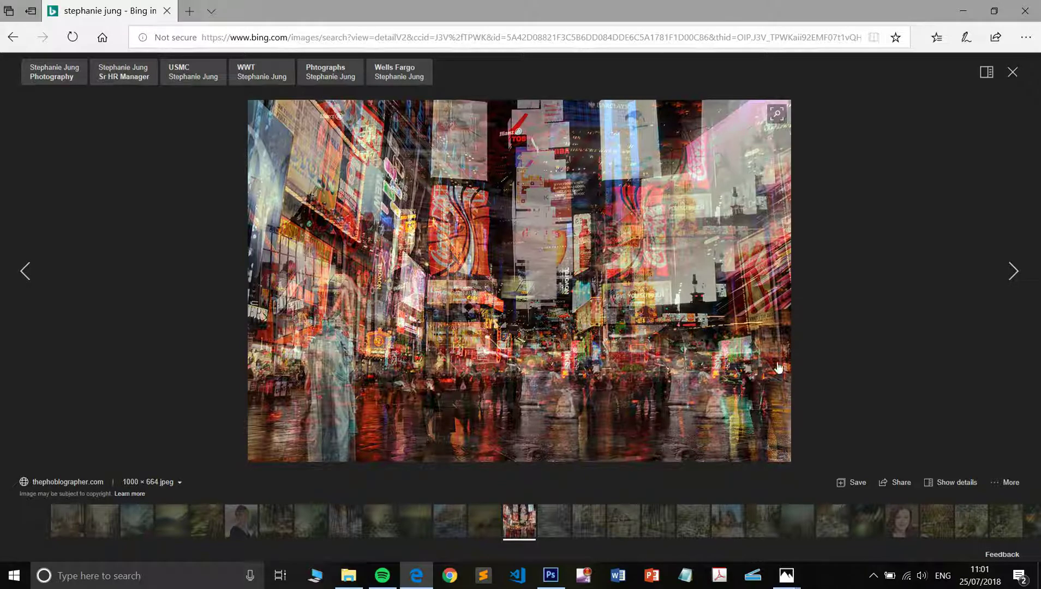
{"action": "key", "text": "alt+Tab"}
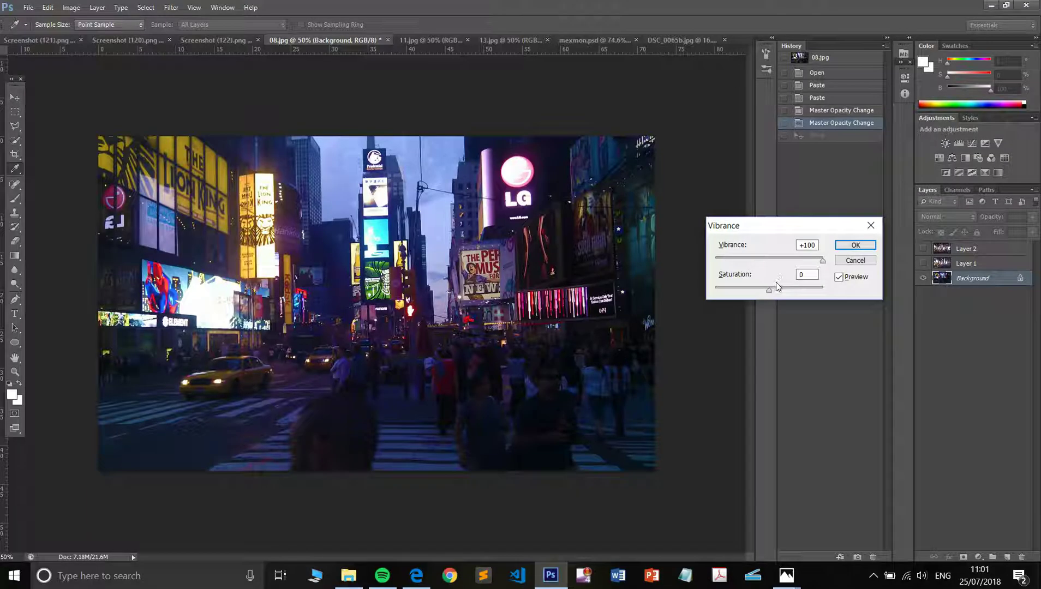
{"action": "left_click_drag", "start_coordinate": [775, 289], "coordinate": [780, 289]}
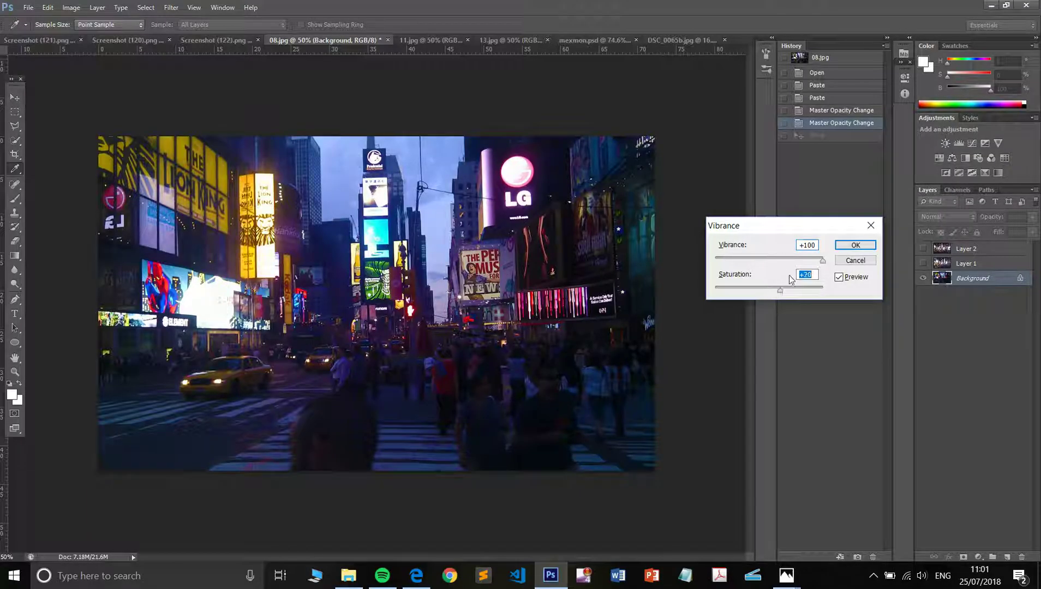
{"action": "left_click", "coordinate": [863, 242]}
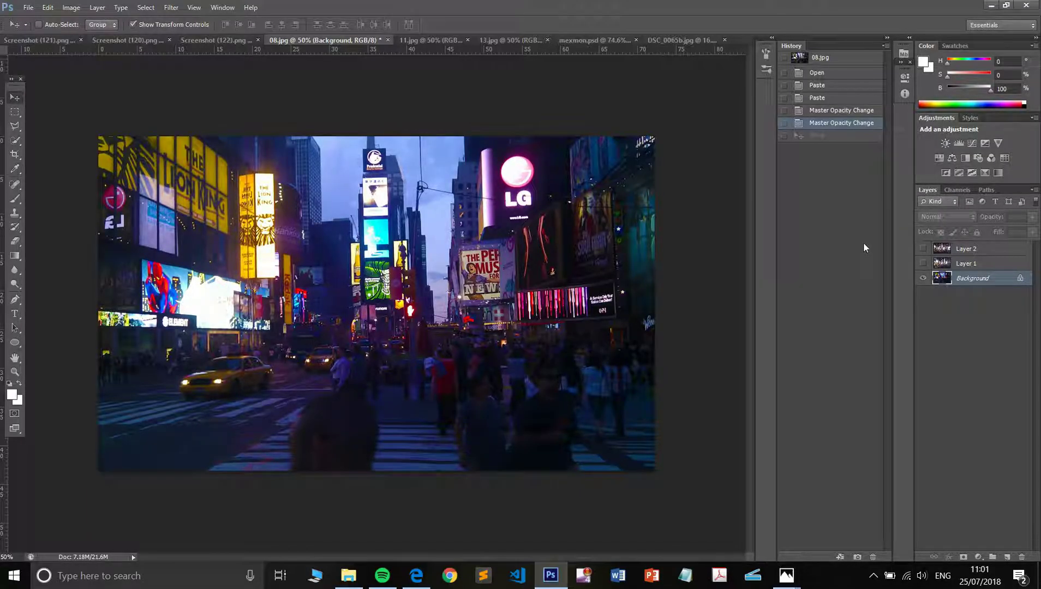
Step: Show Layer 1 and Layer 2 again and select Layer 2
{"action": "left_click", "coordinate": [923, 263]}
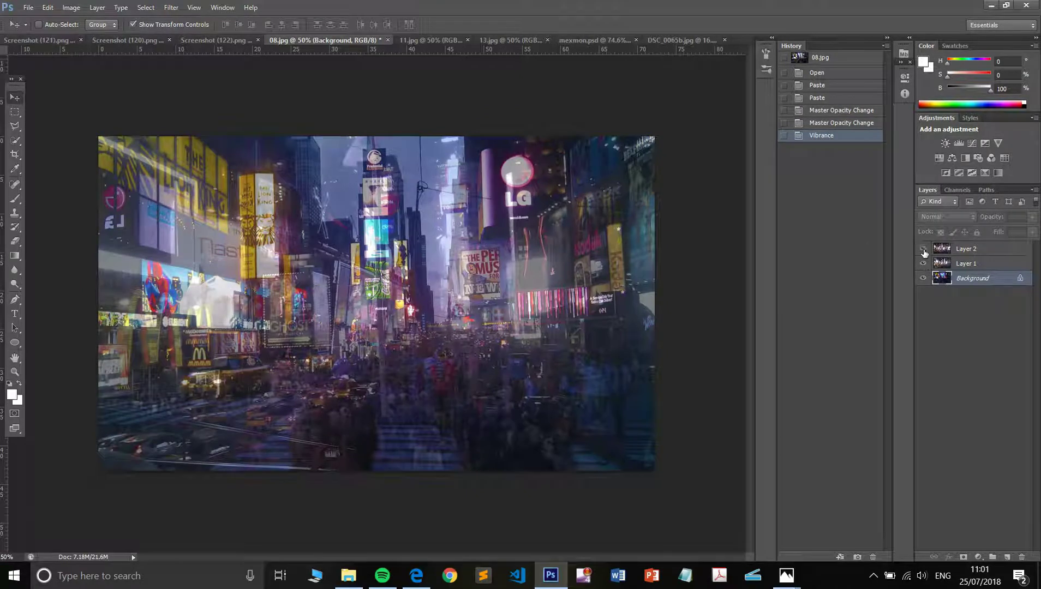
{"action": "left_click", "coordinate": [923, 250]}
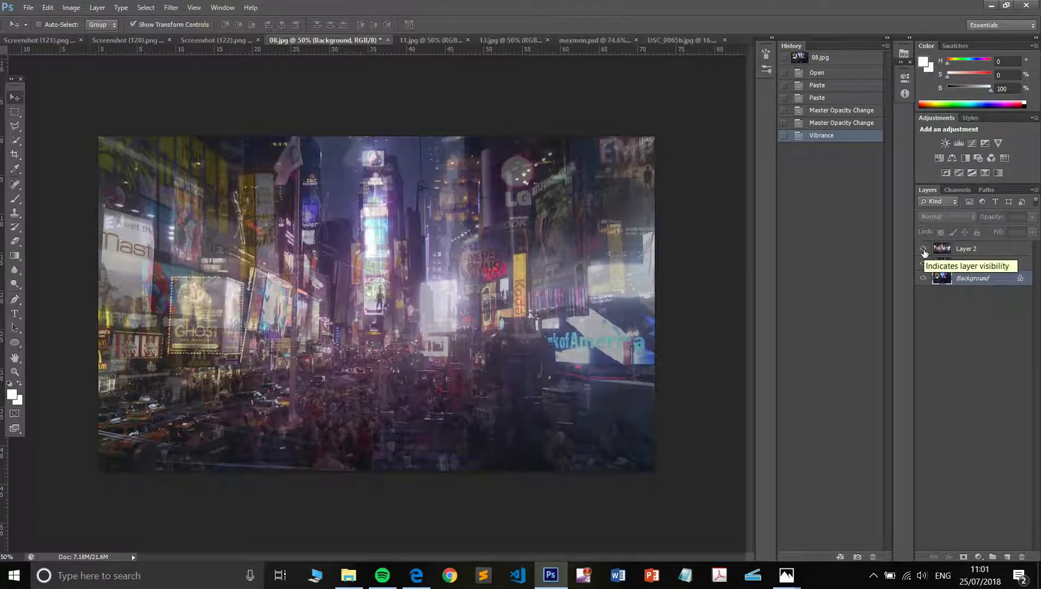
{"action": "left_click", "coordinate": [985, 251]}
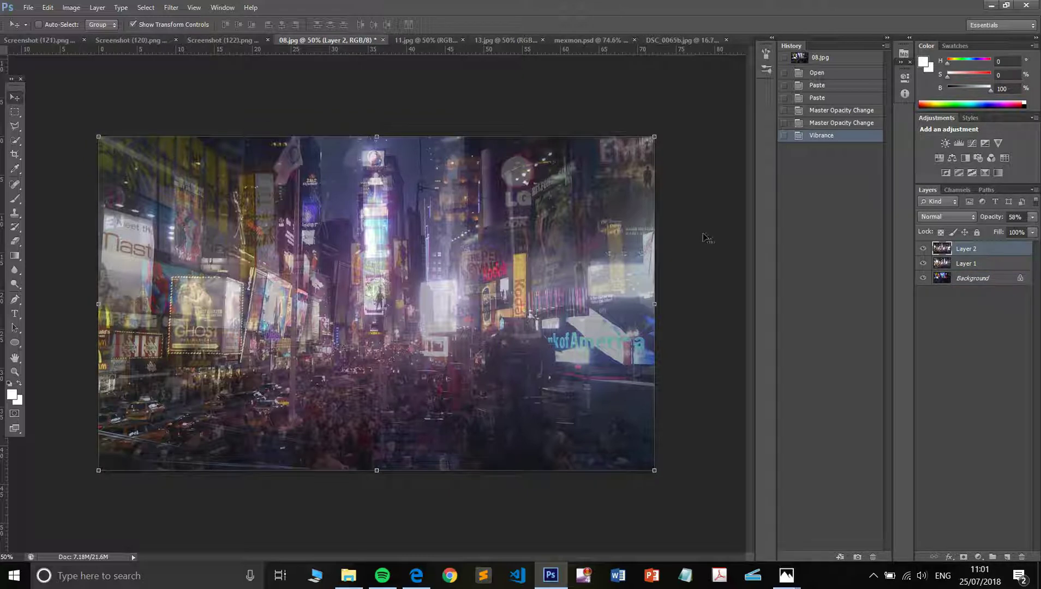
Step: Apply Color Balance to Layer 2's midtones at -47, -59, +57
{"action": "left_click", "coordinate": [71, 7]}
{"action": "mouse_move", "coordinate": [109, 41]}
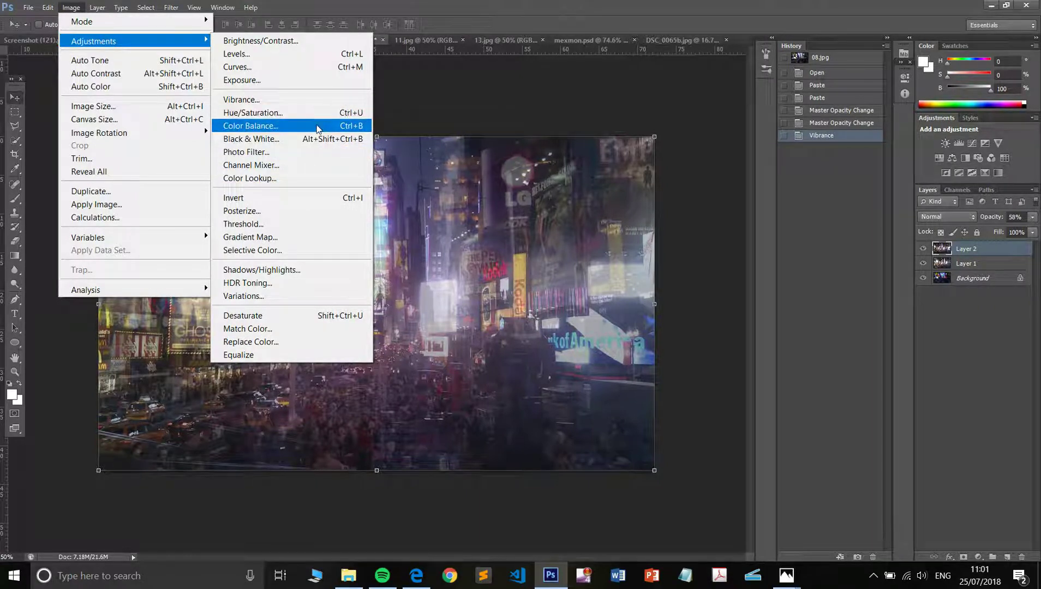
{"action": "left_click", "coordinate": [317, 128]}
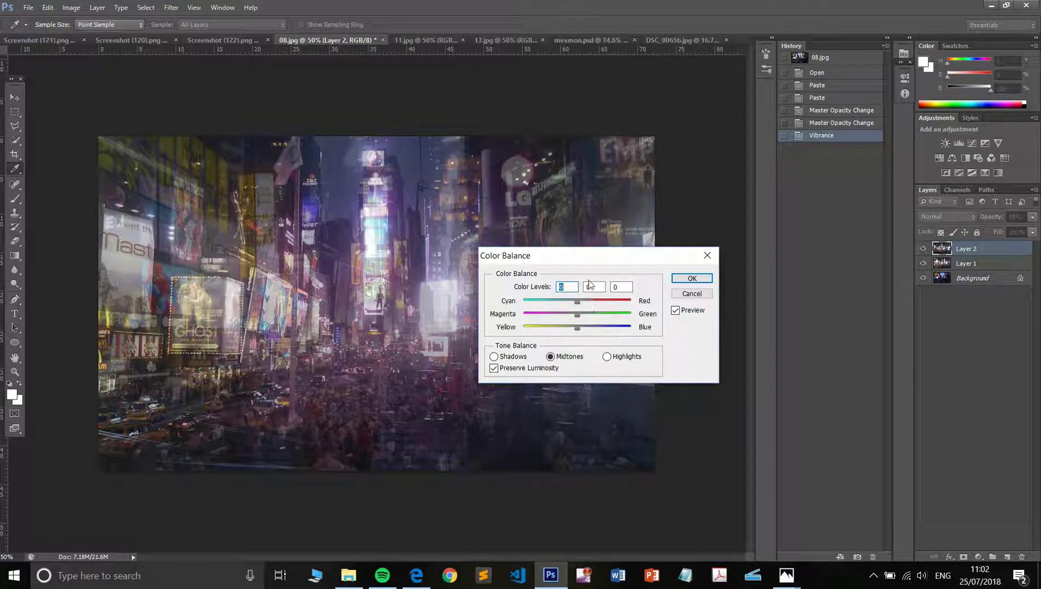
{"action": "left_click_drag", "start_coordinate": [599, 260], "coordinate": [795, 187]}
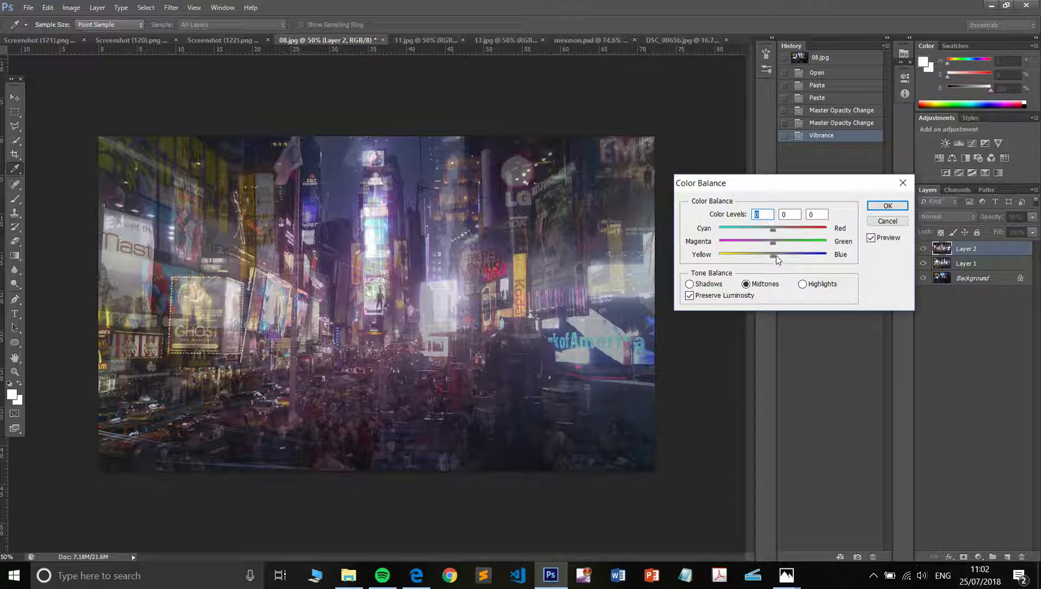
{"action": "left_click_drag", "start_coordinate": [773, 256], "coordinate": [756, 233]}
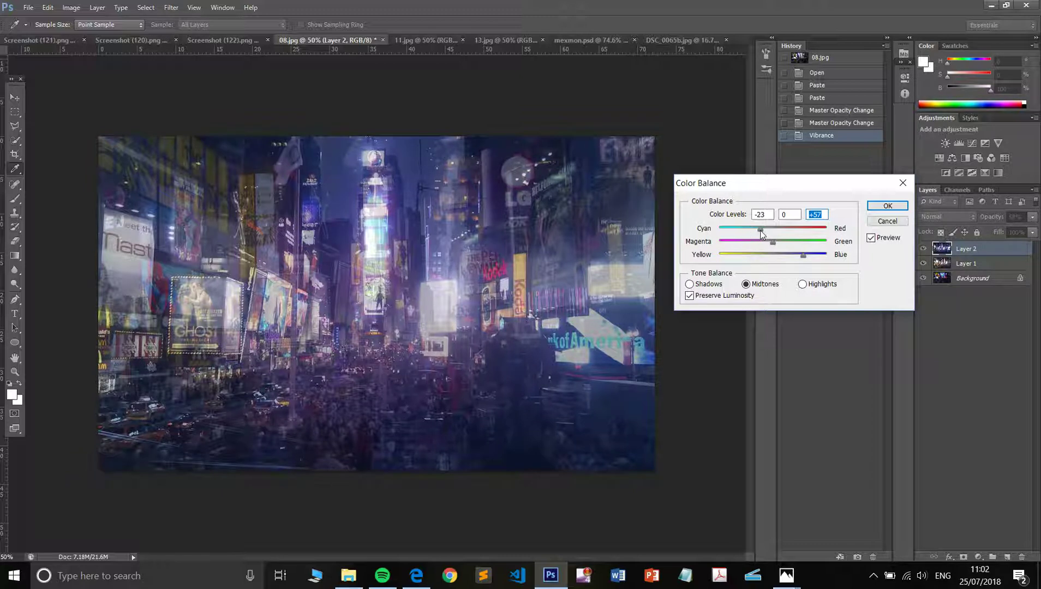
{"action": "left_click_drag", "start_coordinate": [825, 235], "coordinate": [742, 247]}
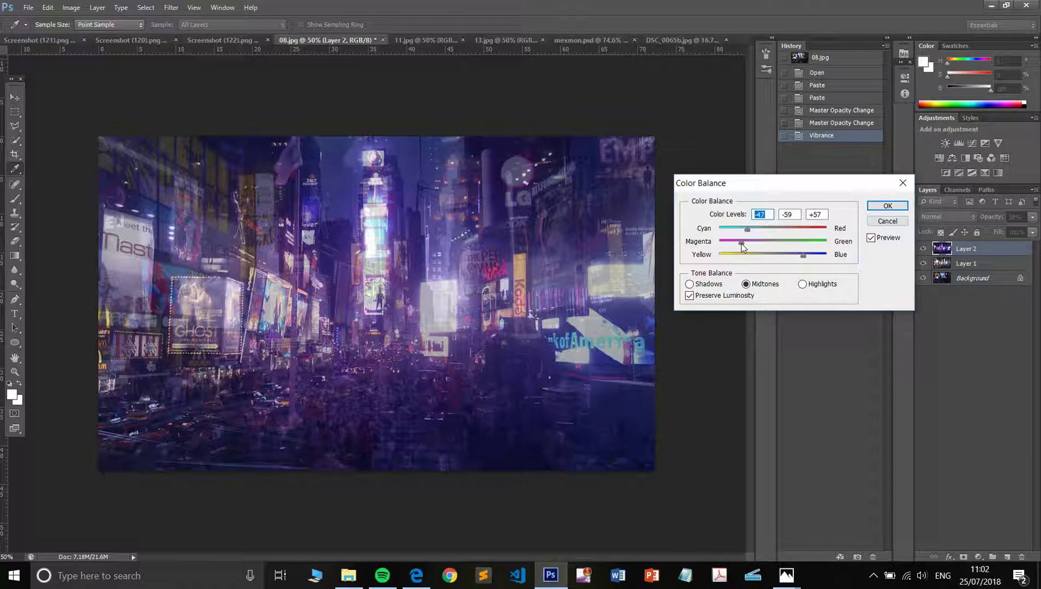
{"action": "left_click", "coordinate": [888, 207]}
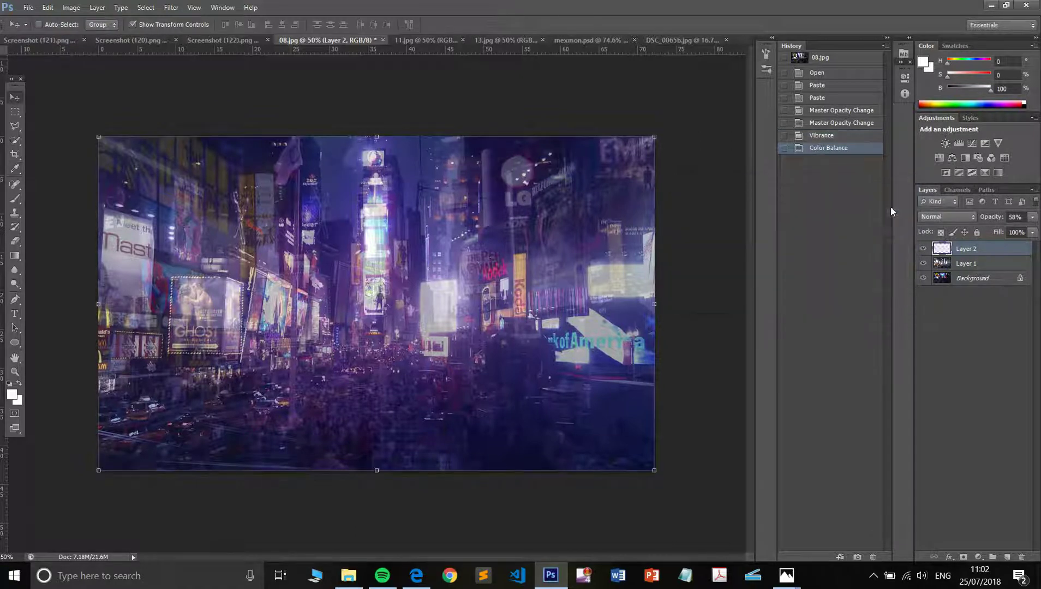
Step: Toggle Layer 1 and Layer 2 visibility to compare the blend against the Background
{"action": "left_click", "coordinate": [939, 266]}
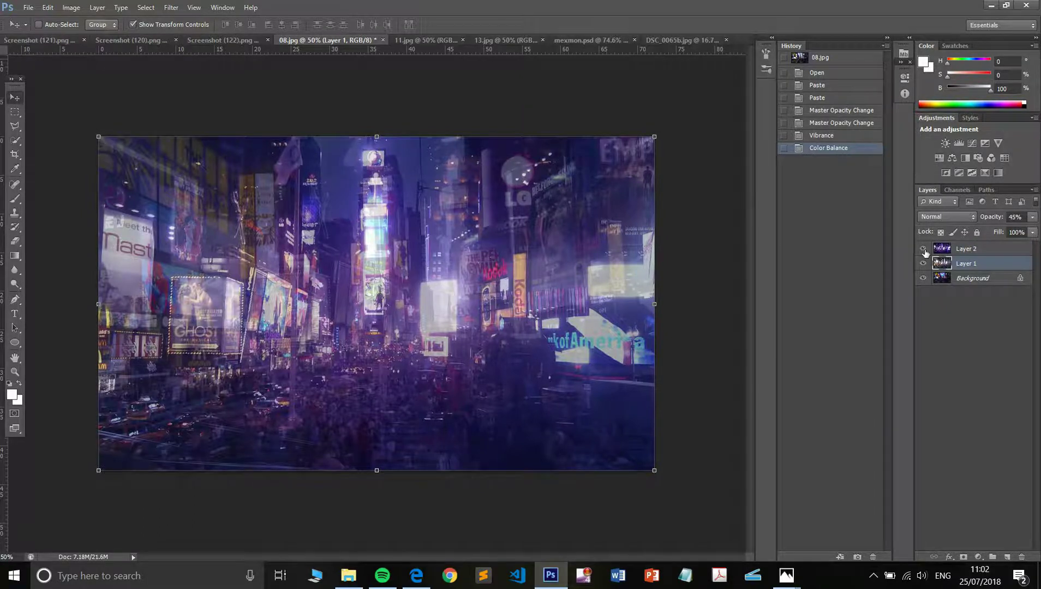
{"action": "left_click", "coordinate": [924, 249]}
{"action": "left_click", "coordinate": [923, 263]}
{"action": "left_click", "coordinate": [923, 264]}
{"action": "left_click", "coordinate": [922, 249]}
Step: Set Layer 1 to 72% opacity and Layer 2 to 38% opacity
{"action": "left_click", "coordinate": [1032, 217]}
{"action": "left_click", "coordinate": [1019, 230]}
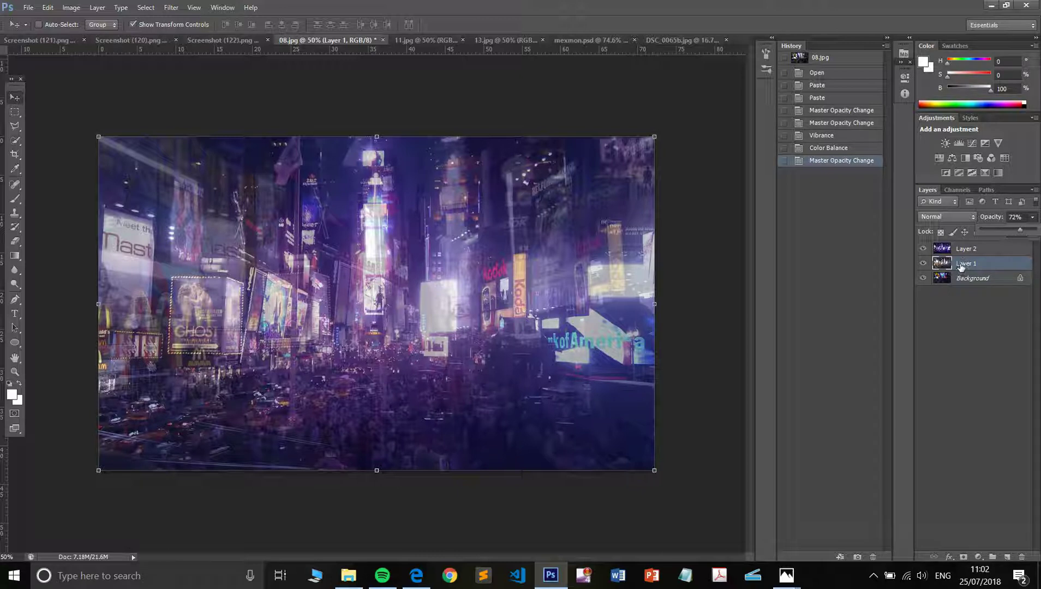
{"action": "left_click", "coordinate": [964, 250]}
{"action": "left_click", "coordinate": [1032, 217]}
{"action": "left_click", "coordinate": [1001, 230]}
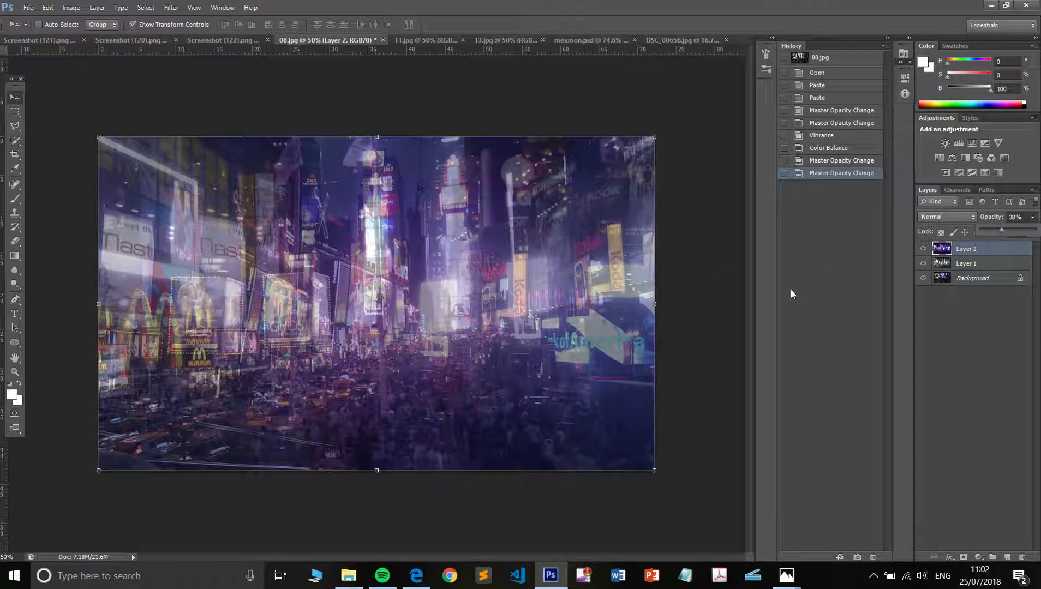
{"action": "left_click", "coordinate": [966, 263]}
Step: Flatten the image to a single Background and apply Levels with inputs 24, 0.91 and 190
{"action": "right_click", "coordinate": [970, 264]}
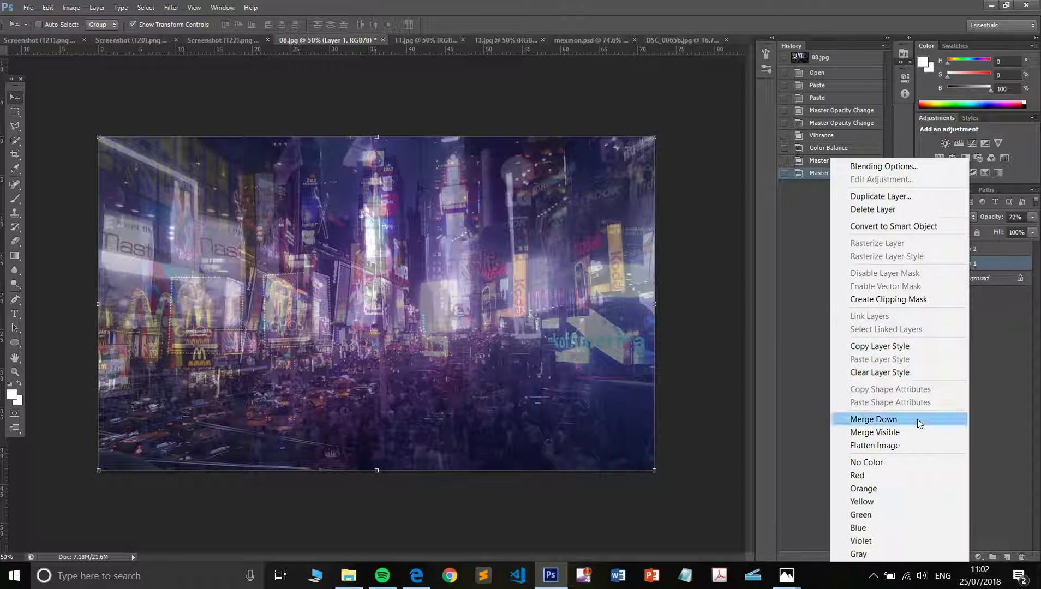
{"action": "left_click", "coordinate": [914, 442]}
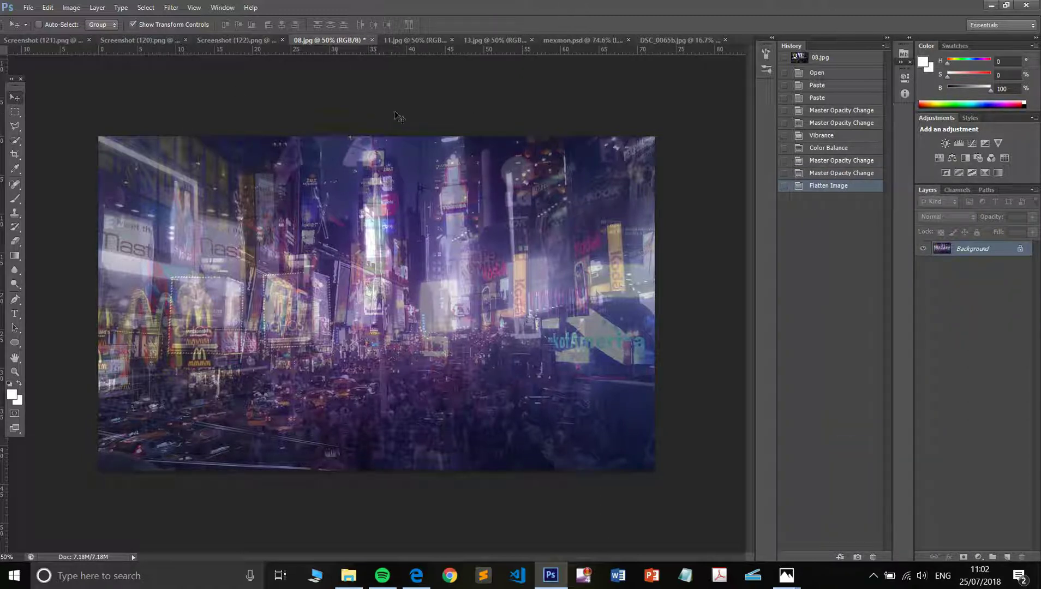
{"action": "key", "text": "ctrl+l"}
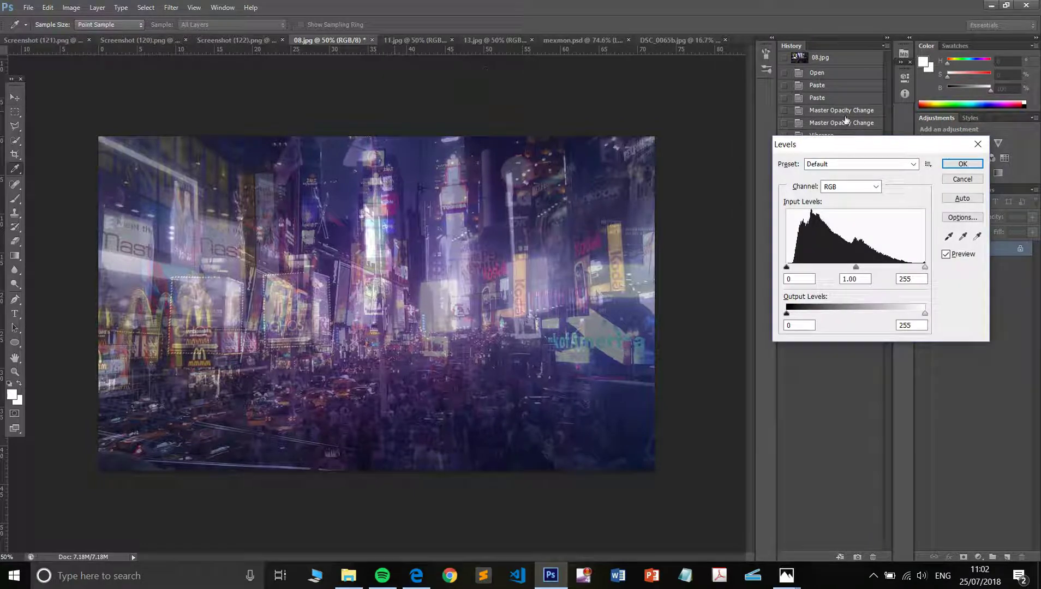
{"action": "left_click_drag", "start_coordinate": [863, 141], "coordinate": [773, 164]}
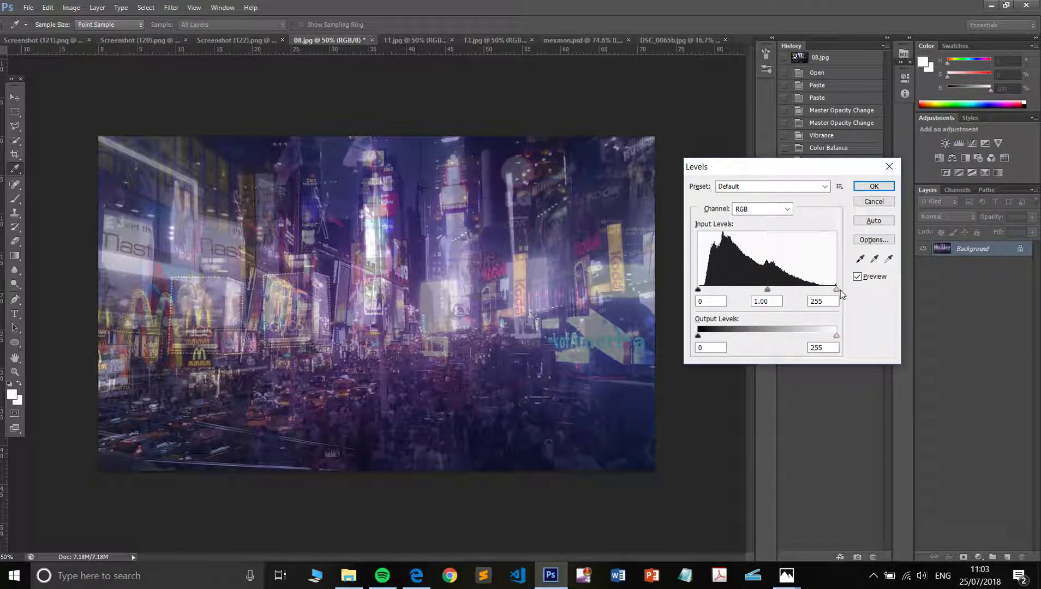
{"action": "left_click_drag", "start_coordinate": [837, 290], "coordinate": [801, 293]}
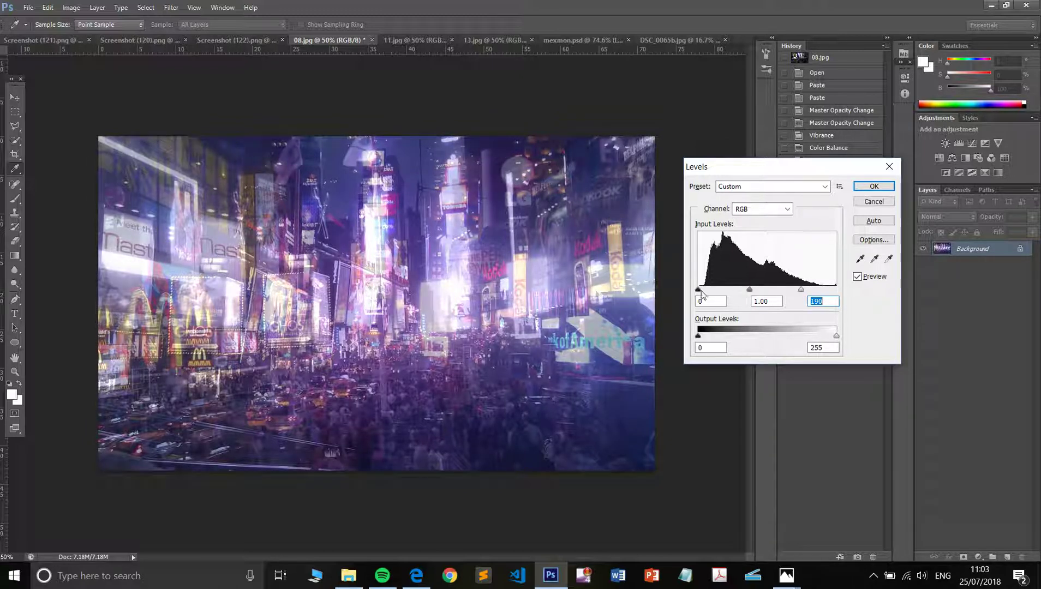
{"action": "left_click_drag", "start_coordinate": [699, 290], "coordinate": [712, 293]}
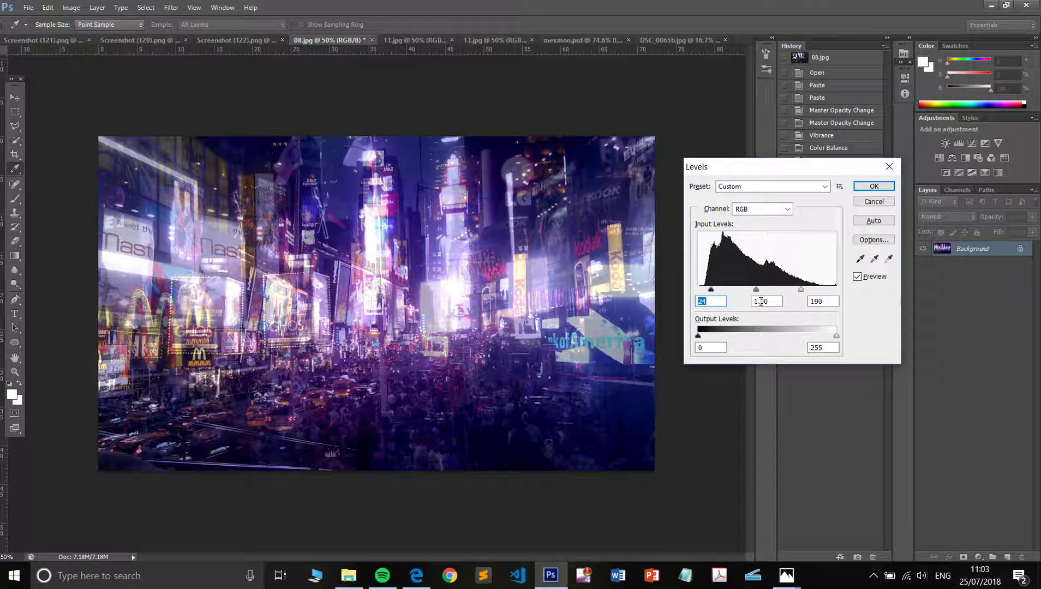
{"action": "left_click_drag", "start_coordinate": [756, 290], "coordinate": [759, 290]}
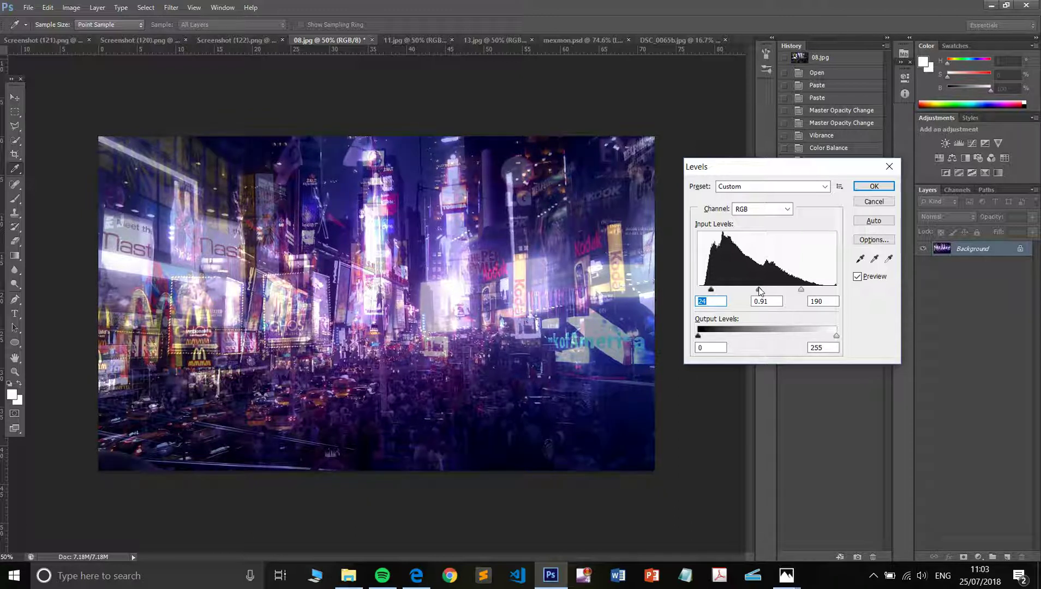
{"action": "left_click", "coordinate": [760, 289]}
Step: Apply the Levels adjustment and compare the composite against the browser reference photo
{"action": "left_click", "coordinate": [874, 186]}
{"action": "key", "text": "v"}
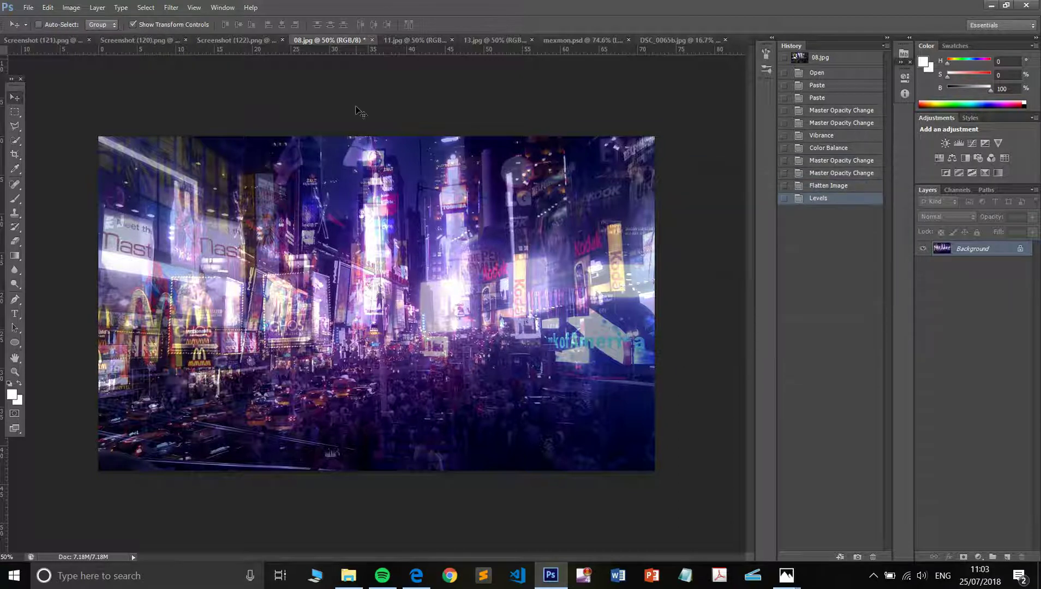
{"action": "key", "text": "alt+Tab"}
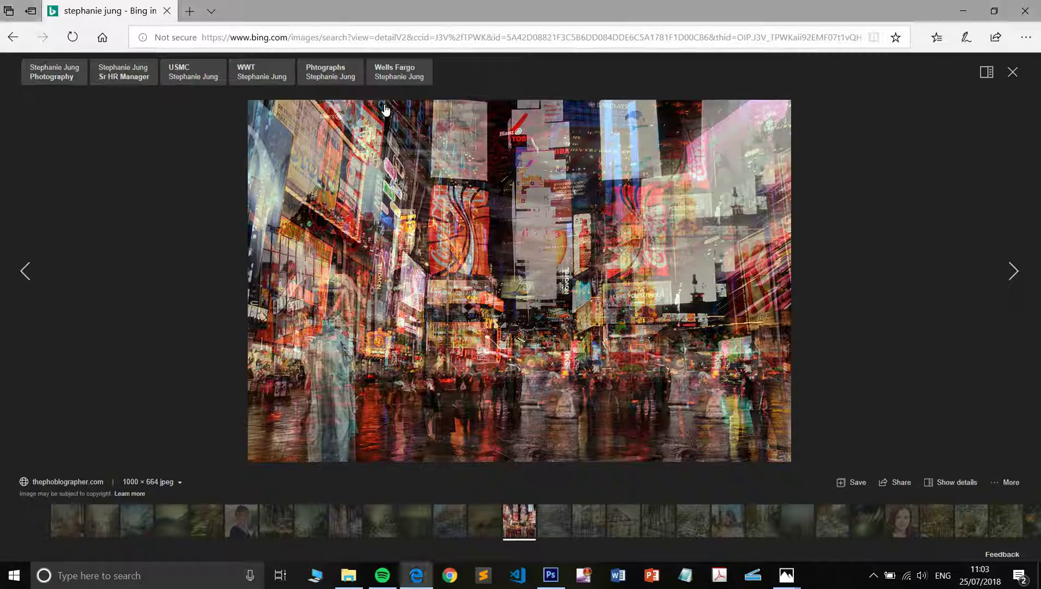
{"action": "key", "text": "alt+Tab"}
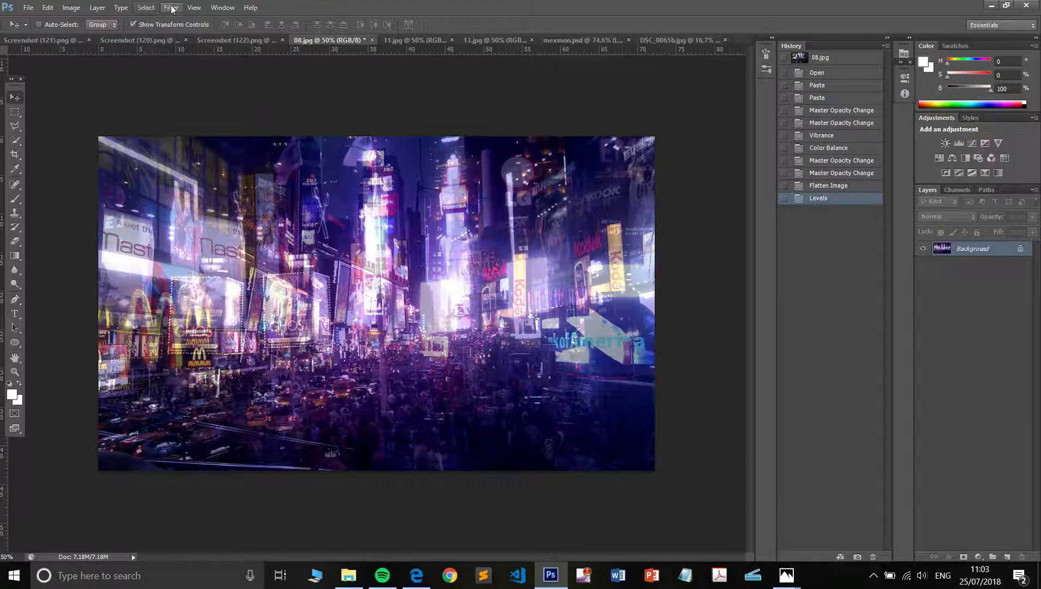
Step: Apply Smart Sharpen at 56% amount and 1.6 px radius to the Times Square image
{"action": "left_click", "coordinate": [171, 7]}
{"action": "mouse_move", "coordinate": [248, 212]}
{"action": "left_click", "coordinate": [371, 250]}
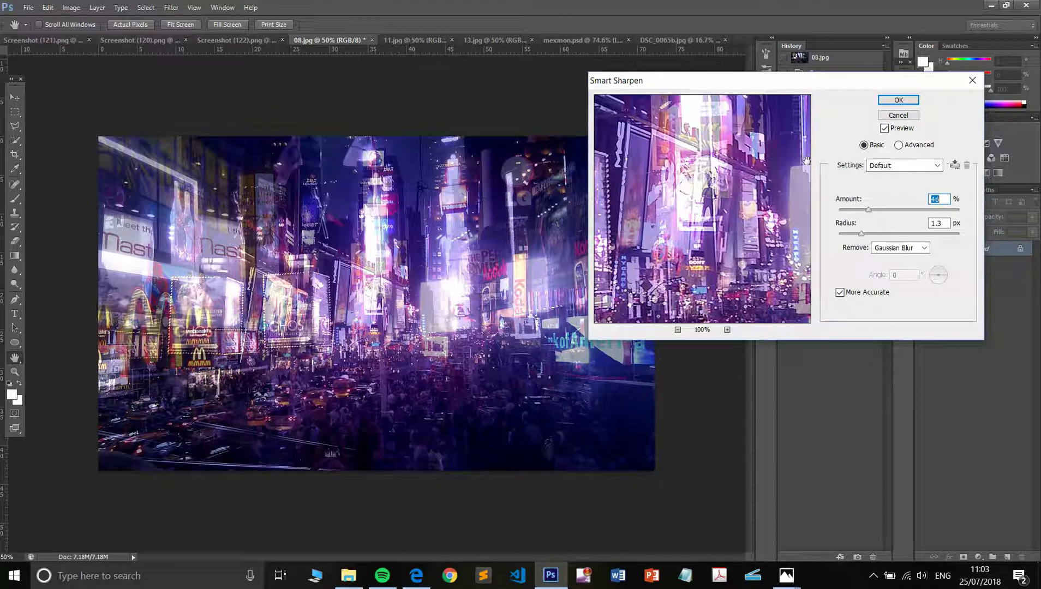
{"action": "left_click", "coordinate": [884, 129]}
{"action": "left_click_drag", "start_coordinate": [864, 235], "coordinate": [868, 235]}
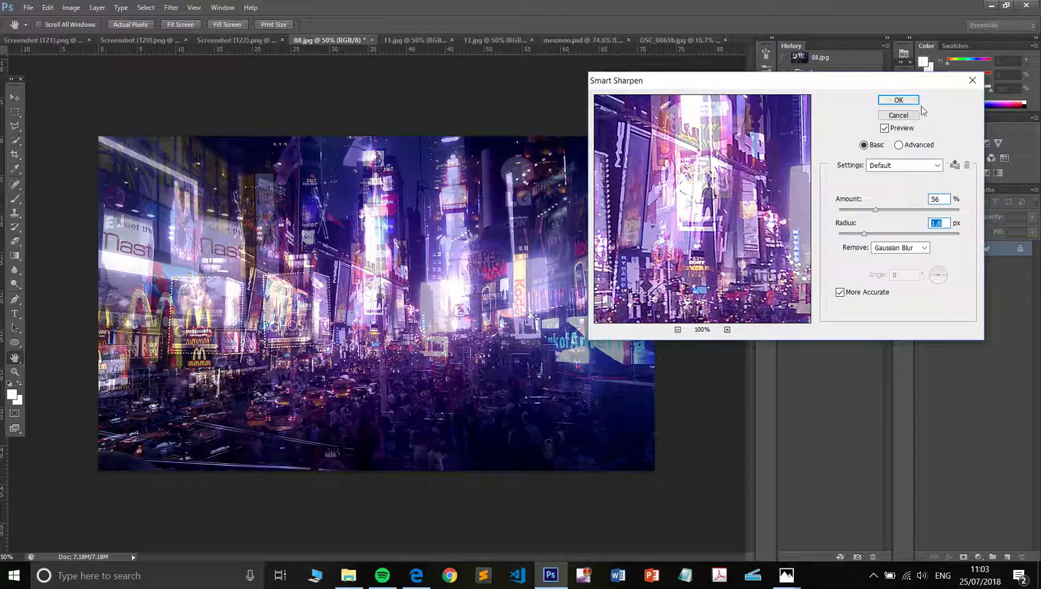
{"action": "left_click", "coordinate": [901, 101]}
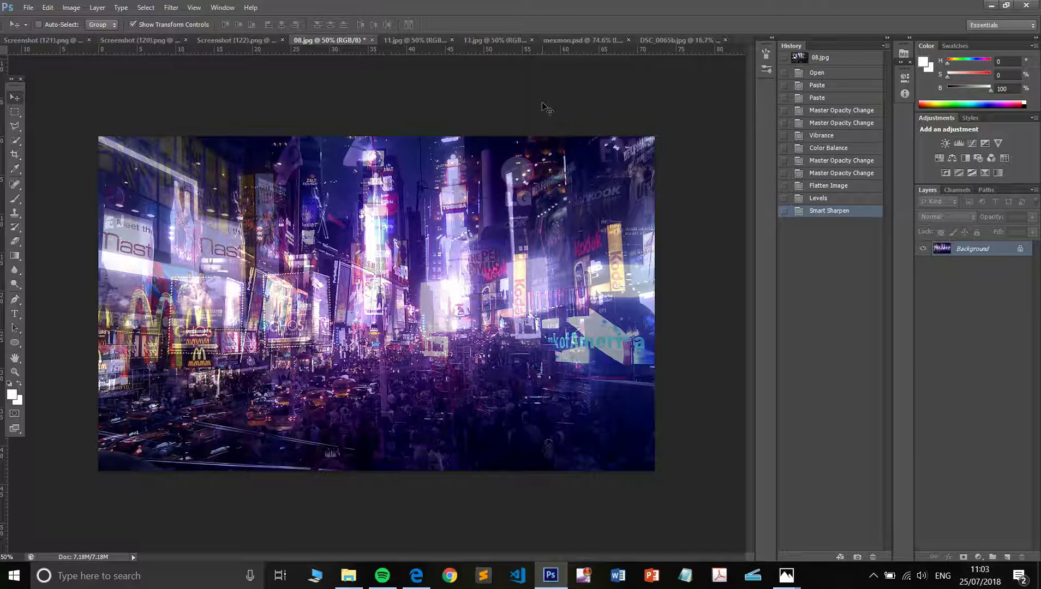
Step: Raise the Times Square image's contrast to 38 with Brightness/Contrast, then switch to the browser reference
{"action": "left_click", "coordinate": [71, 8]}
{"action": "mouse_move", "coordinate": [94, 39]}
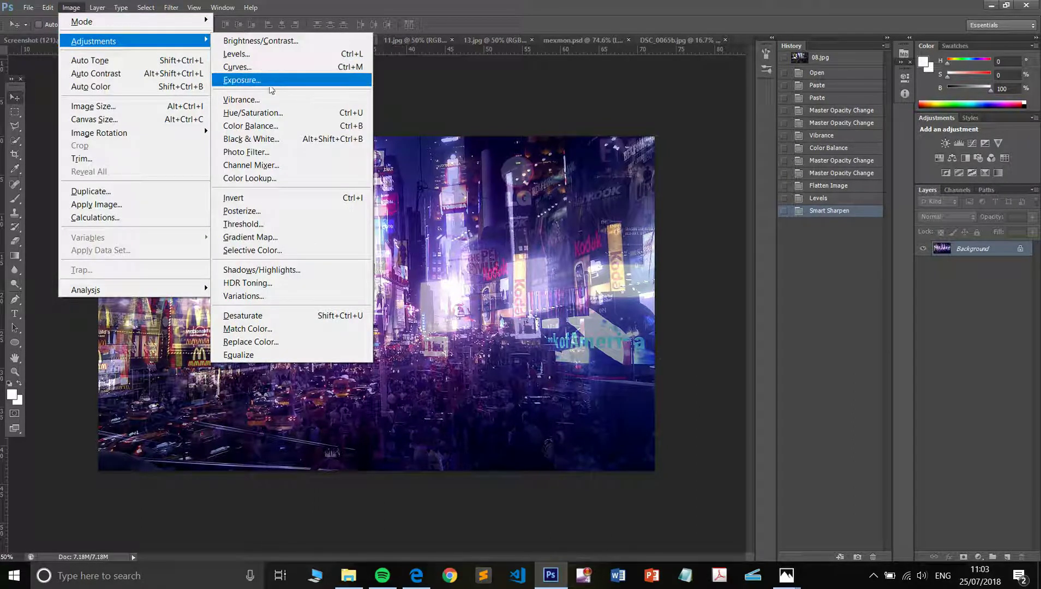
{"action": "left_click", "coordinate": [280, 46]}
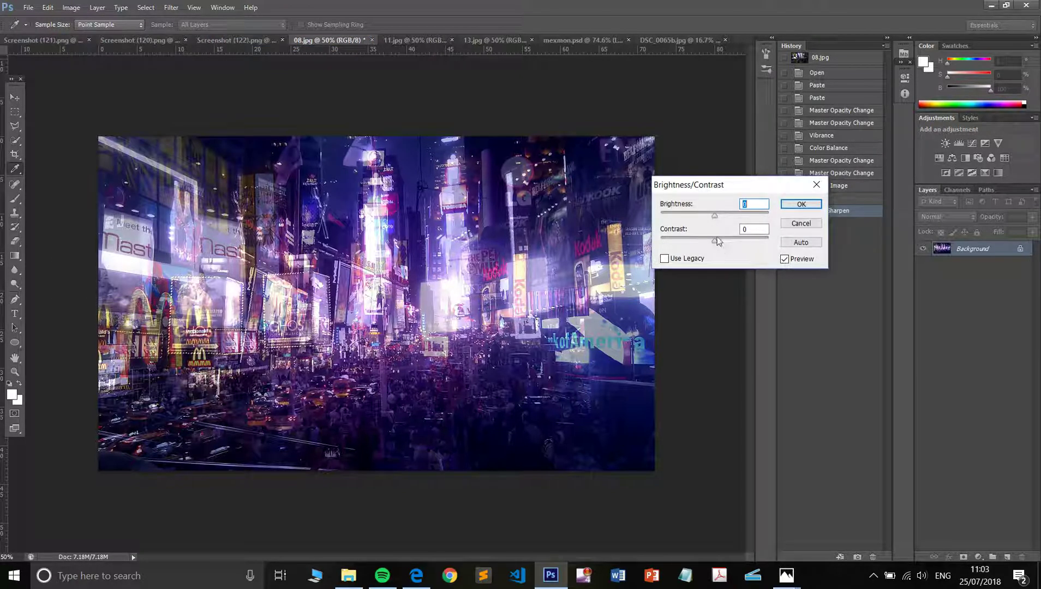
{"action": "left_click_drag", "start_coordinate": [715, 240], "coordinate": [735, 244]}
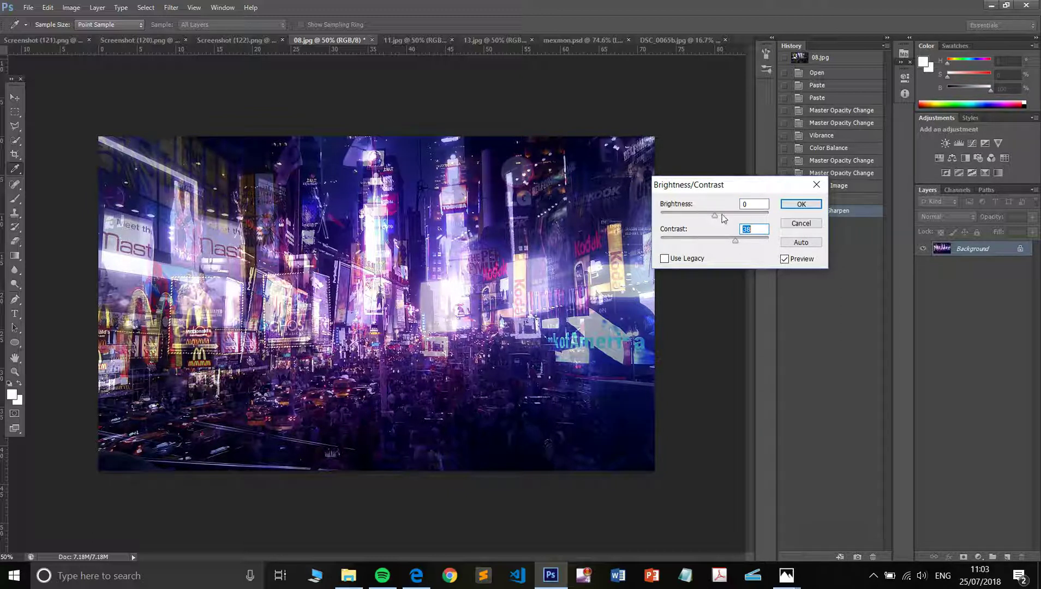
{"action": "left_click", "coordinate": [799, 204]}
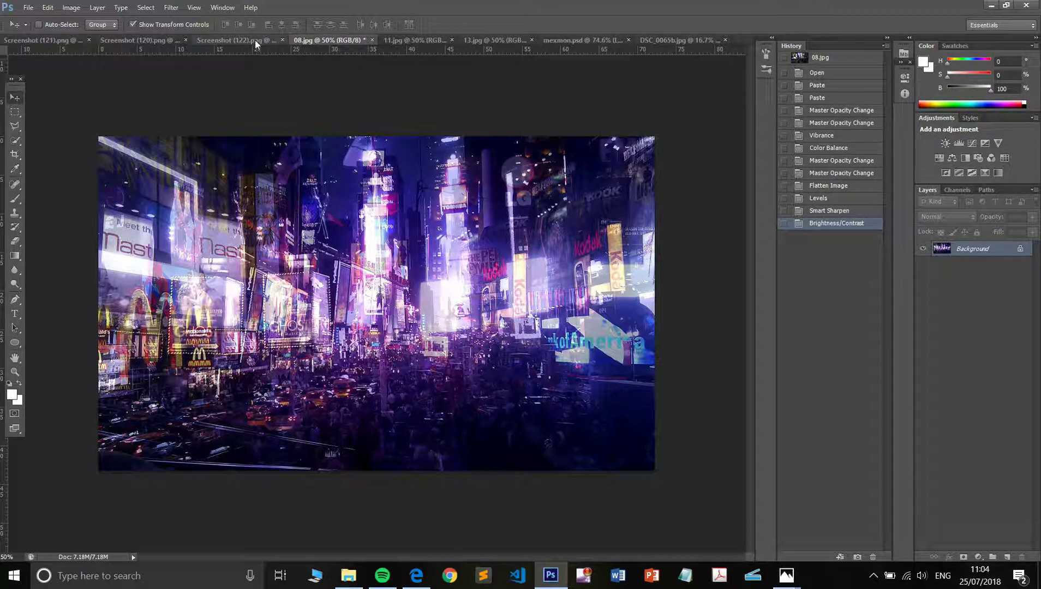
{"action": "key", "text": "alt+Tab"}
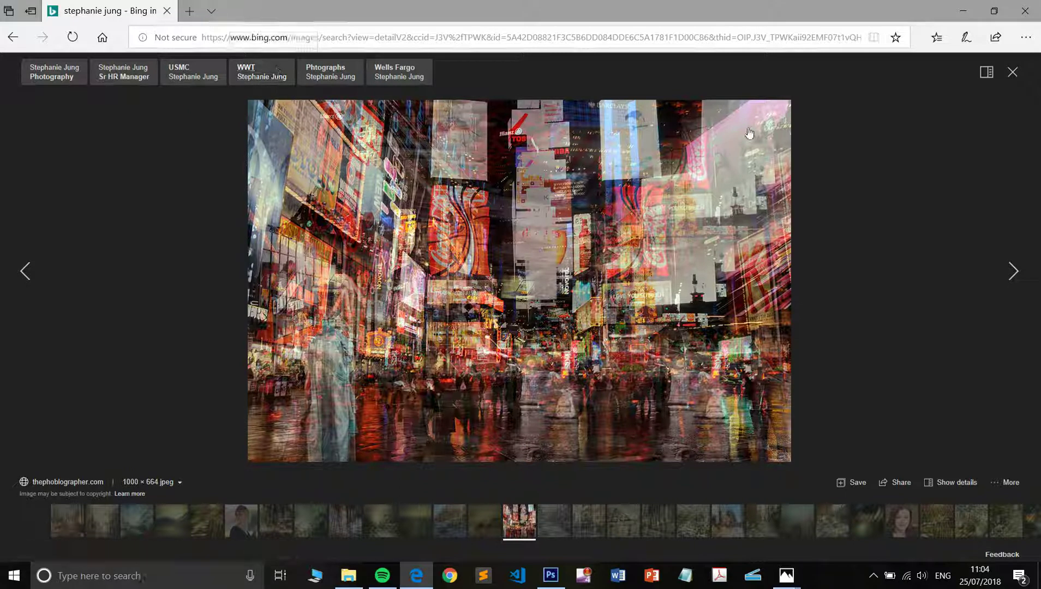
Step: Close the enlarged Bing image, enlarge another multiple-exposure street photo, then return to Photoshop
{"action": "left_click", "coordinate": [1011, 74]}
{"action": "scroll", "coordinate": [602, 350], "scroll_direction": "down", "scroll_amount": 2}
{"action": "scroll", "coordinate": [602, 351], "scroll_direction": "down", "scroll_amount": 3}
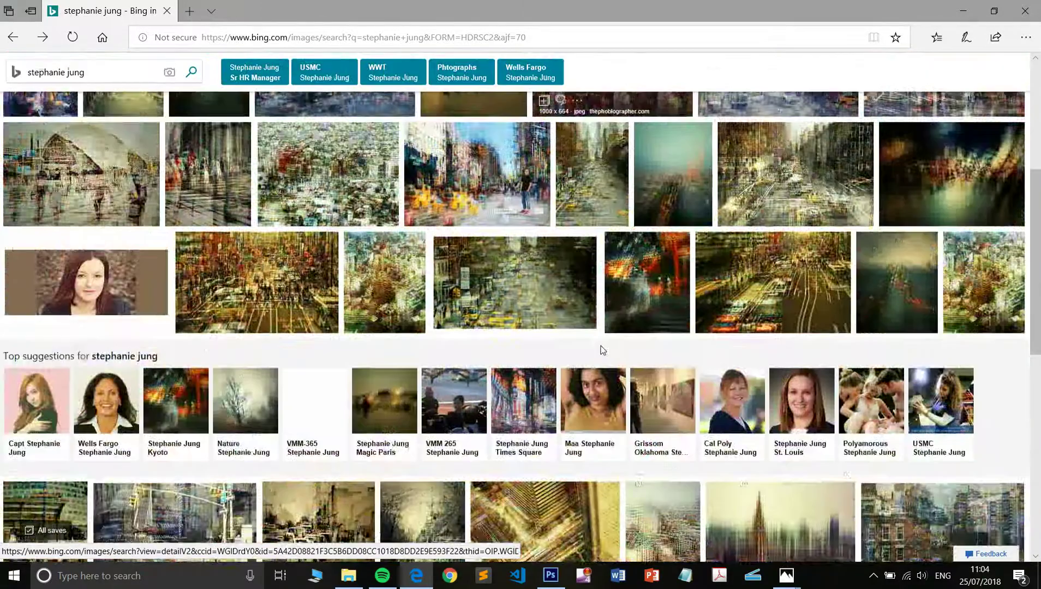
{"action": "scroll", "coordinate": [601, 350], "scroll_direction": "up", "scroll_amount": 2}
{"action": "scroll", "coordinate": [601, 350], "scroll_direction": "down", "scroll_amount": 1}
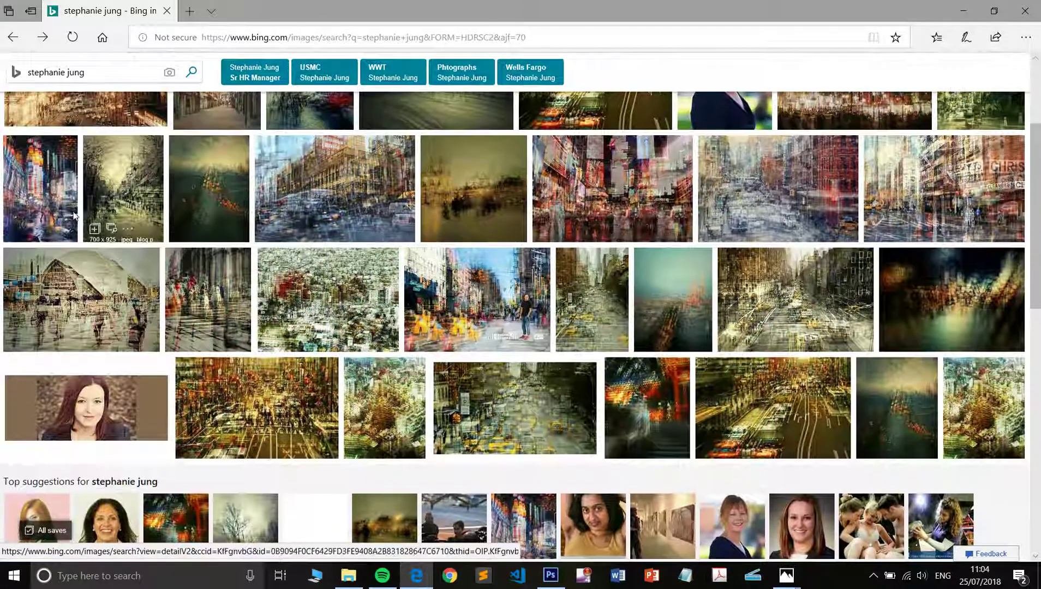
{"action": "left_click", "coordinate": [135, 149]}
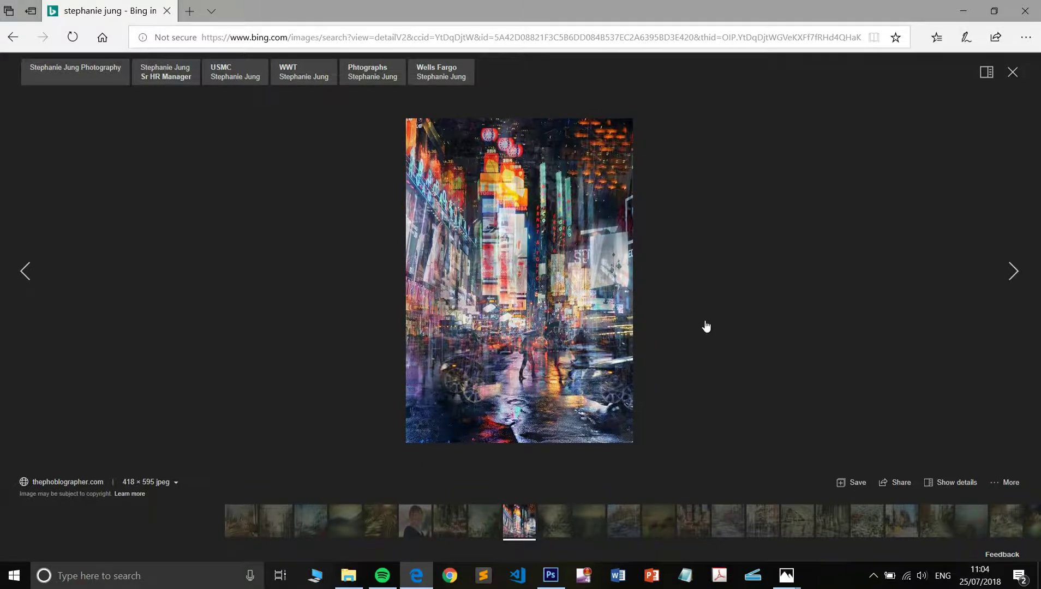
{"action": "key", "text": "alt+Tab"}
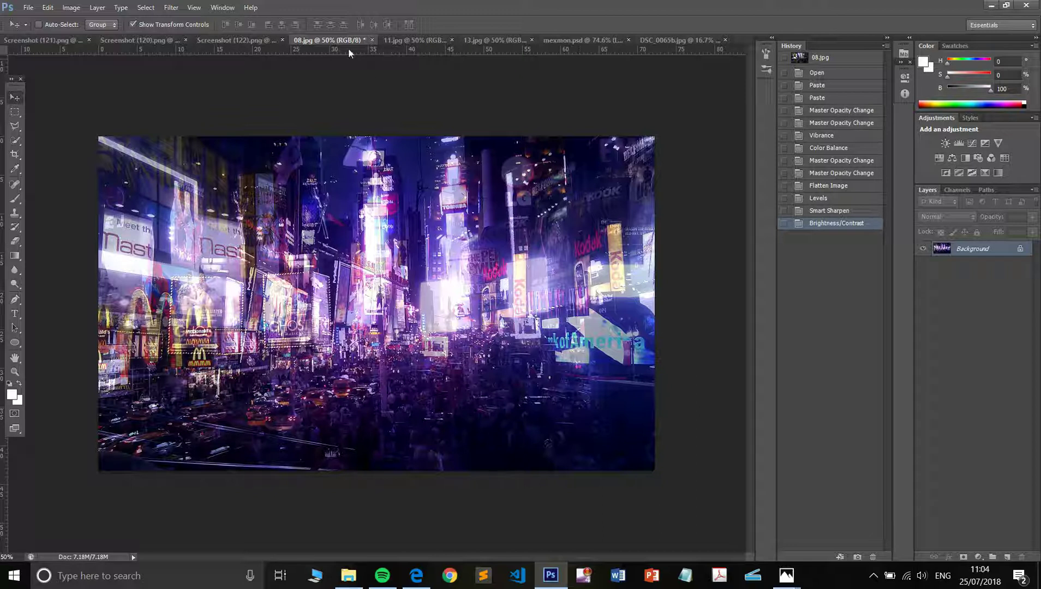
Step: Look over the 11.jpg, 13.jpg and 08.jpg Times Square documents, then switch to Screenshot (121).png
{"action": "left_click", "coordinate": [417, 38]}
{"action": "key", "text": "ctrl+a"}
{"action": "left_click", "coordinate": [482, 37]}
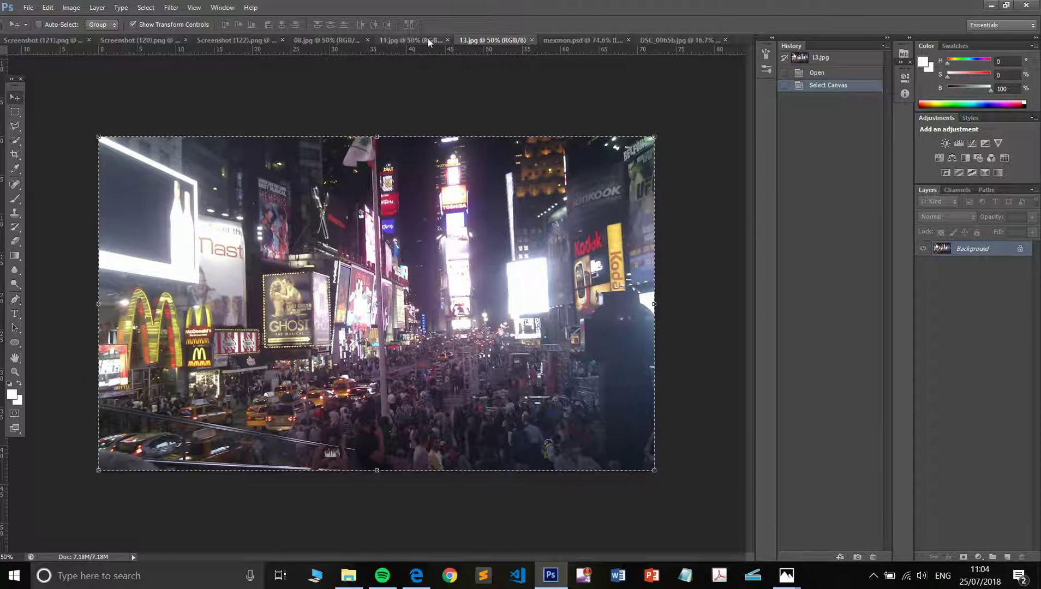
{"action": "left_click", "coordinate": [428, 38]}
{"action": "left_click", "coordinate": [349, 39]}
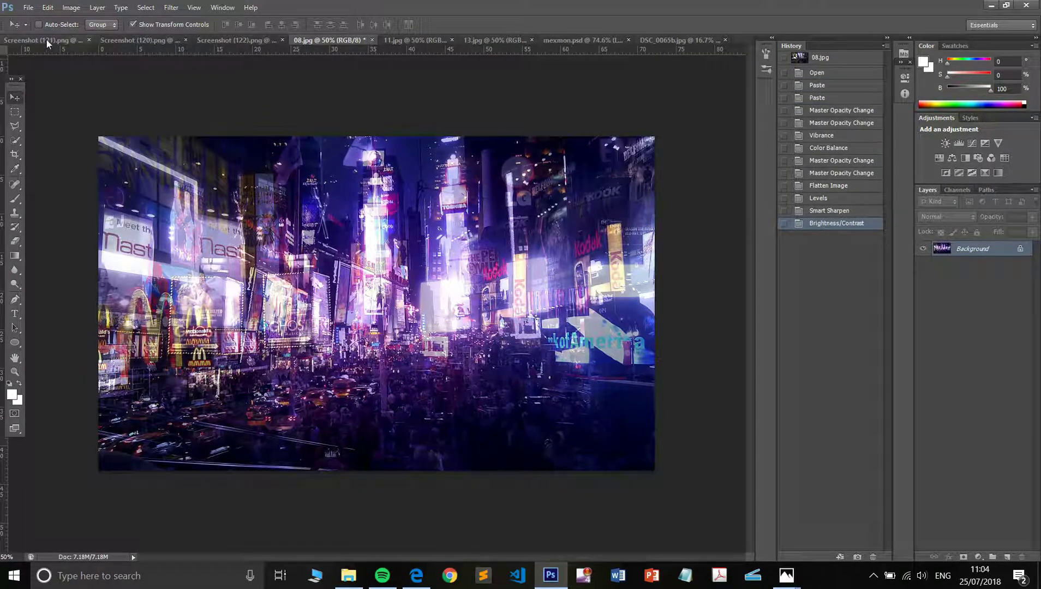
{"action": "left_click", "coordinate": [65, 38]}
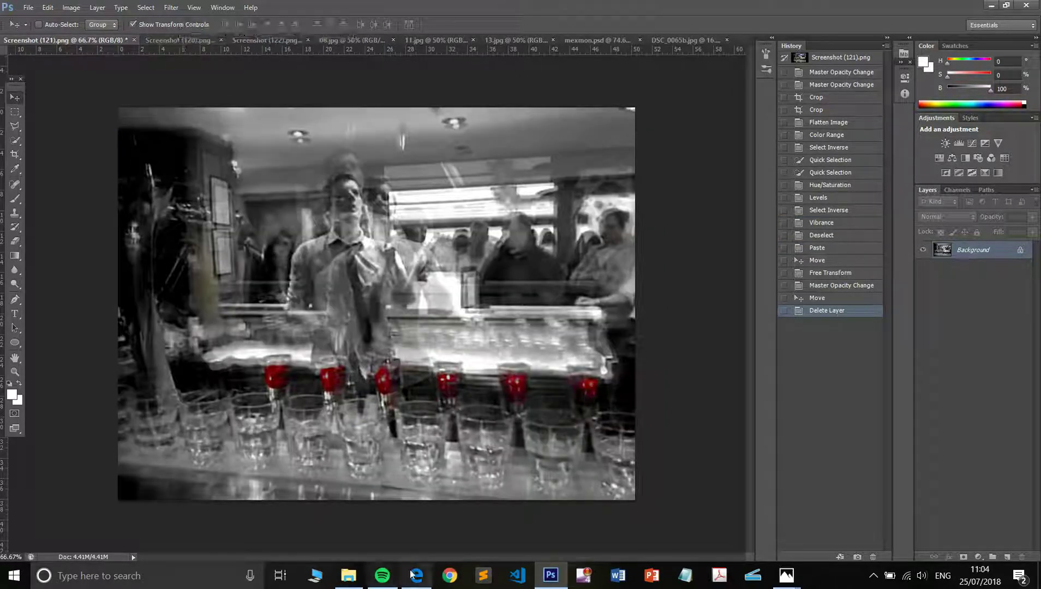
{"action": "mouse_move", "coordinate": [423, 580]}
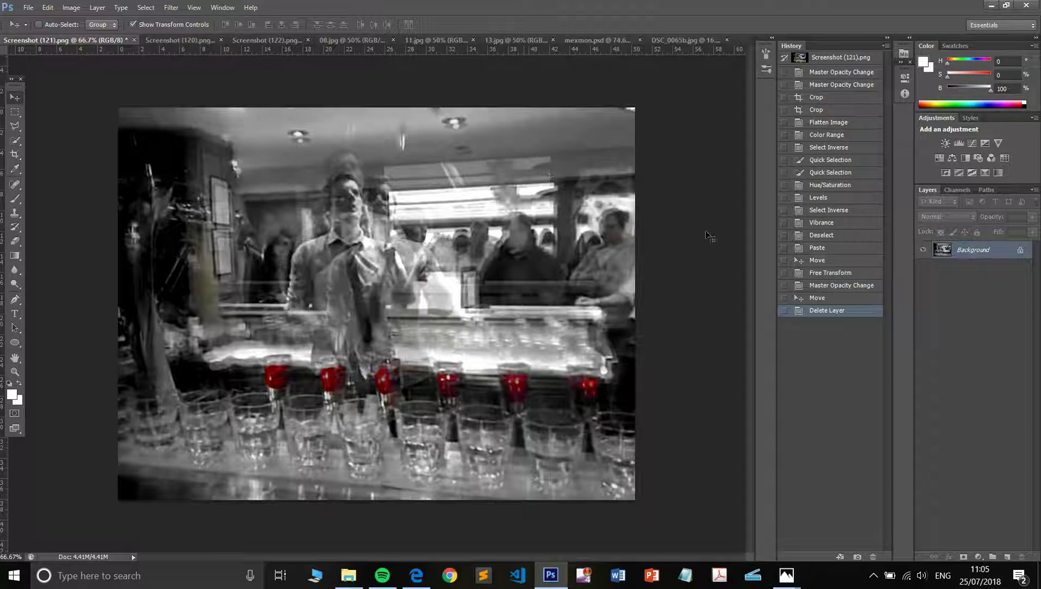
Step: Revert Screenshot (121).png to its original colour in History and paste the Screenshot (122) frame as a layer
{"action": "left_click", "coordinate": [833, 60]}
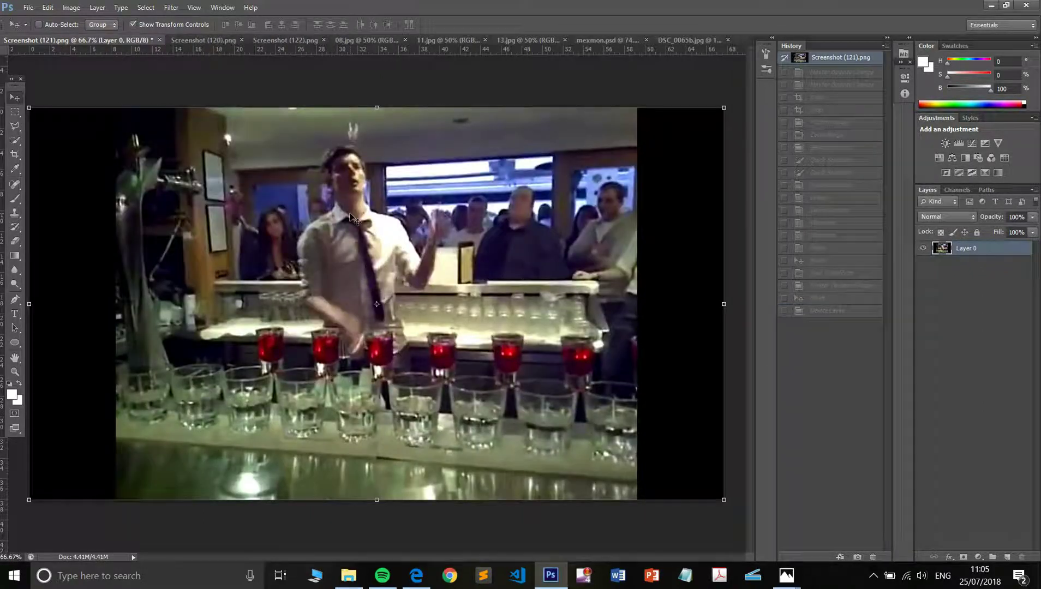
{"action": "left_click", "coordinate": [218, 40]}
{"action": "left_click", "coordinate": [271, 41]}
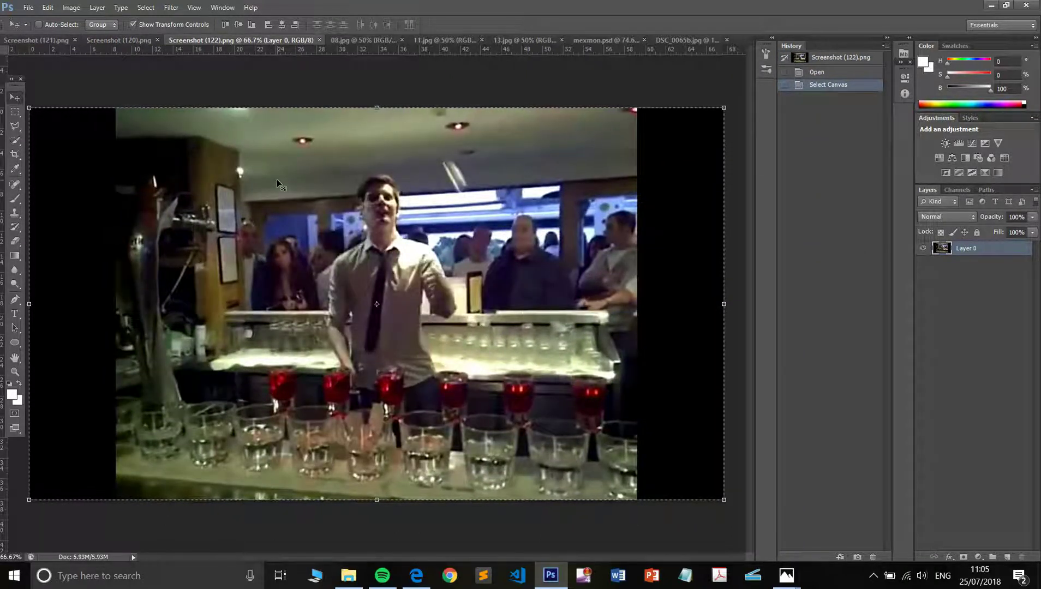
{"action": "left_click", "coordinate": [52, 43]}
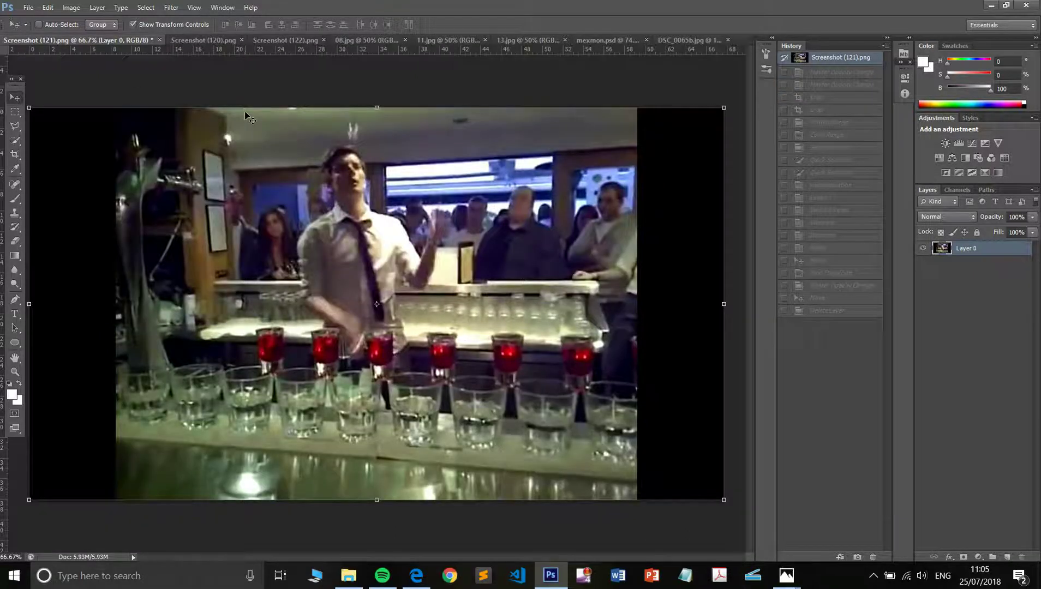
{"action": "key", "text": "ctrl+v"}
Step: Copy the whole Screenshot (120).png frame and paste it into Screenshot (121).png as another layer
{"action": "left_click", "coordinate": [216, 40]}
{"action": "key", "text": "ctrl+a"}
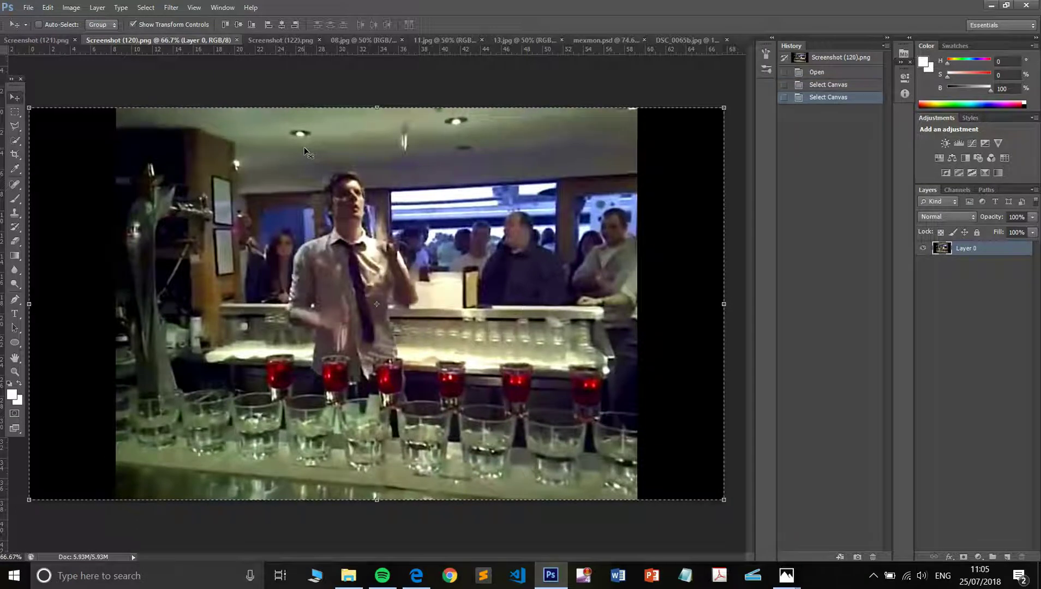
{"action": "left_click", "coordinate": [60, 41]}
{"action": "key", "text": "ctrl+v"}
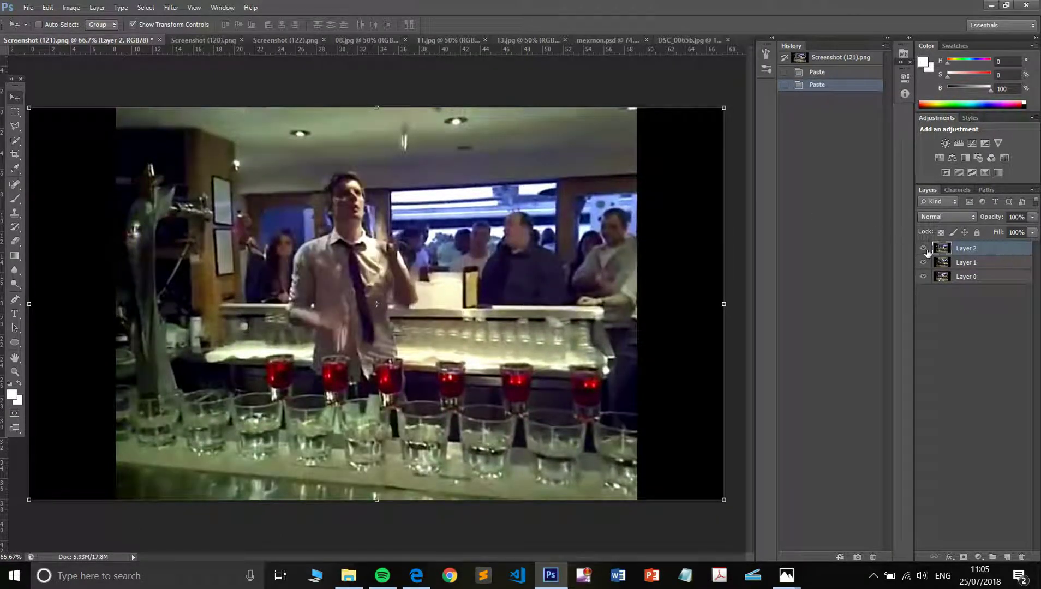
Step: Set both Layer 2 and Layer 1 to 52% opacity
{"action": "left_click", "coordinate": [1032, 218]}
{"action": "left_click", "coordinate": [1005, 230]}
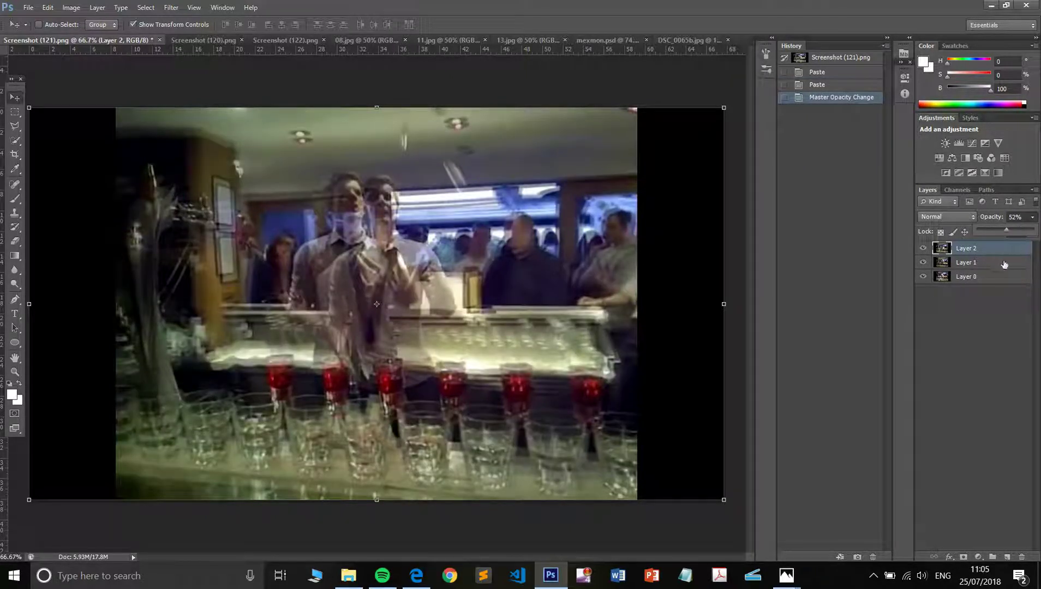
{"action": "left_click", "coordinate": [1003, 263]}
{"action": "left_click", "coordinate": [1032, 217]}
{"action": "left_click", "coordinate": [1006, 230]}
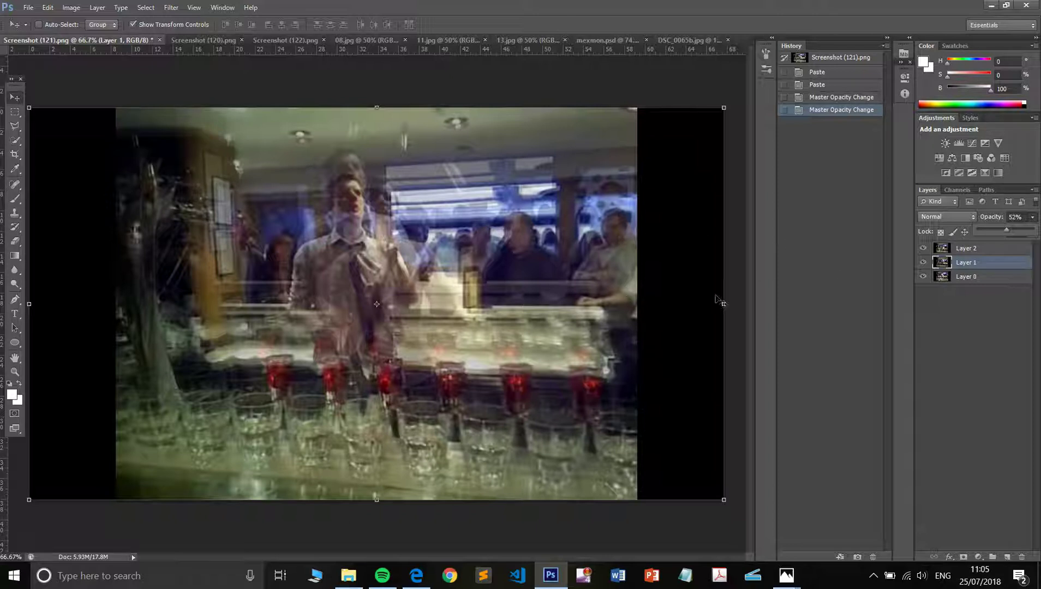
{"action": "left_click", "coordinate": [828, 264]}
{"action": "key", "text": "c"}
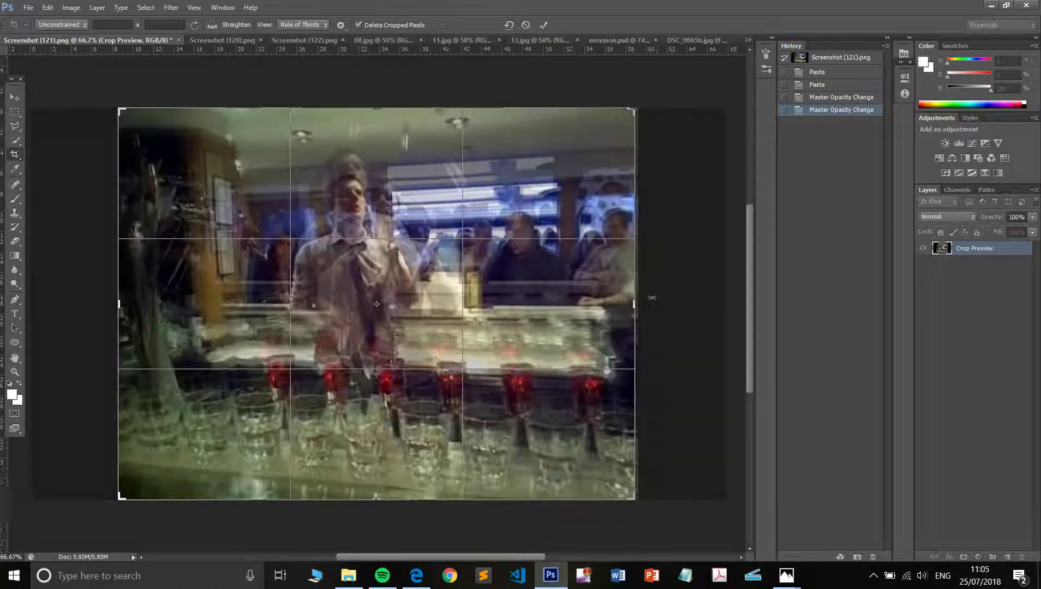
Step: Commit the crop removing the black side borders, then zoom in to 600% and back out
{"action": "key", "text": "Return"}
{"action": "key", "text": "v"}
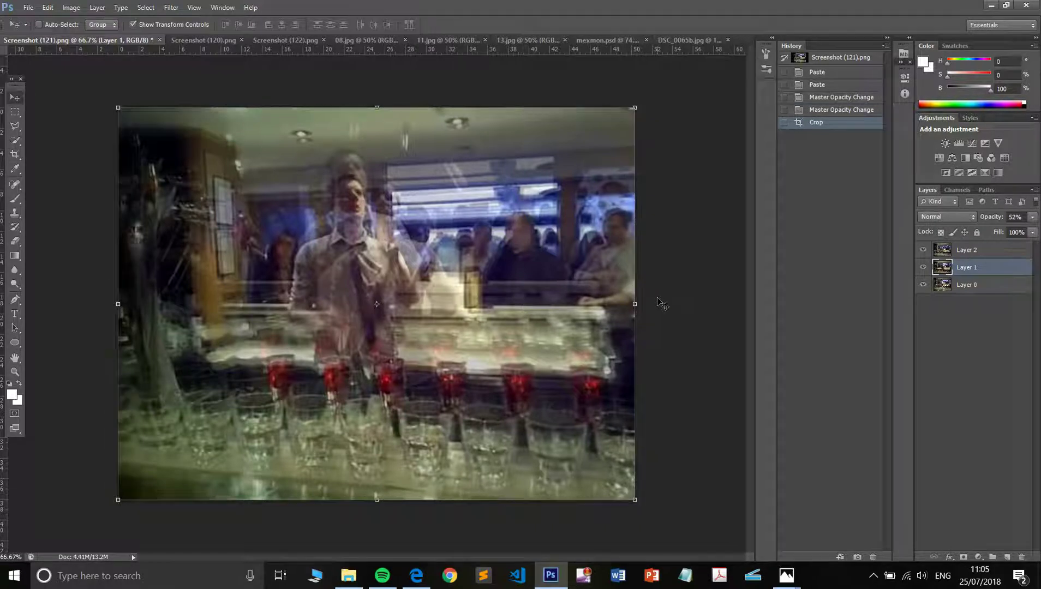
{"action": "key", "text": "ctrl+plus"}
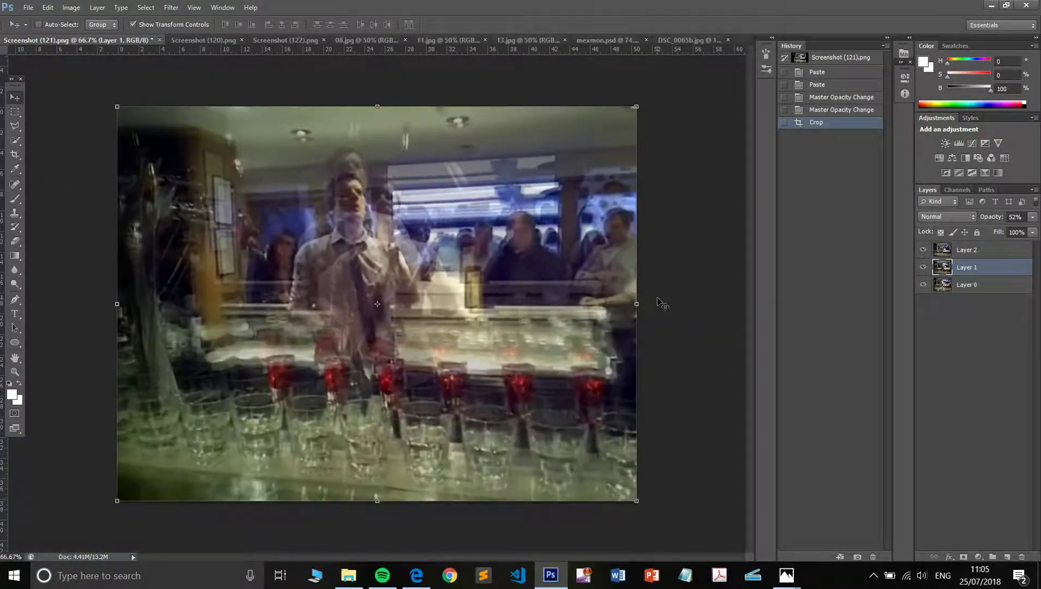
{"action": "key", "text": "ctrl+plus"}
{"action": "key", "text": "ctrl+plus"}
{"action": "key", "text": "ctrl+plus"}
{"action": "key", "text": "ctrl+plus"}
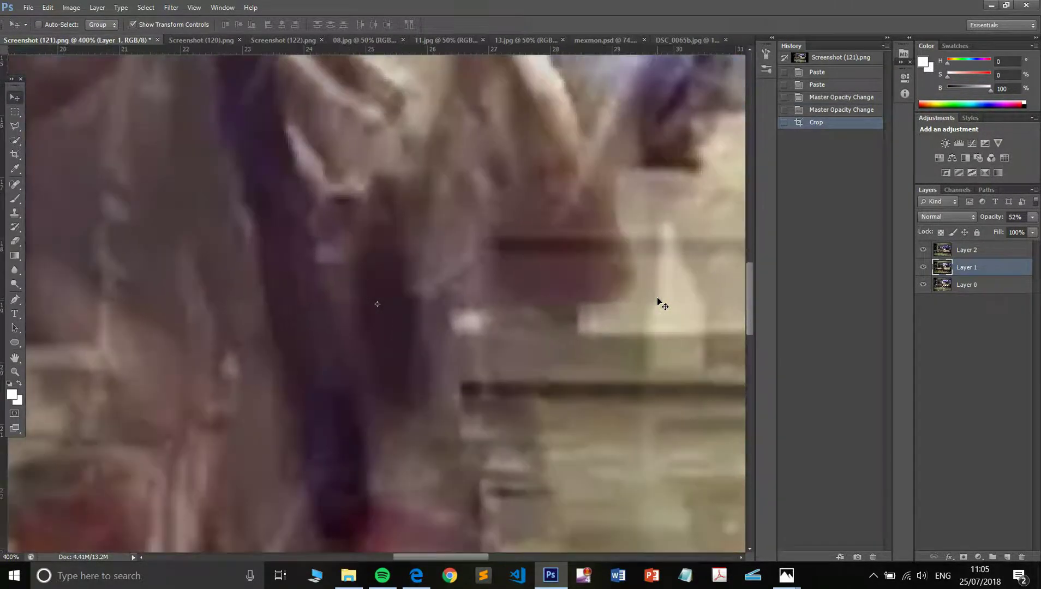
{"action": "key", "text": "ctrl+plus"}
{"action": "key", "text": "ctrl+minus"}
{"action": "key", "text": "ctrl+minus"}
{"action": "key", "text": "ctrl+minus"}
{"action": "key", "text": "ctrl+minus"}
{"action": "key", "text": "ctrl+minus"}
{"action": "key", "text": "ctrl+minus"}
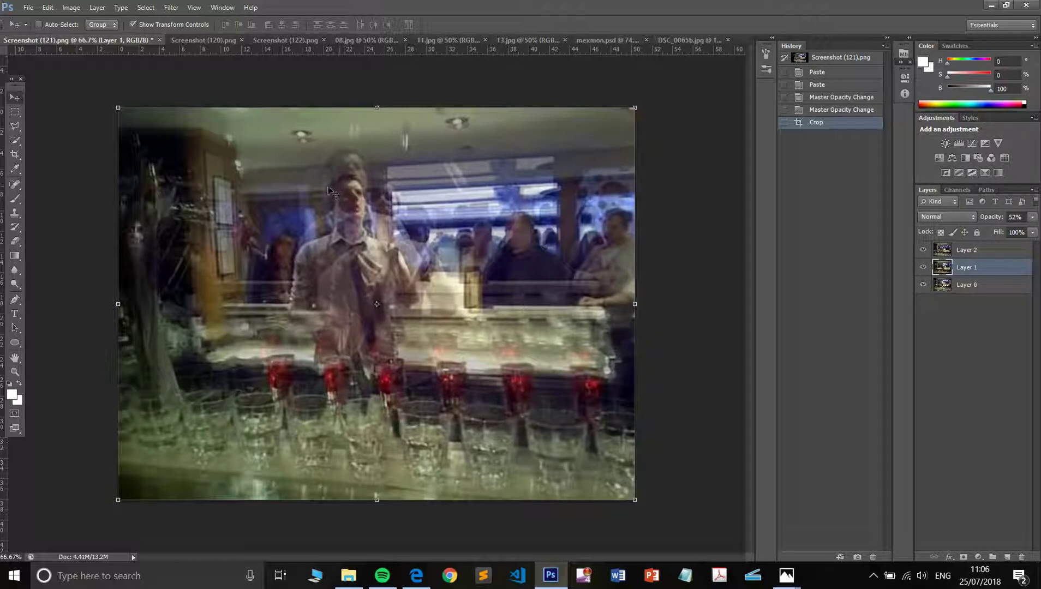
Step: Try Hue/Saturation at -100 saturation on Layer 1, then flatten all layers into one Background
{"action": "key", "text": "ctrl+u"}
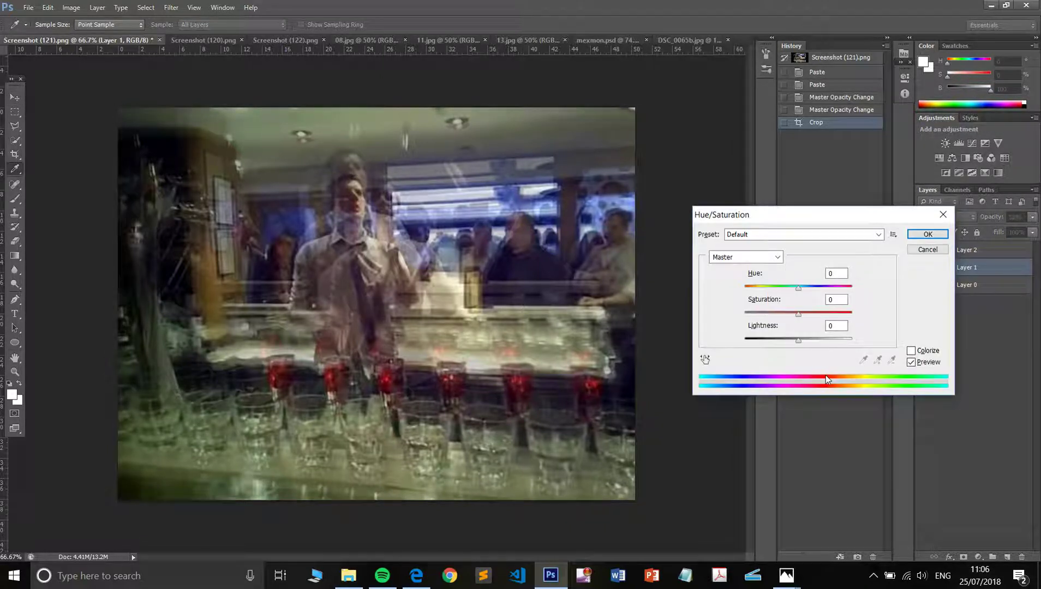
{"action": "left_click_drag", "start_coordinate": [798, 317], "coordinate": [727, 320]}
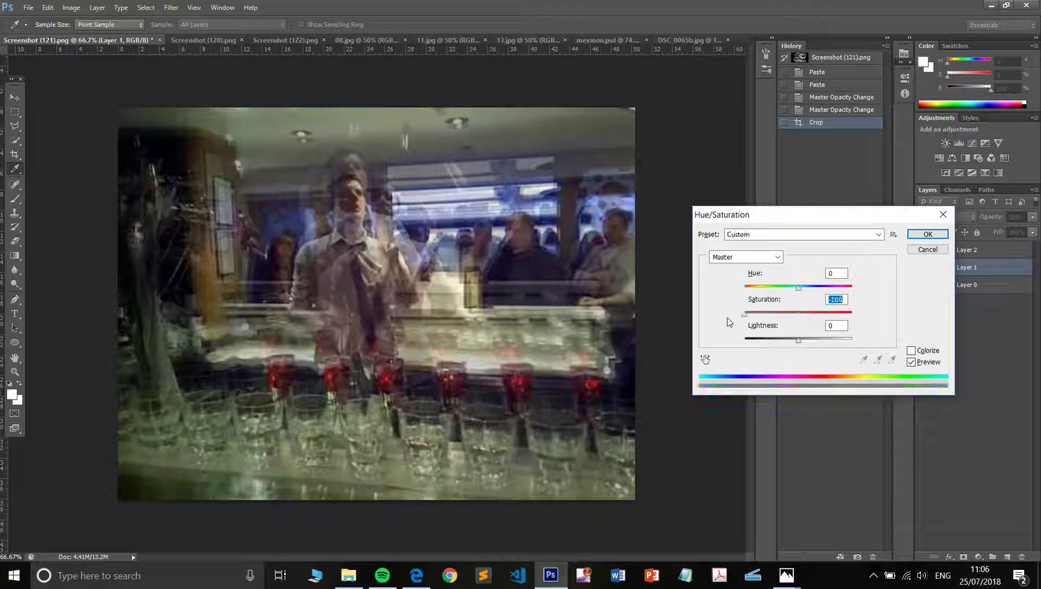
{"action": "left_click", "coordinate": [928, 234]}
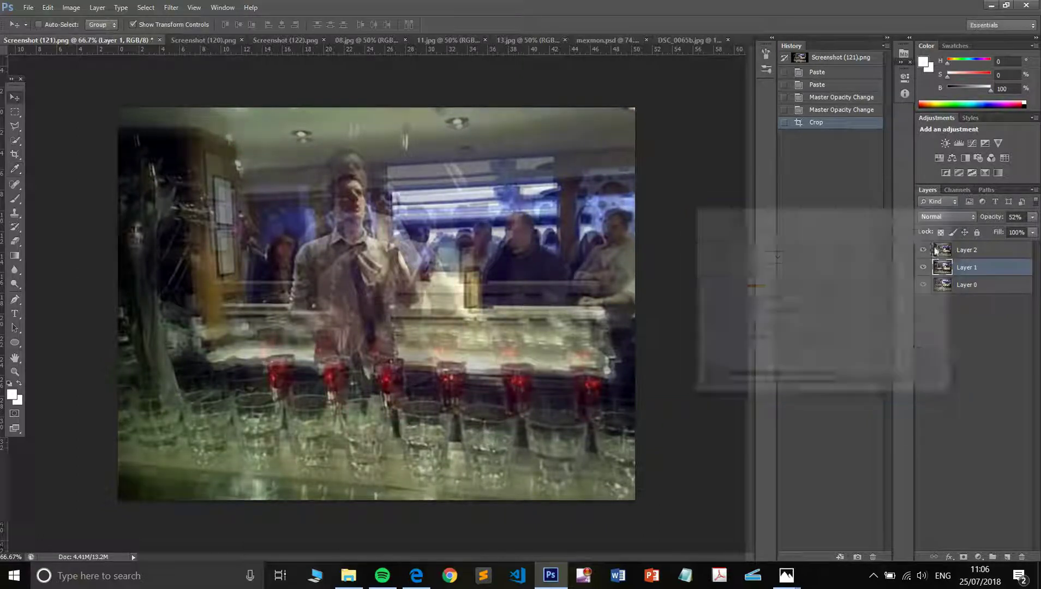
{"action": "right_click", "coordinate": [969, 271]}
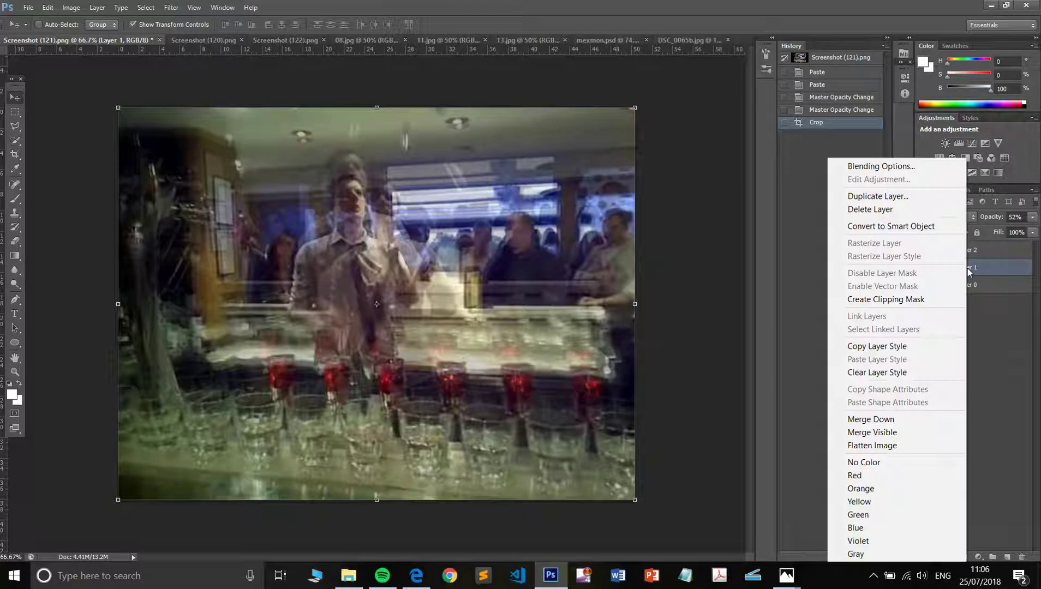
{"action": "left_click", "coordinate": [919, 448]}
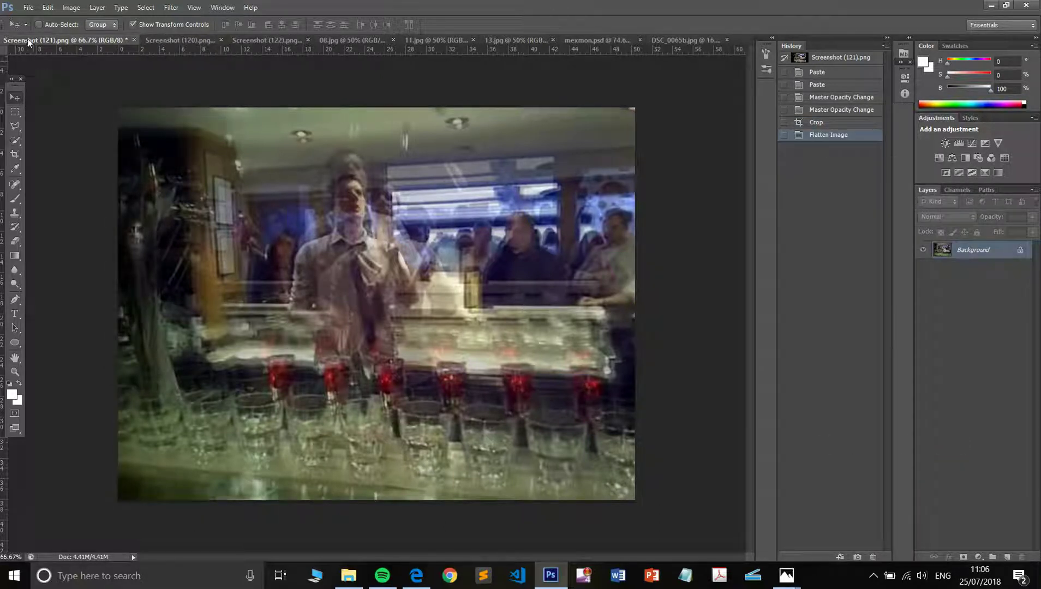
{"action": "left_click", "coordinate": [71, 7]}
{"action": "mouse_move", "coordinate": [141, 45]}
{"action": "key", "text": "Escape"}
{"action": "key", "text": "Escape"}
{"action": "left_click", "coordinate": [146, 7]}
{"action": "left_click", "coordinate": [185, 126]}
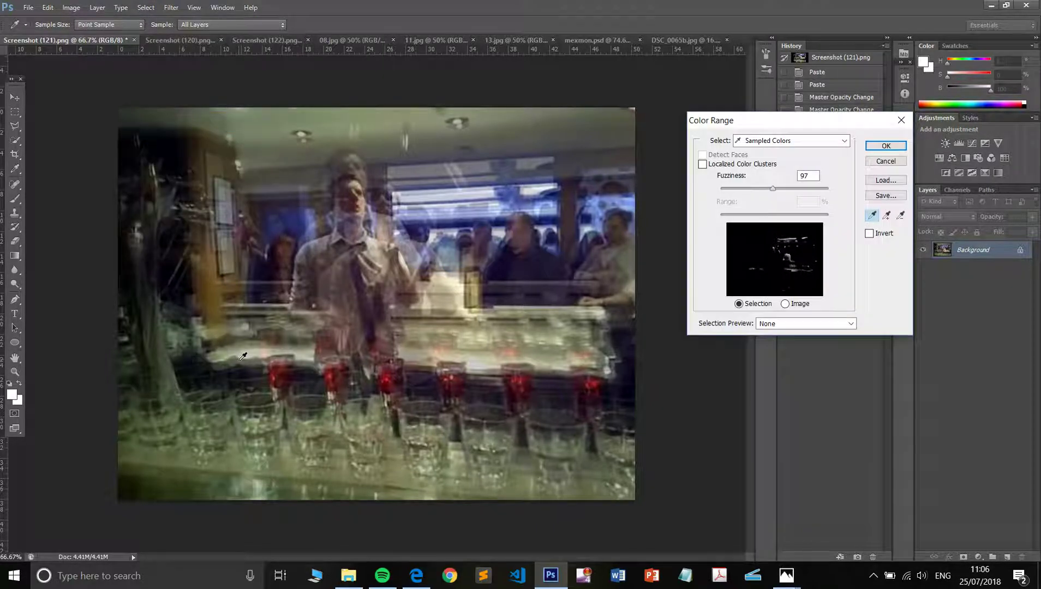
{"action": "left_click", "coordinate": [275, 369]}
{"action": "key", "text": "Escape"}
{"action": "left_click", "coordinate": [17, 143]}
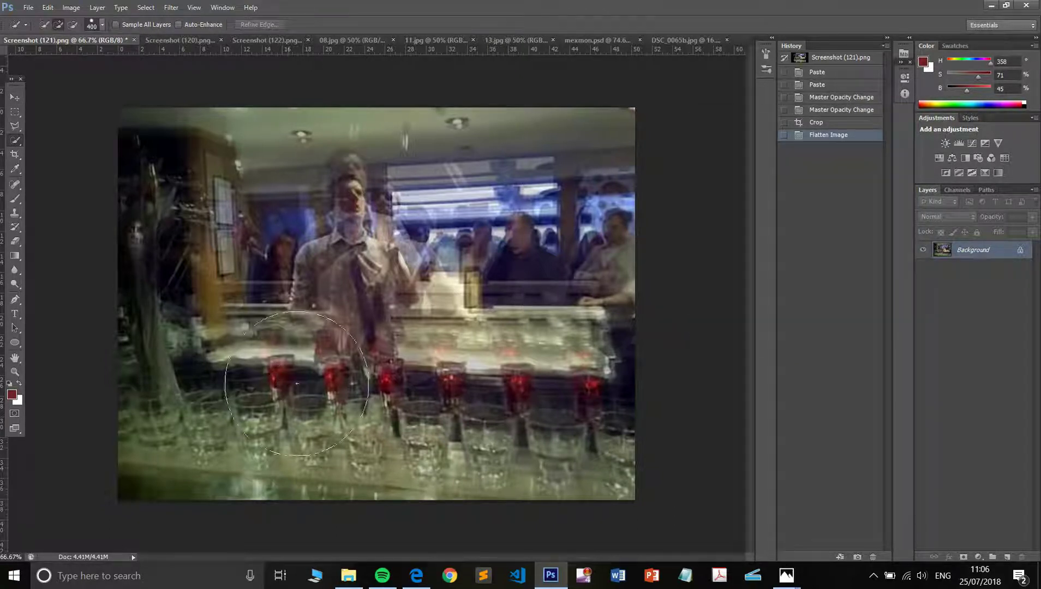
{"action": "key", "text": "bracketleft"}
{"action": "key", "text": "bracketleft"}
{"action": "key", "text": "bracketleft"}
{"action": "key", "text": "bracketleft"}
{"action": "key", "text": "bracketleft"}
{"action": "key", "text": "bracketleft"}
{"action": "key", "text": "bracketleft"}
{"action": "key", "text": "bracketleft"}
{"action": "key", "text": "bracketleft"}
{"action": "key", "text": "bracketleft"}
{"action": "key", "text": "bracketleft"}
{"action": "key", "text": "bracketleft"}
{"action": "left_click", "coordinate": [283, 375]}
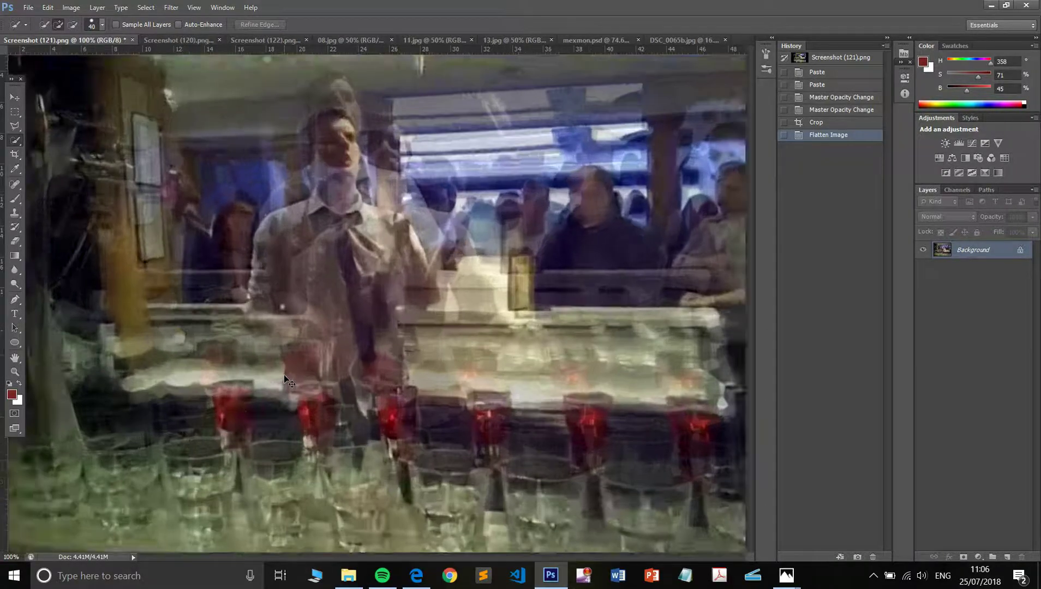
{"action": "key", "text": "ctrl+plus"}
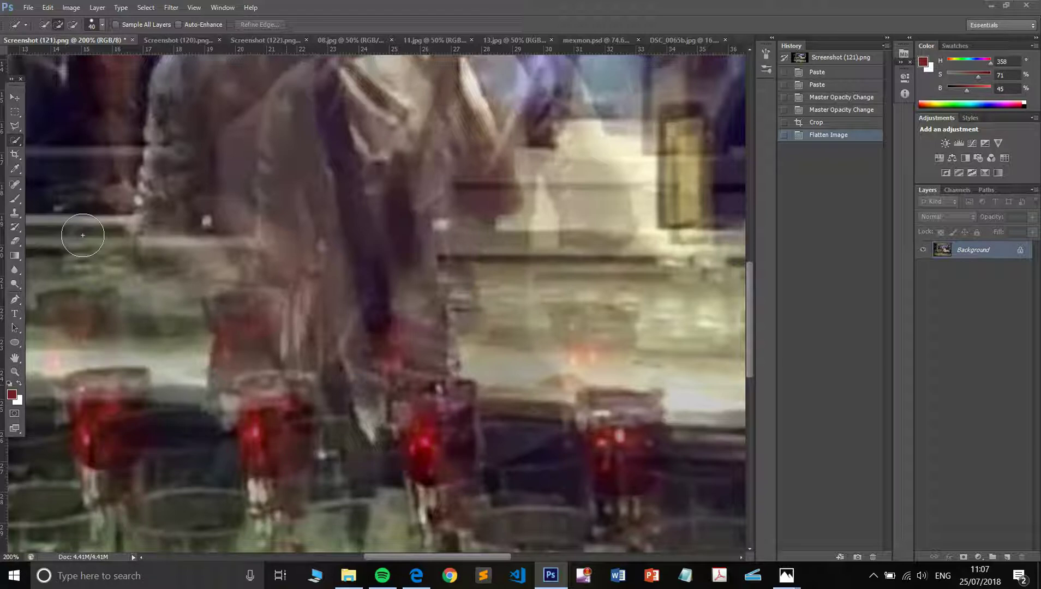
{"action": "left_click", "coordinate": [16, 126]}
{"action": "left_click", "coordinate": [55, 145]}
{"action": "left_click", "coordinate": [244, 473]}
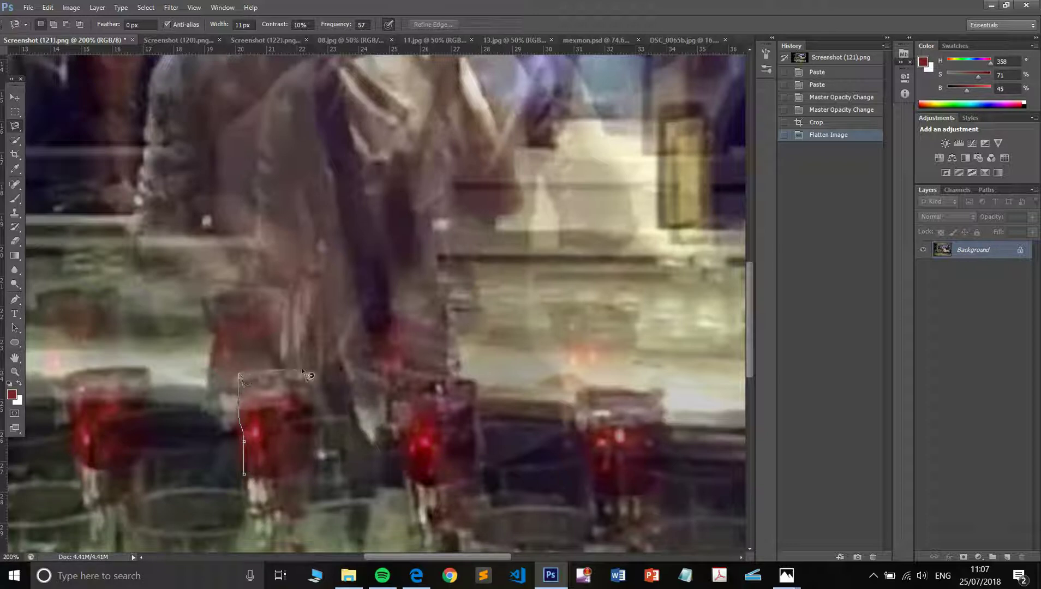
{"action": "key", "text": "Escape"}
{"action": "scroll", "coordinate": [339, 309], "scroll_direction": "down", "scroll_amount": 3}
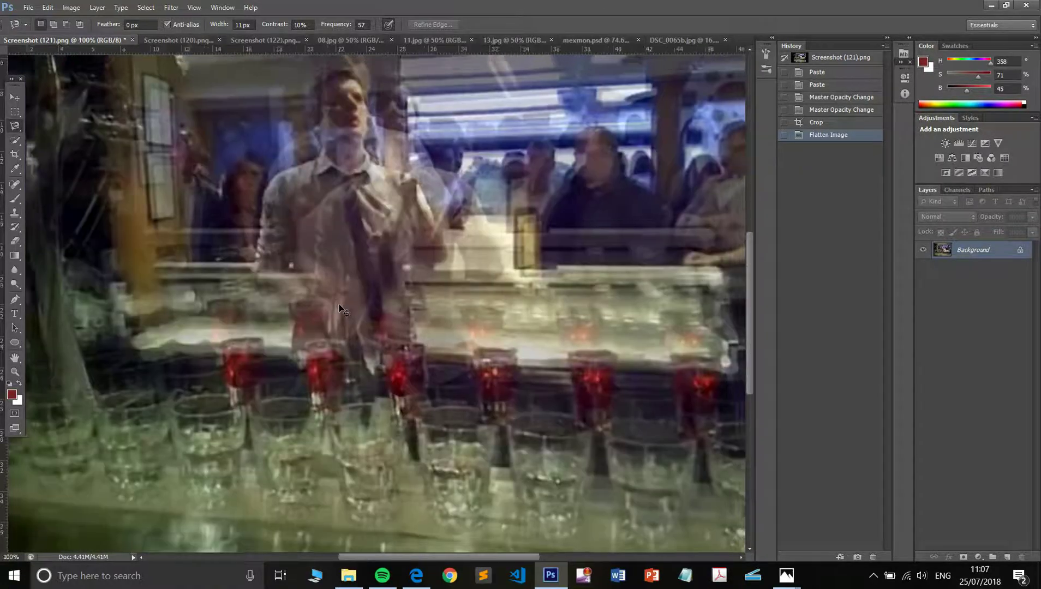
{"action": "key", "text": "alt+s"}
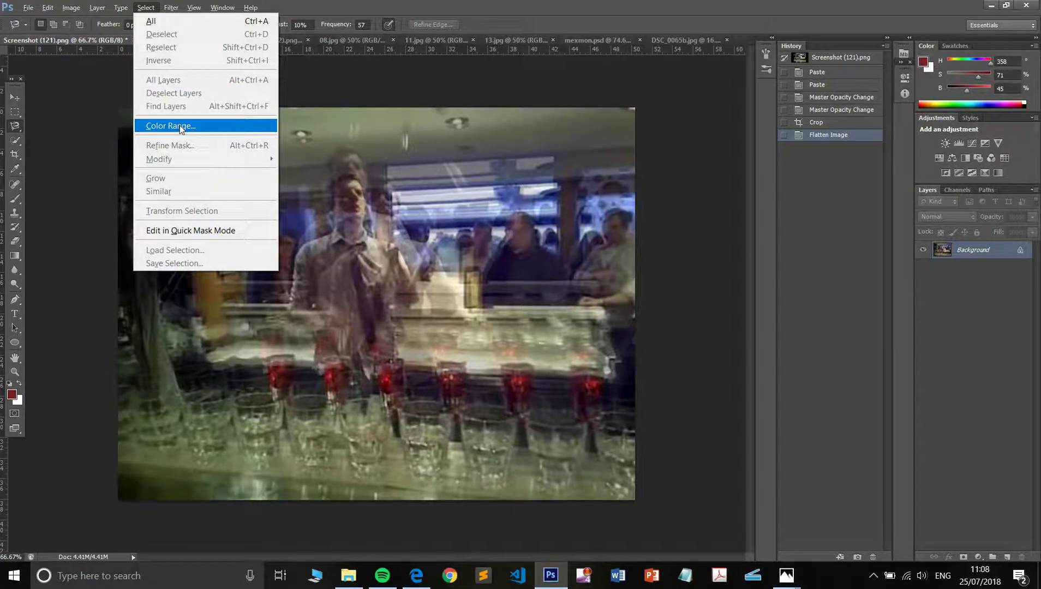
Step: Select the red drinks with Color Range by sampling the glasses at fuzziness 52
{"action": "left_click", "coordinate": [181, 128]}
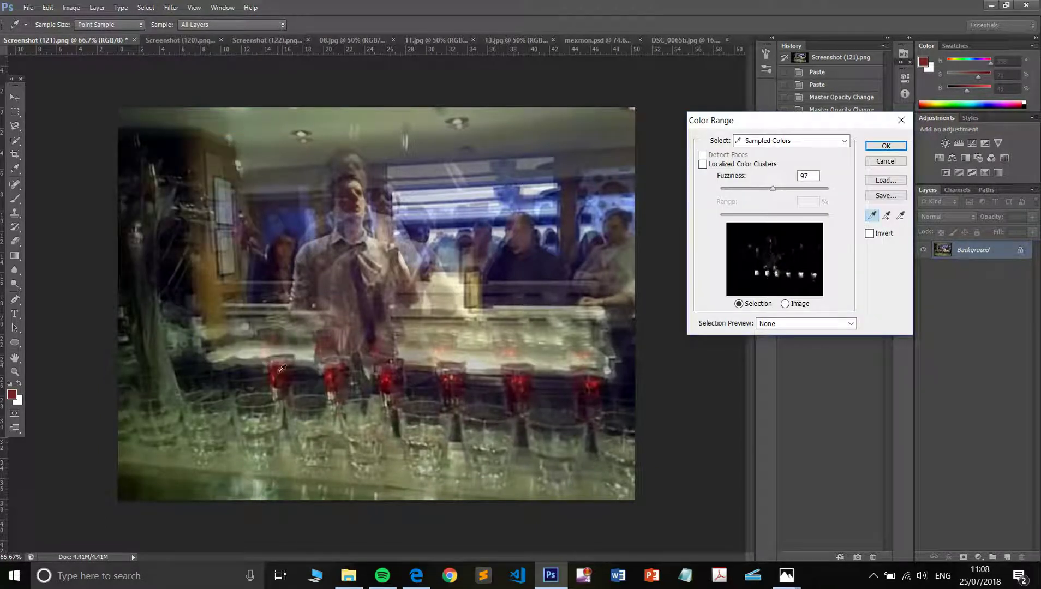
{"action": "left_click", "coordinate": [329, 372]}
{"action": "left_click", "coordinate": [331, 370]}
{"action": "left_click", "coordinate": [335, 367]}
{"action": "left_click", "coordinate": [334, 368]}
{"action": "left_click", "coordinate": [335, 369]}
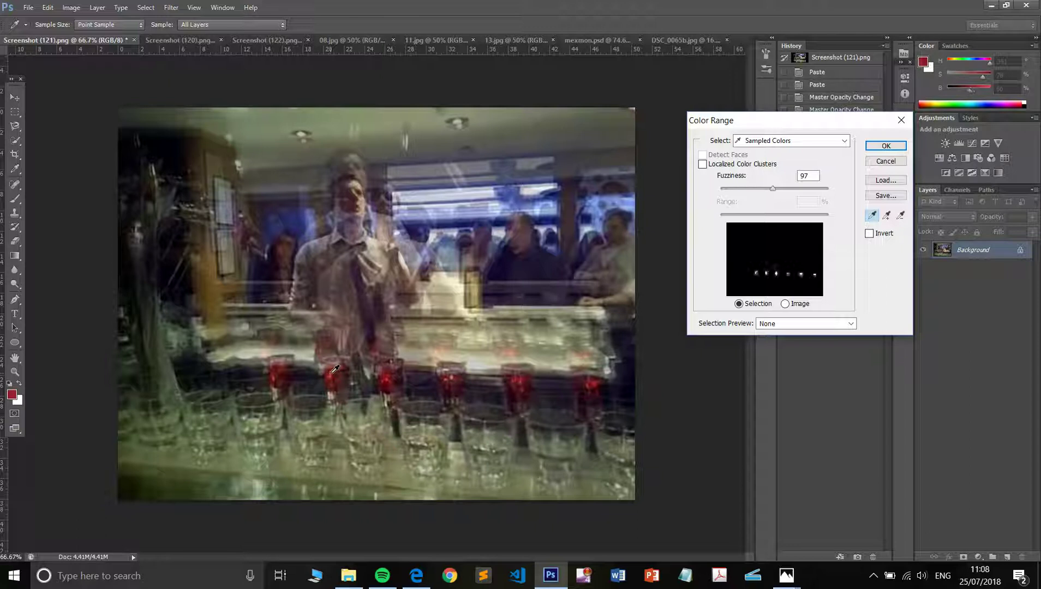
{"action": "left_click", "coordinate": [334, 368]}
{"action": "left_click", "coordinate": [336, 368]}
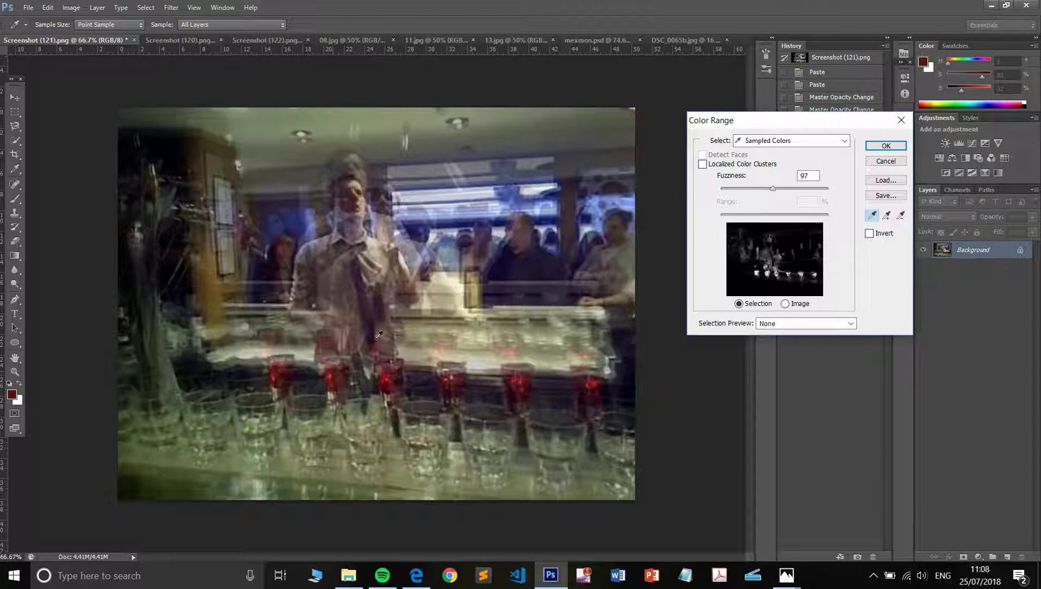
{"action": "left_click_drag", "start_coordinate": [774, 194], "coordinate": [751, 197]}
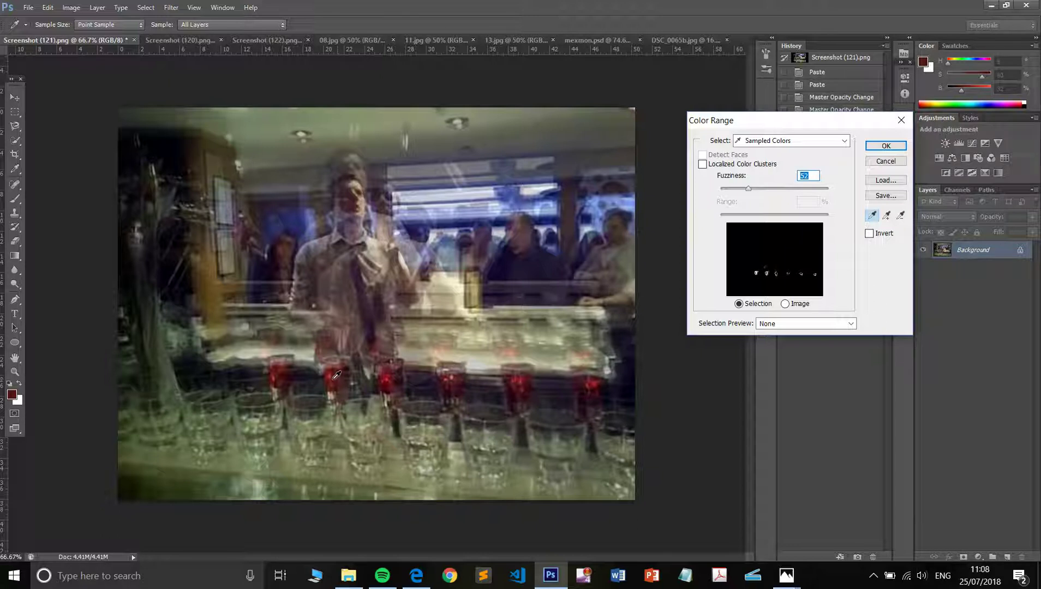
{"action": "left_click", "coordinate": [333, 373]}
{"action": "left_click", "coordinate": [334, 380]}
{"action": "left_click", "coordinate": [786, 304]}
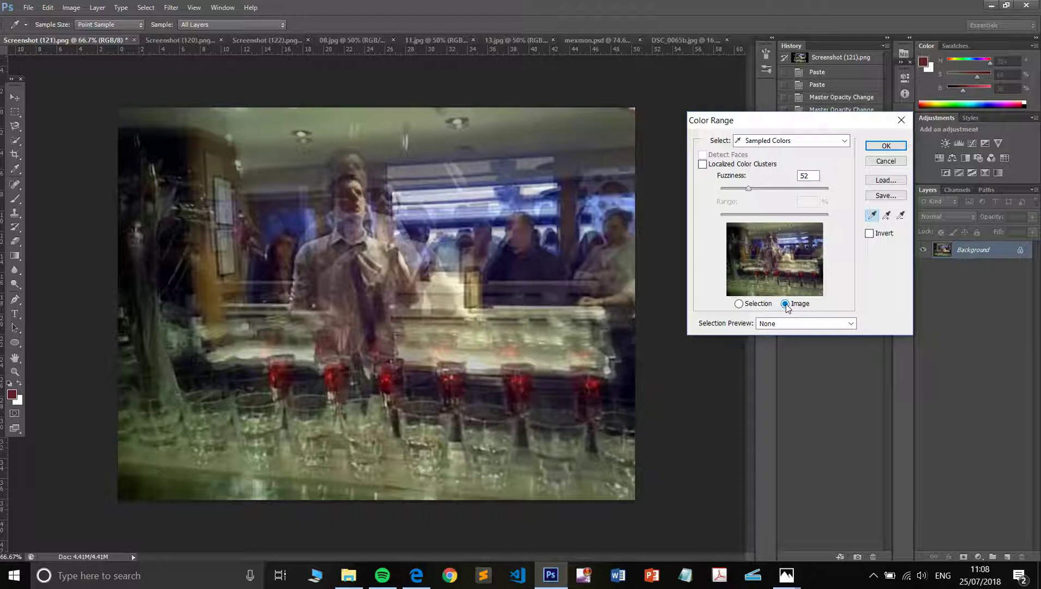
{"action": "left_click", "coordinate": [738, 304]}
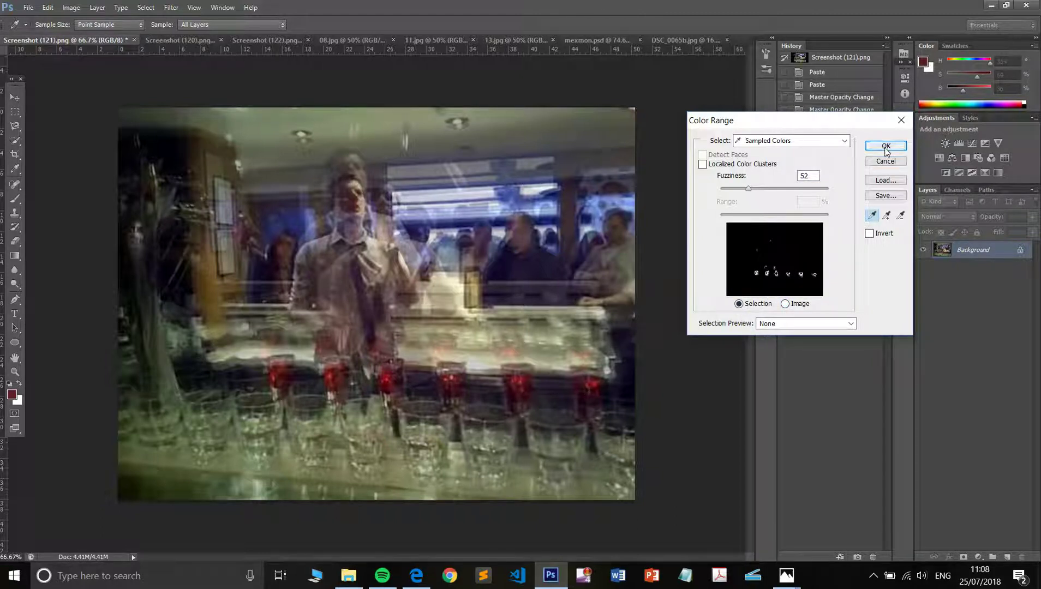
{"action": "left_click", "coordinate": [885, 146]}
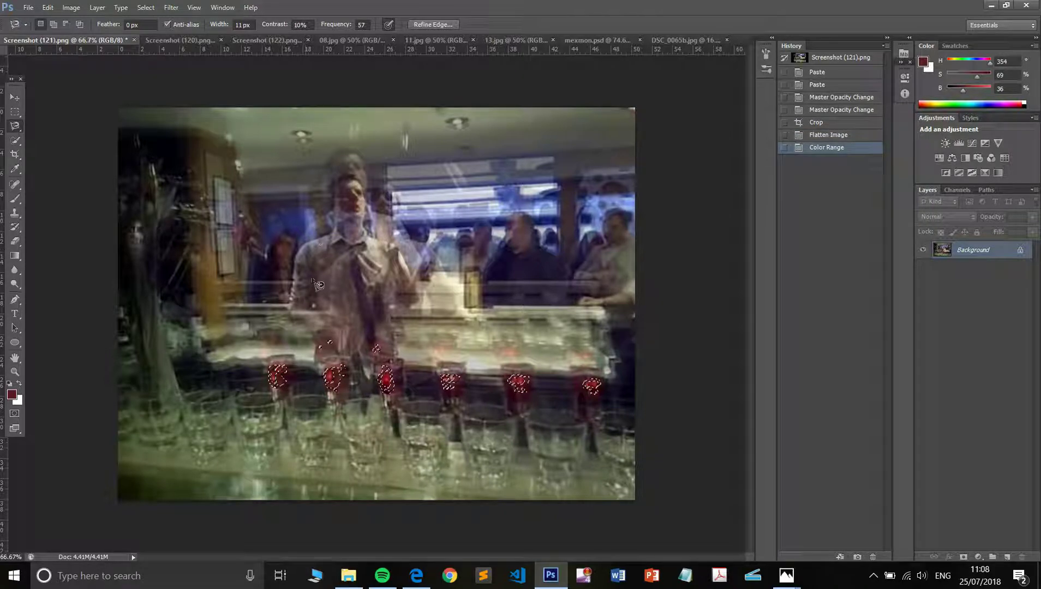
Step: Remove stray selected areas near the counter with Quick Selection in subtract mode
{"action": "left_click", "coordinate": [449, 26]}
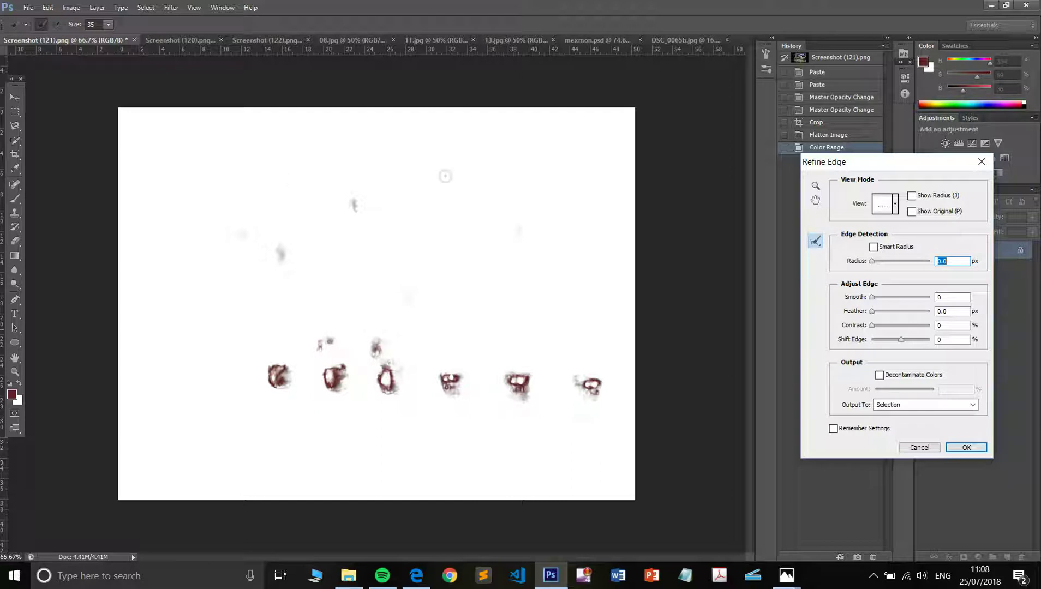
{"action": "key", "text": "Escape"}
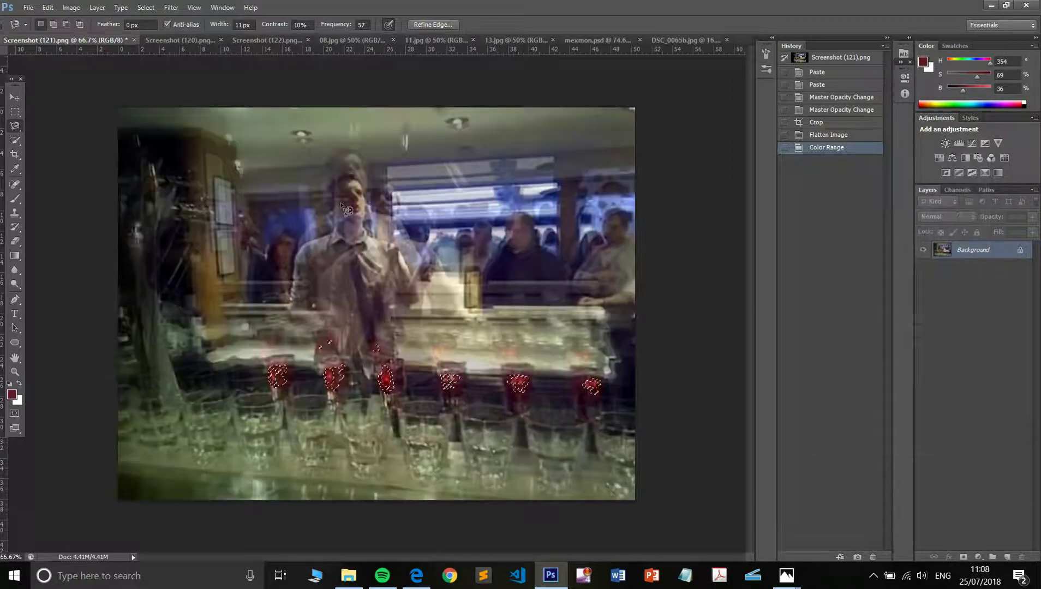
{"action": "left_click", "coordinate": [15, 141]}
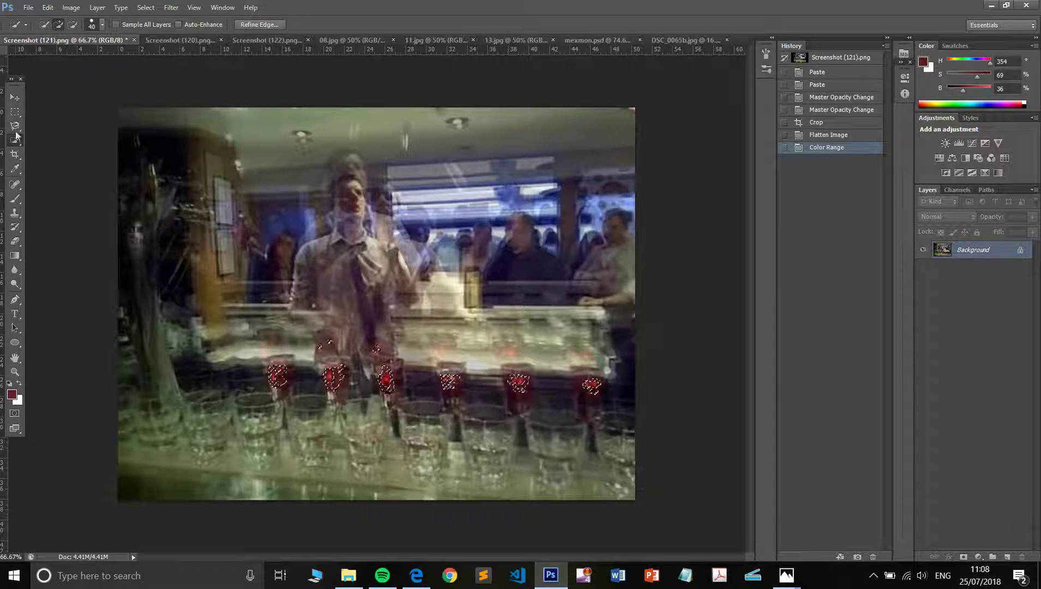
{"action": "left_click", "coordinate": [73, 24]}
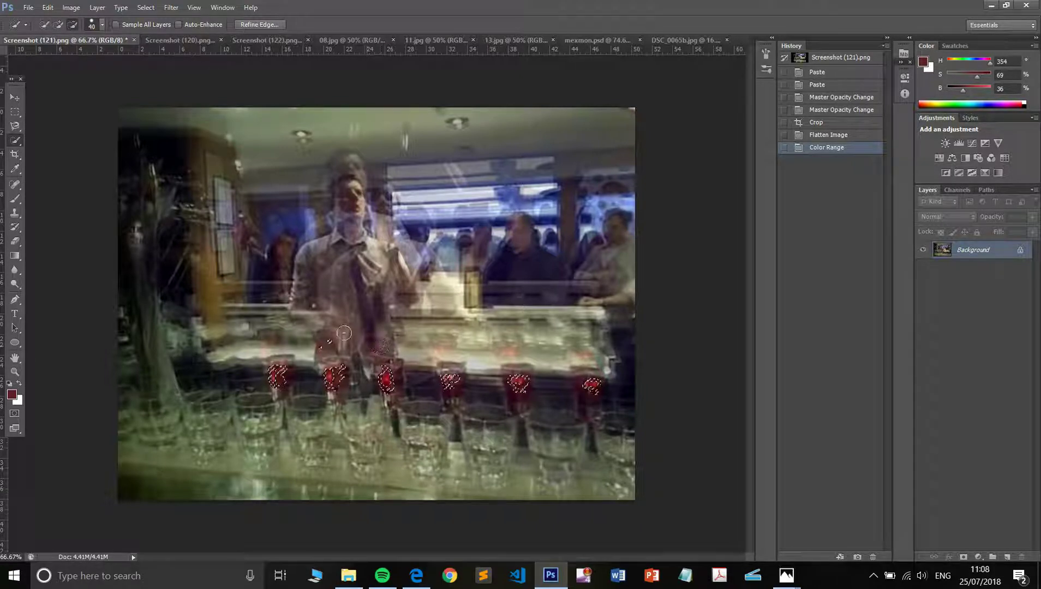
{"action": "left_click_drag", "start_coordinate": [316, 339], "coordinate": [384, 347]}
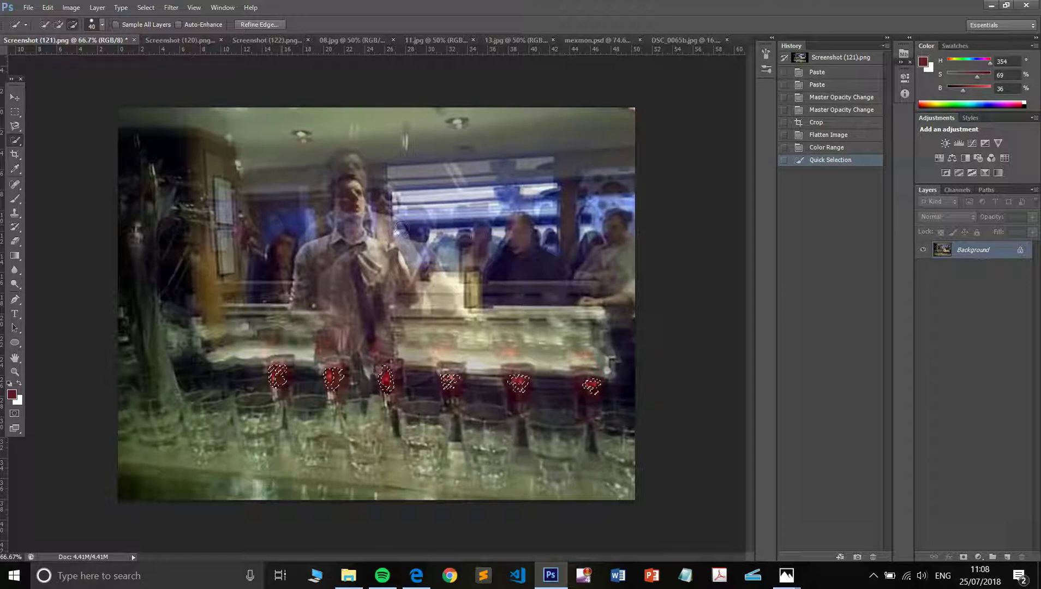
{"action": "left_click", "coordinate": [567, 207]}
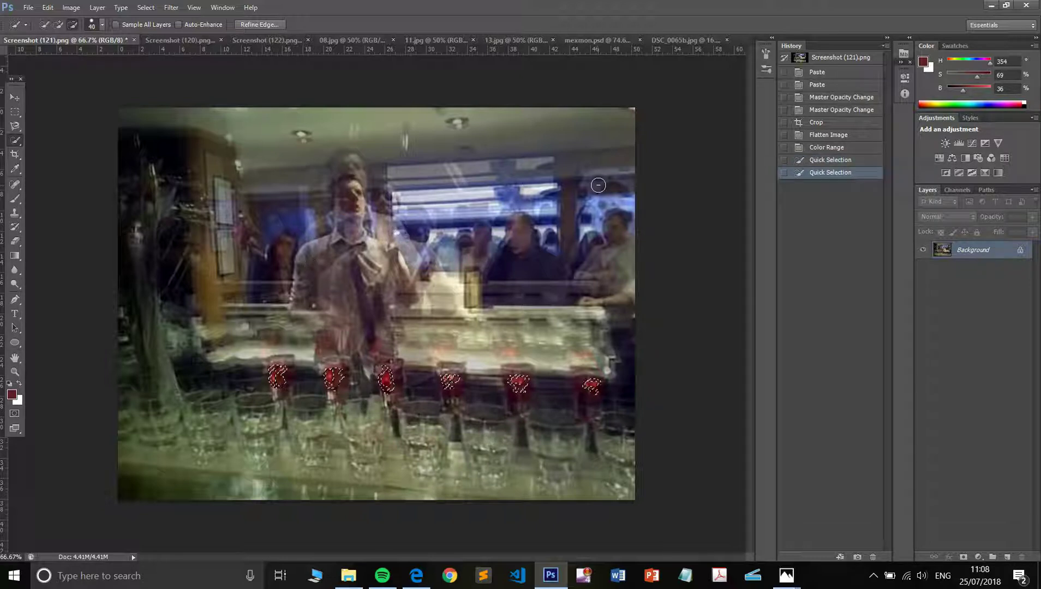
Step: Invert the selection, convert everything but the red drinks to Black & White, then reselect the drinks
{"action": "left_click", "coordinate": [145, 7]}
{"action": "left_click", "coordinate": [161, 60]}
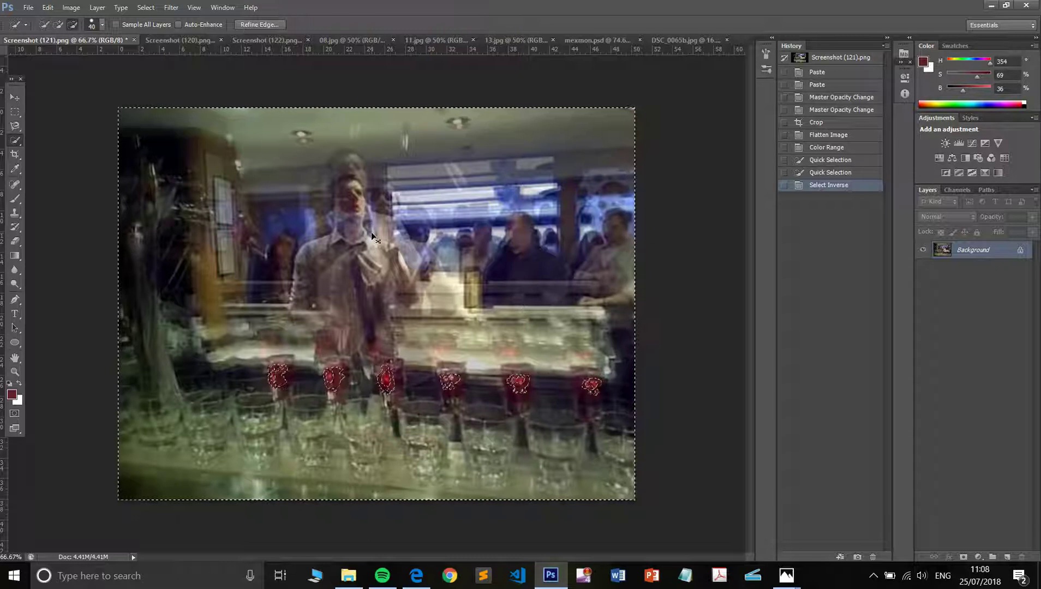
{"action": "key", "text": "alt+shift+ctrl+b"}
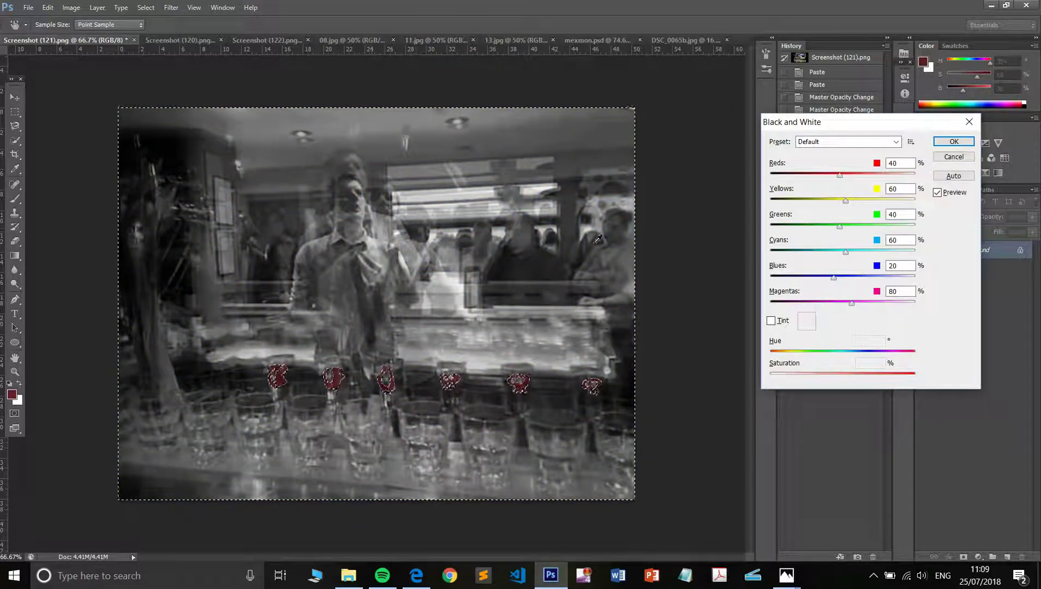
{"action": "left_click", "coordinate": [953, 143]}
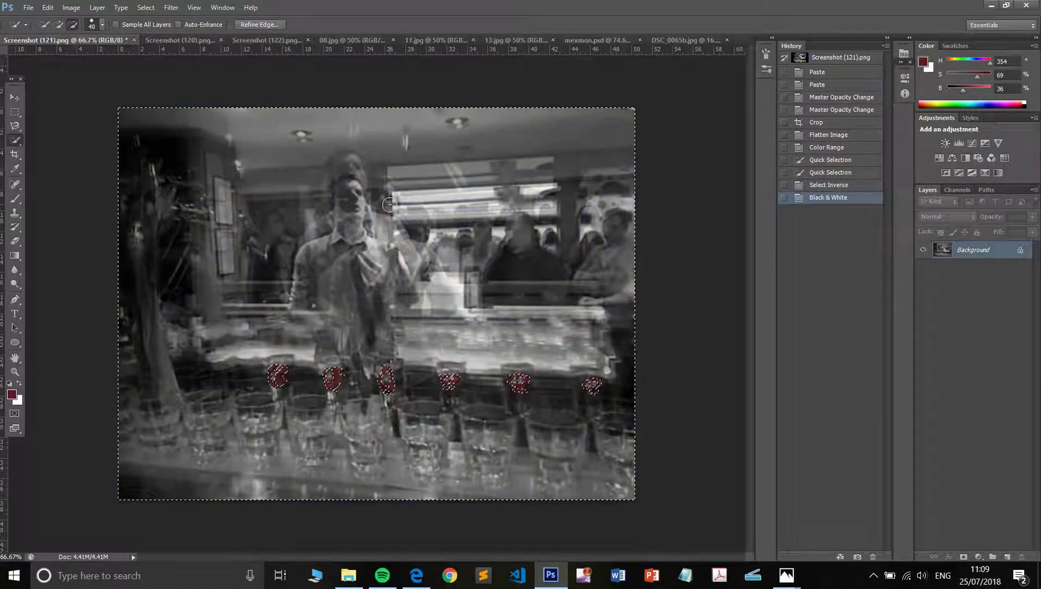
{"action": "key", "text": "shift+ctrl+i"}
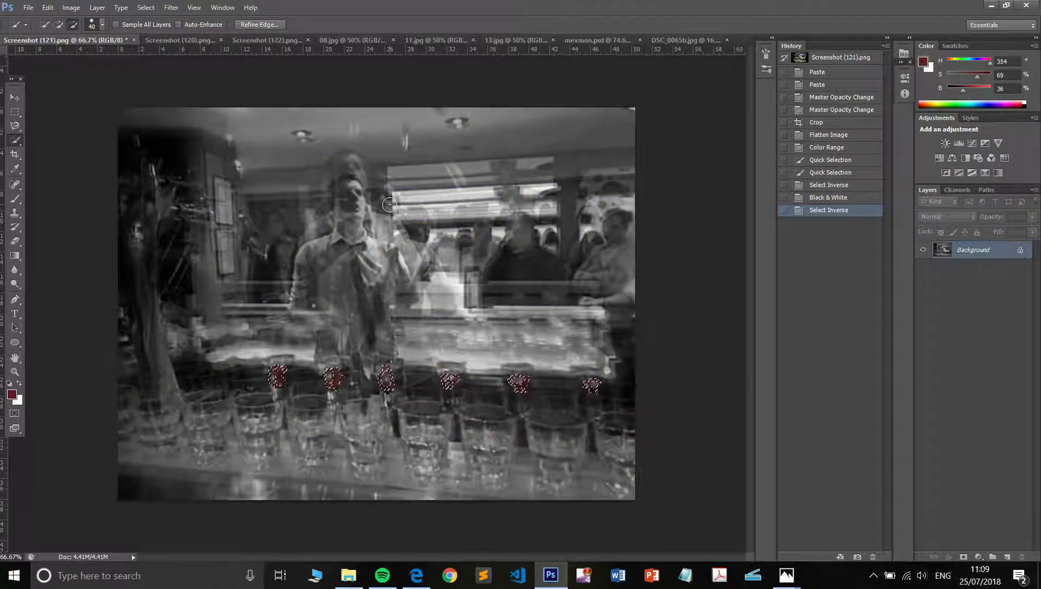
Step: Raise the selected red drinks to +100 saturation with Hue/Saturation, then deselect
{"action": "key", "text": "ctrl+u"}
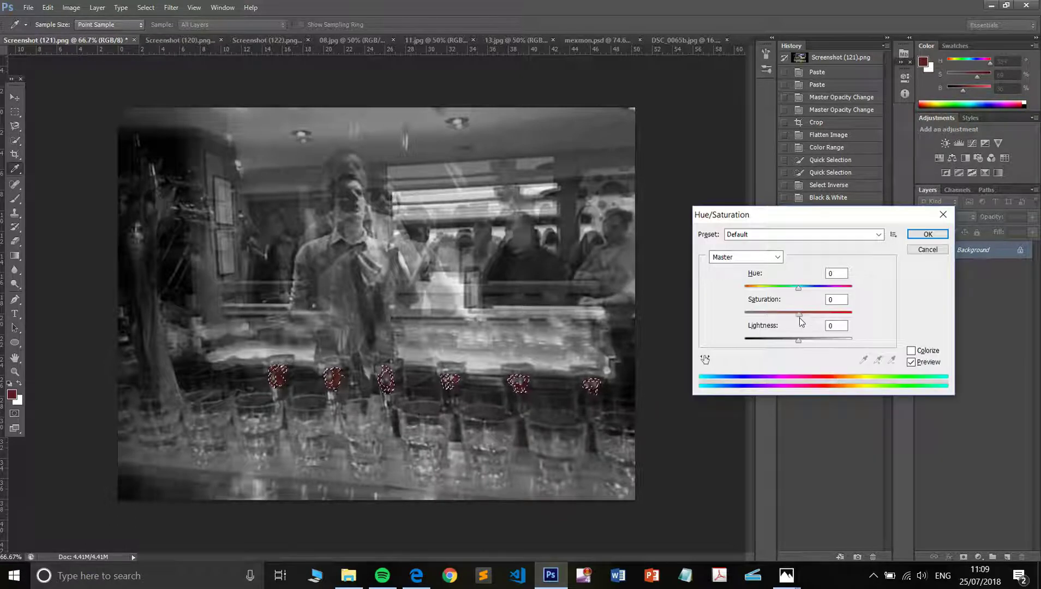
{"action": "left_click_drag", "start_coordinate": [799, 318], "coordinate": [877, 321]}
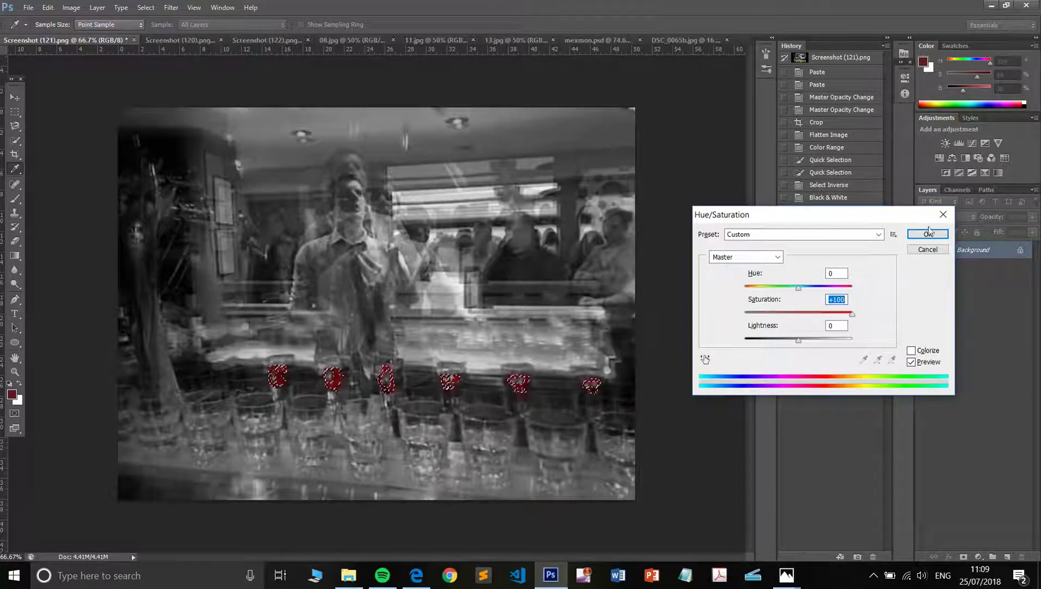
{"action": "left_click", "coordinate": [929, 233]}
{"action": "key", "text": "ctrl+d"}
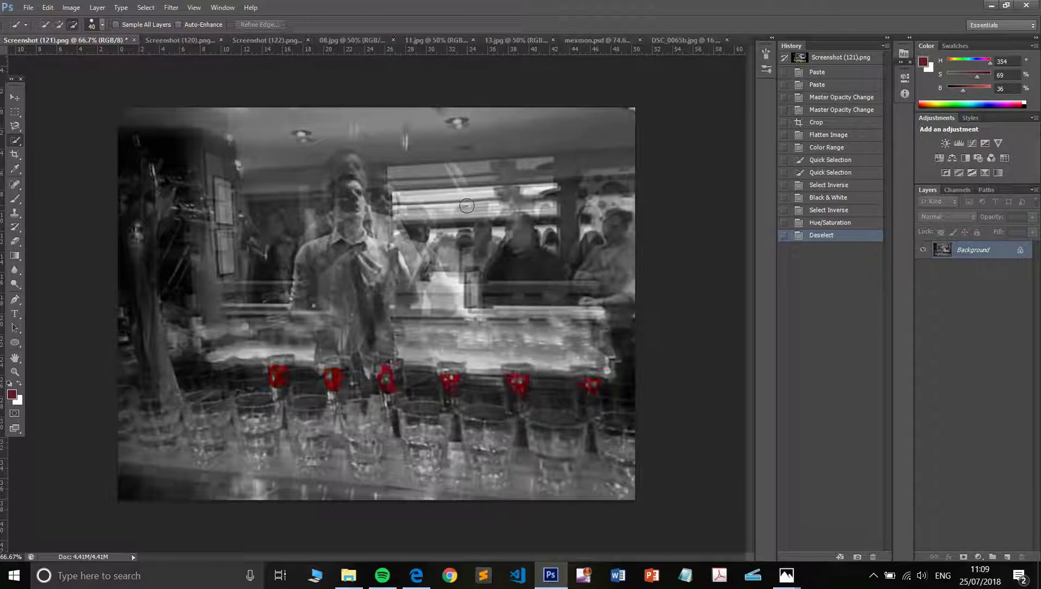
Step: Step back in History, invert the selection to the grey surroundings, and trial Levels without applying
{"action": "left_click", "coordinate": [839, 223]}
{"action": "key", "text": "ctrl+shift+i"}
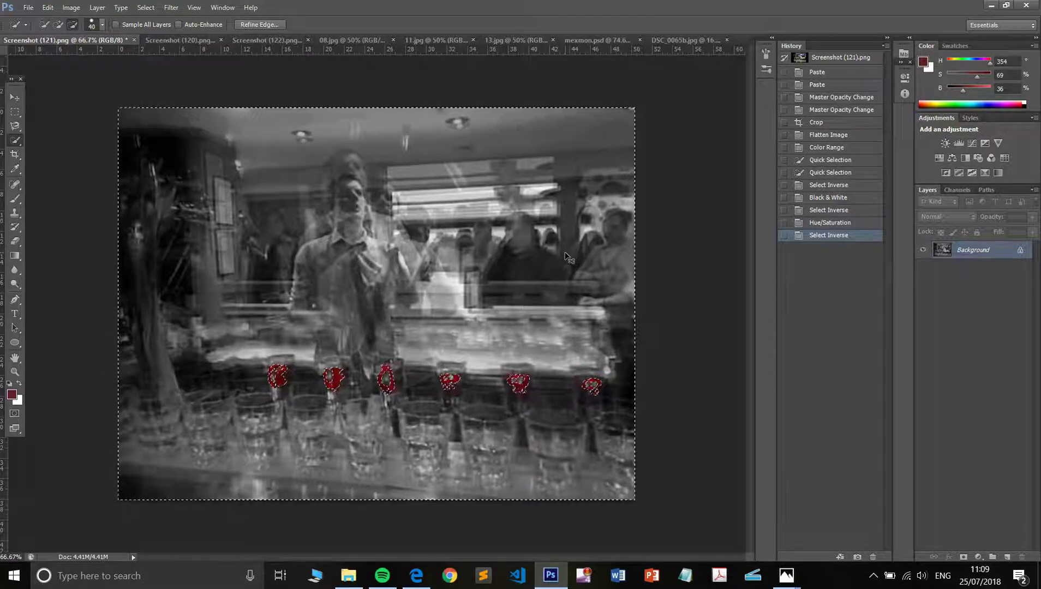
{"action": "key", "text": "ctrl+l"}
{"action": "left_click_drag", "start_coordinate": [698, 289], "coordinate": [714, 290]}
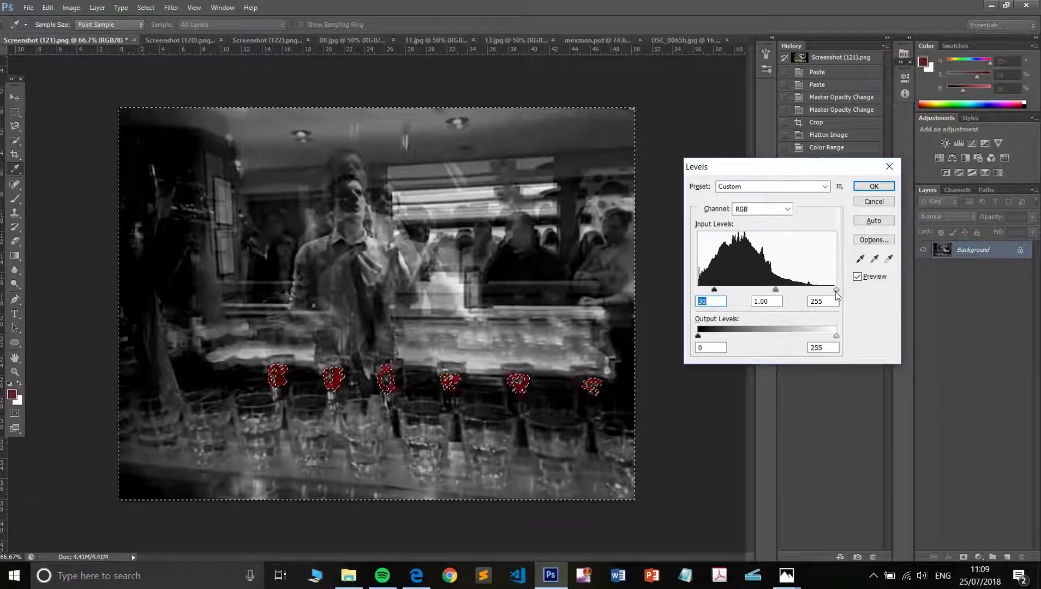
{"action": "left_click_drag", "start_coordinate": [836, 289], "coordinate": [803, 291]}
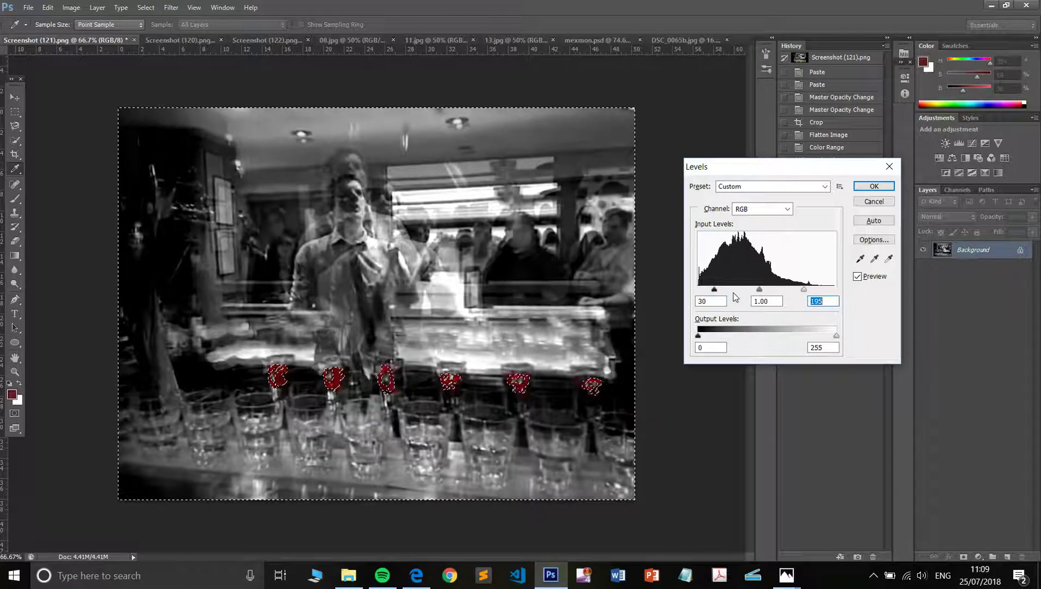
{"action": "left_click_drag", "start_coordinate": [714, 289], "coordinate": [693, 292]}
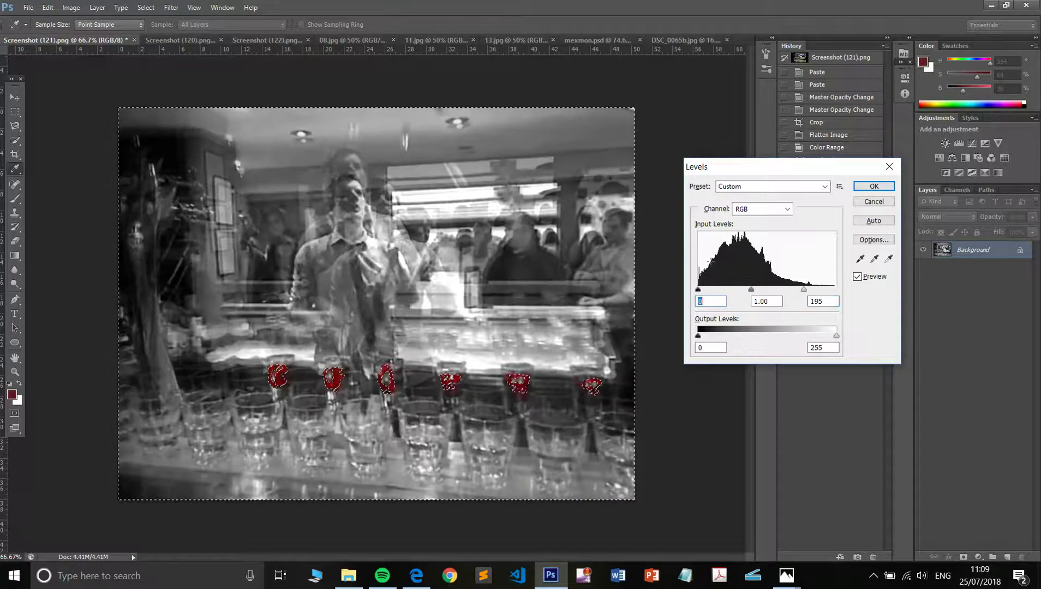
{"action": "left_click", "coordinate": [873, 202]}
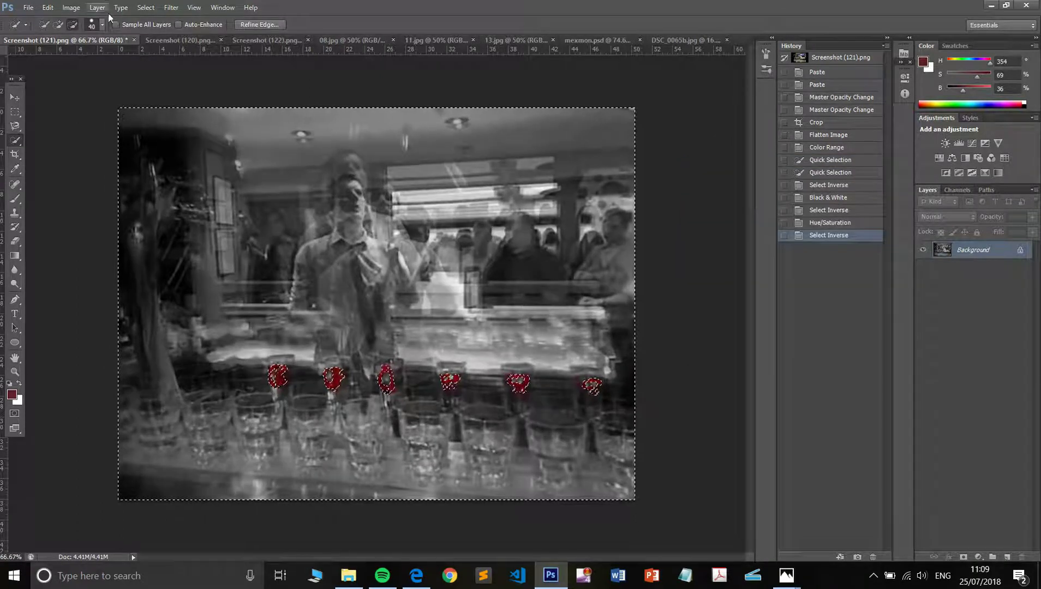
Step: Apply Brightness/Contrast with contrast raised to 68 on the grey surroundings
{"action": "left_click", "coordinate": [71, 7]}
{"action": "mouse_move", "coordinate": [82, 40]}
{"action": "left_click", "coordinate": [295, 40]}
{"action": "left_click_drag", "start_coordinate": [715, 240], "coordinate": [722, 218]}
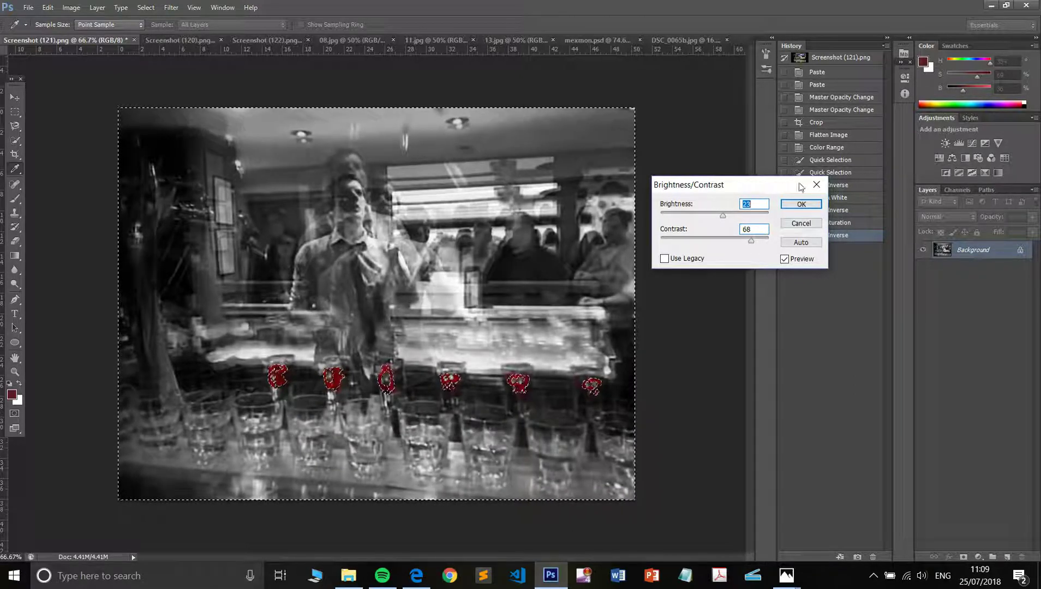
{"action": "left_click", "coordinate": [800, 204]}
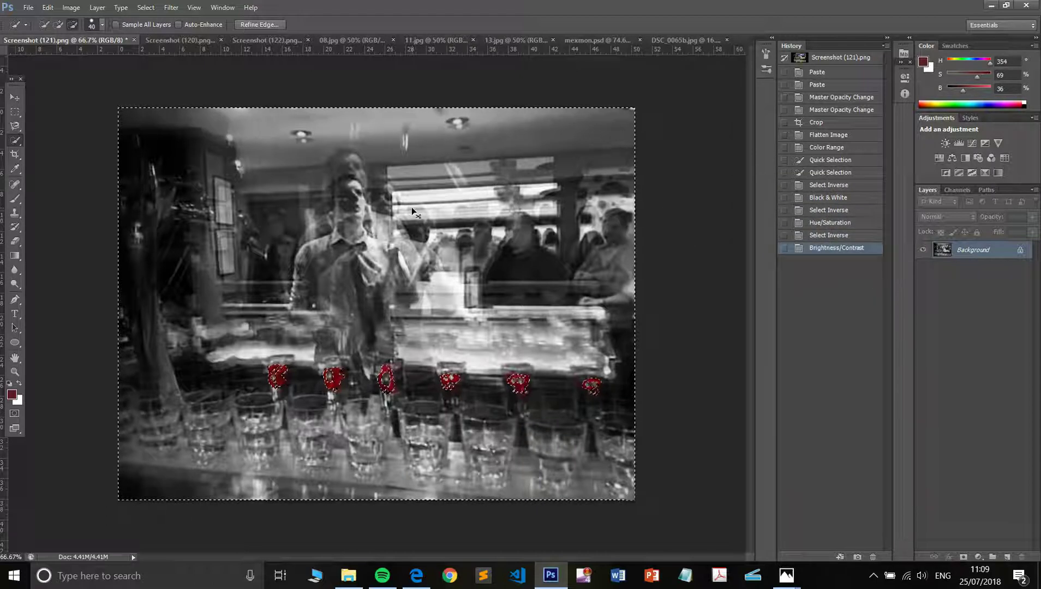
Step: Deselect, then view the Screenshot, bartender, 08.jpg and 11.jpg documents, ending on 08.jpg
{"action": "key", "text": "ctrl+d"}
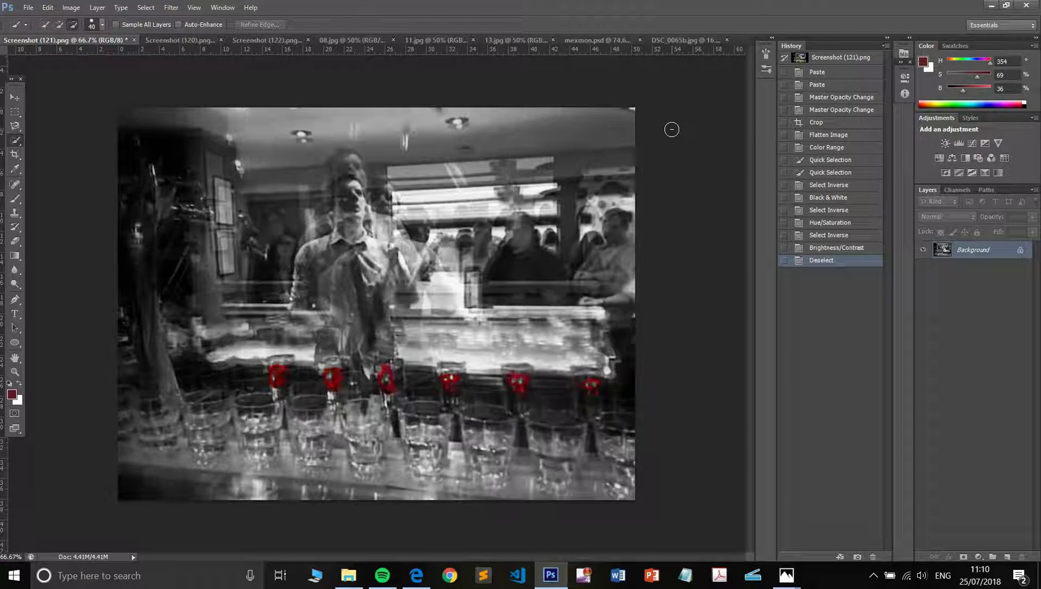
{"action": "left_click", "coordinate": [193, 39]}
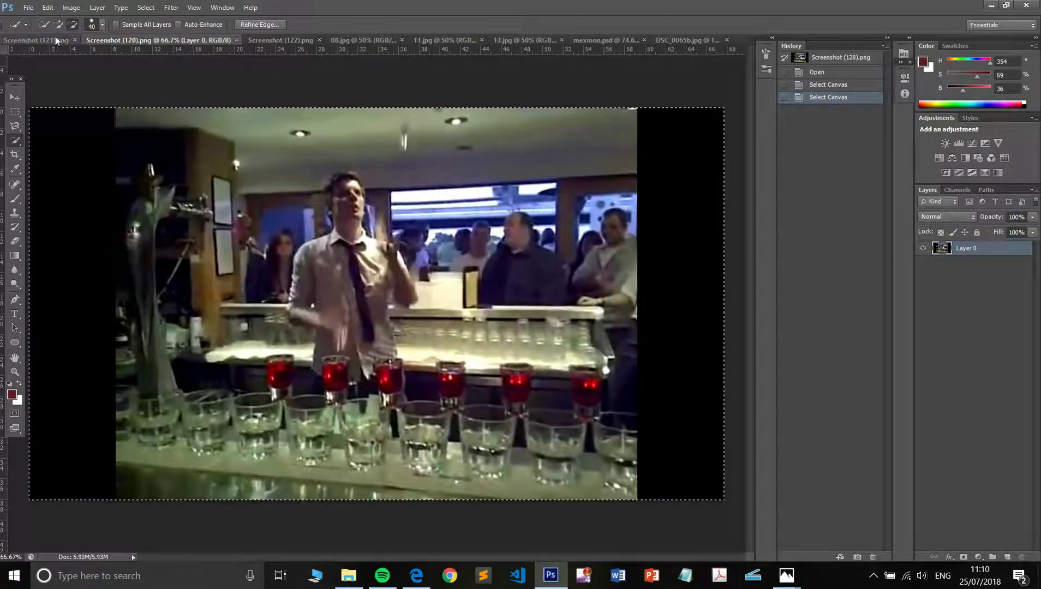
{"action": "left_click", "coordinate": [52, 39]}
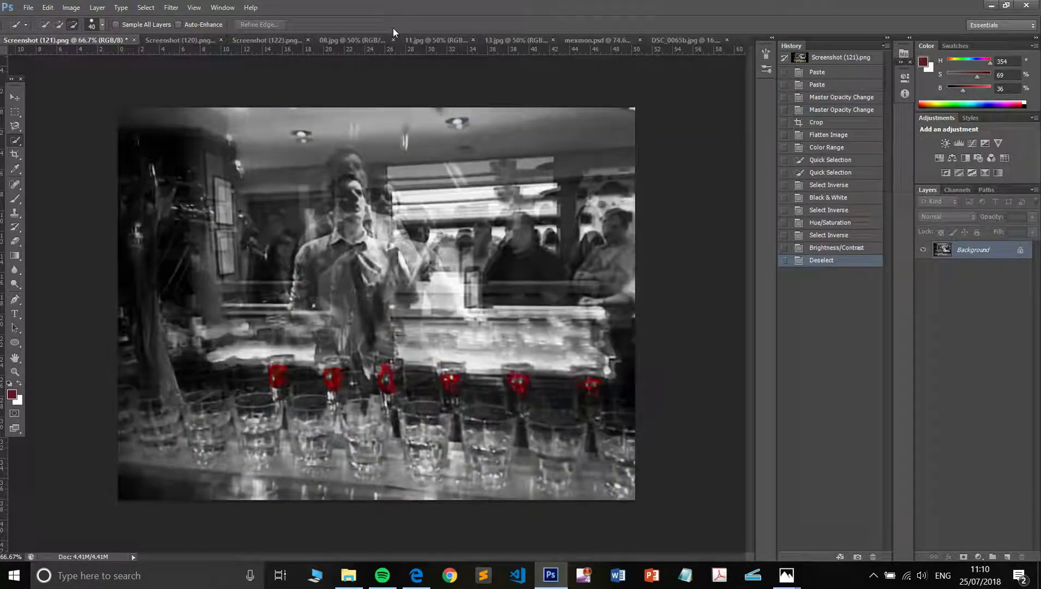
{"action": "left_click", "coordinate": [358, 37]}
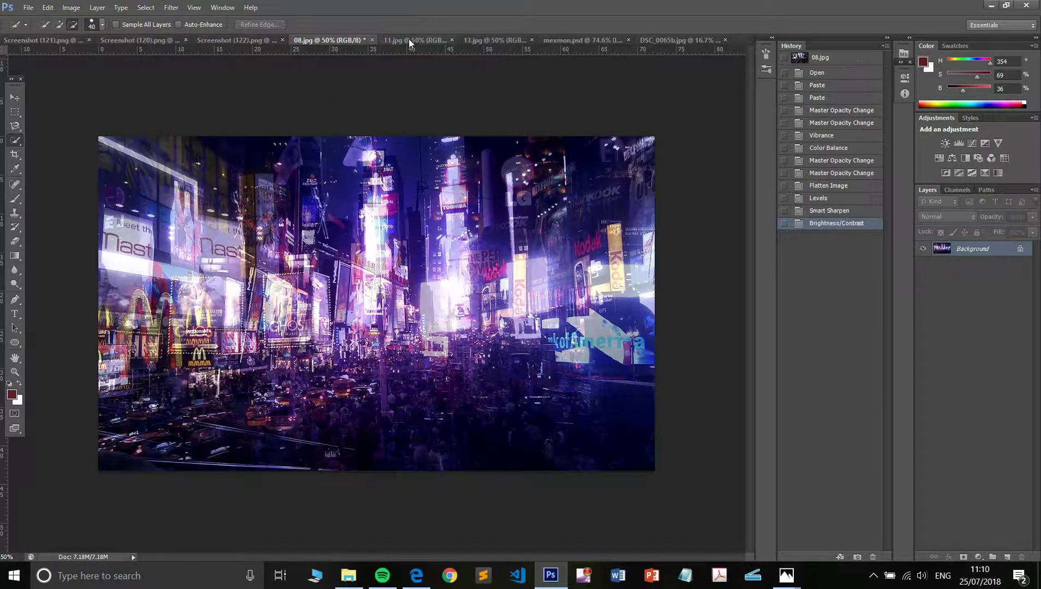
{"action": "left_click", "coordinate": [409, 39]}
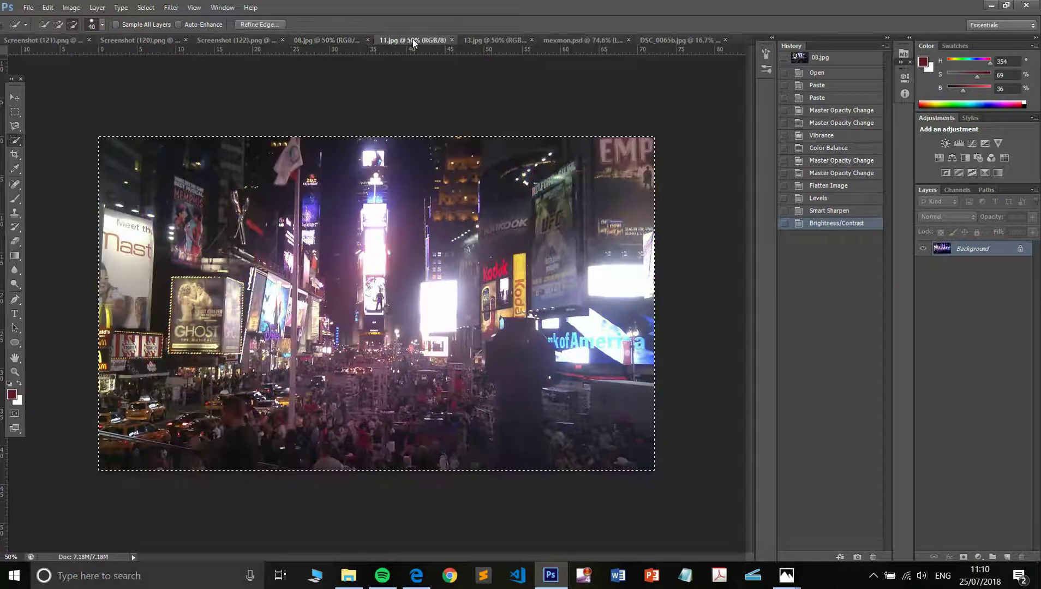
{"action": "left_click", "coordinate": [348, 39]}
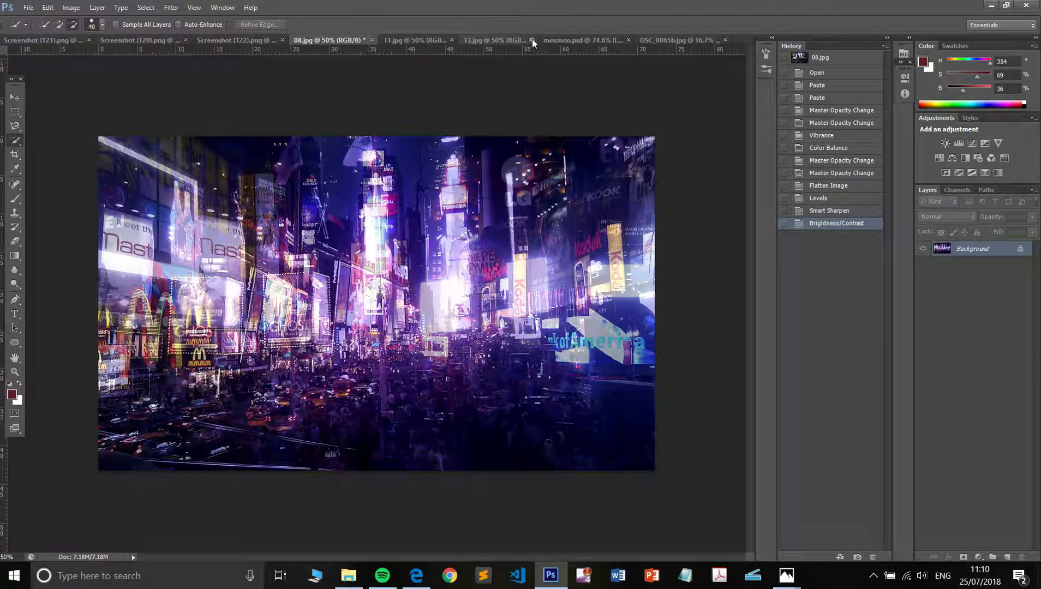
Step: In mexmon.psd, revert to the Select Inverse state, show Layers 1 and 2, and select Layer 2
{"action": "left_click", "coordinate": [574, 43]}
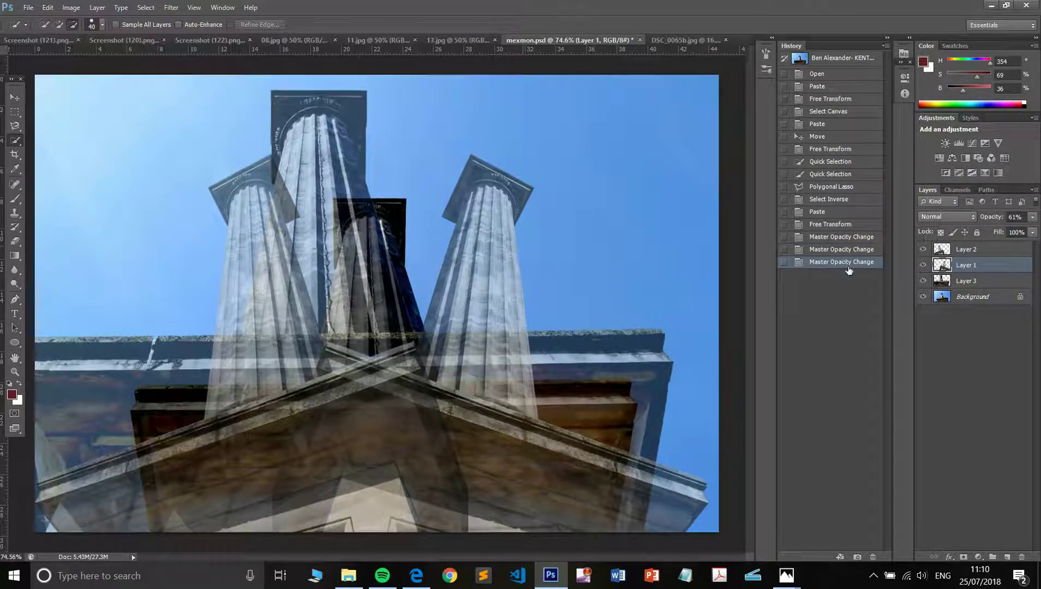
{"action": "left_click", "coordinate": [839, 199]}
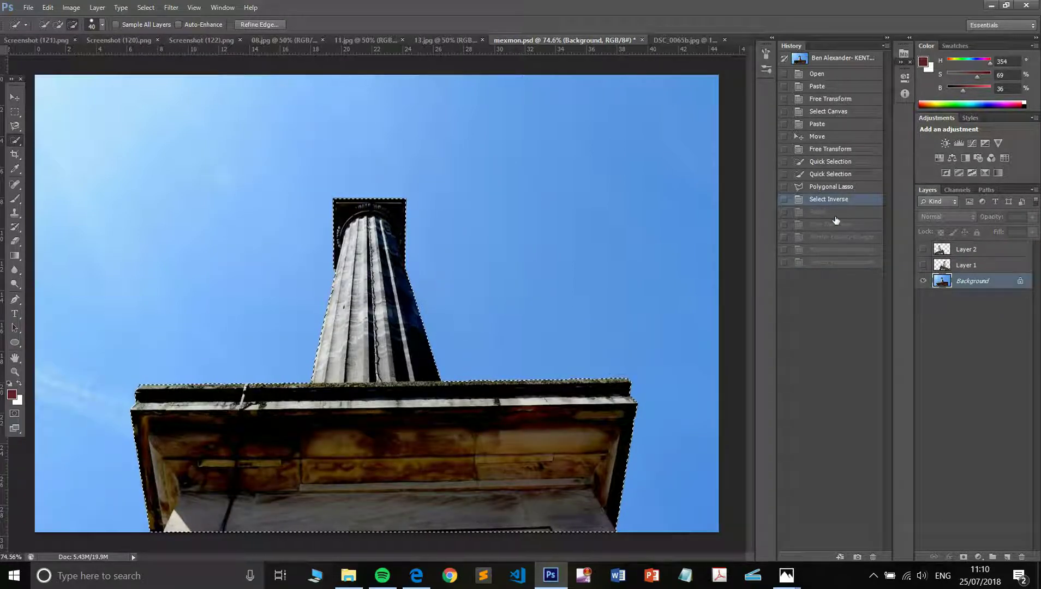
{"action": "left_click", "coordinate": [923, 265]}
{"action": "left_click", "coordinate": [923, 250]}
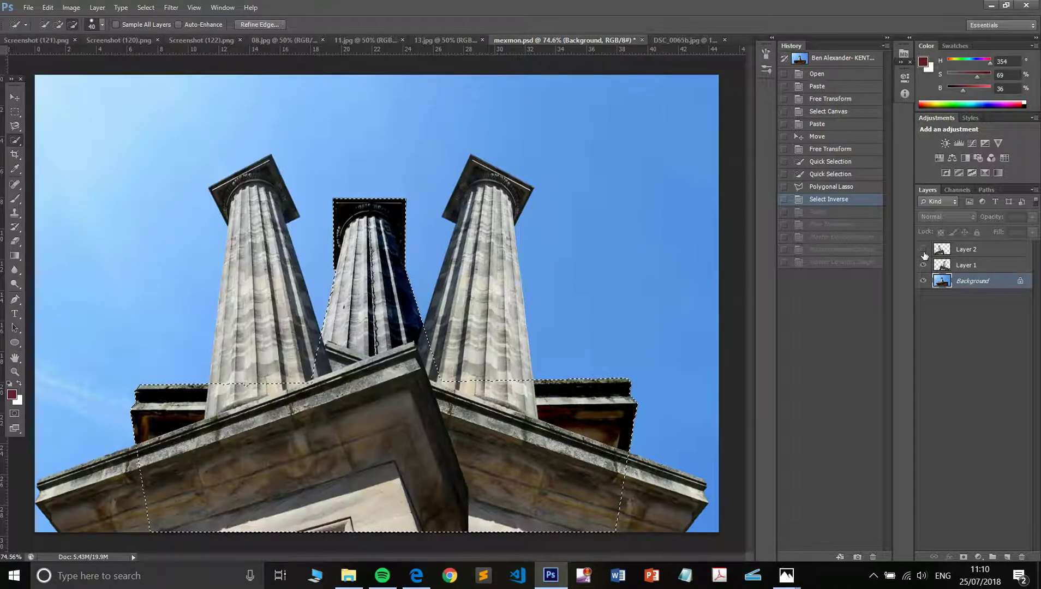
{"action": "left_click", "coordinate": [923, 249]}
{"action": "left_click", "coordinate": [922, 250]}
{"action": "left_click", "coordinate": [949, 250]}
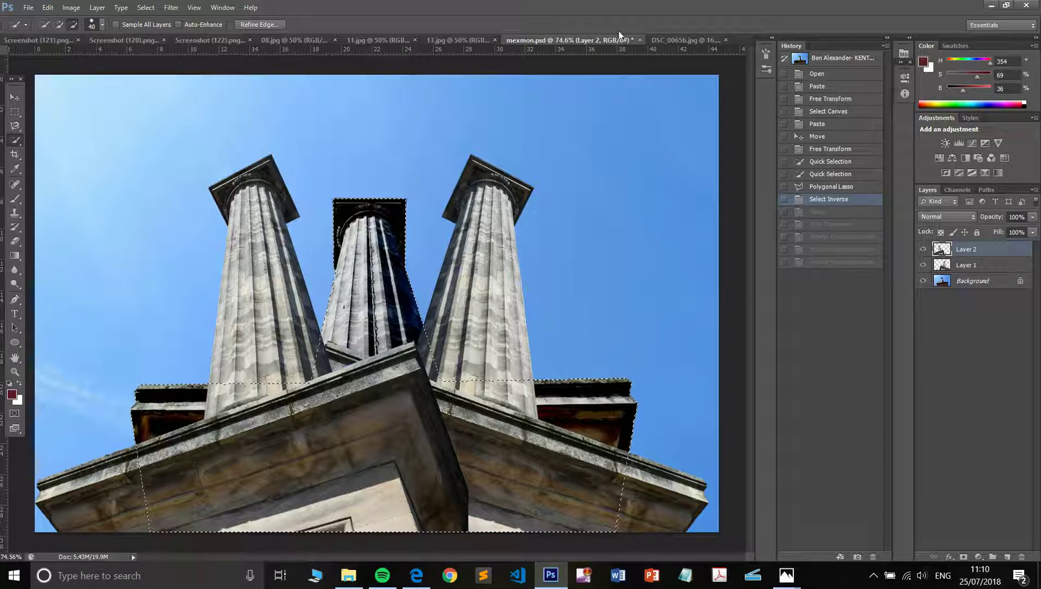
Step: In DSC_0065b.jpg, deselect, quick-select the whole sky in Add mode, and invert onto the column
{"action": "left_click", "coordinate": [694, 37]}
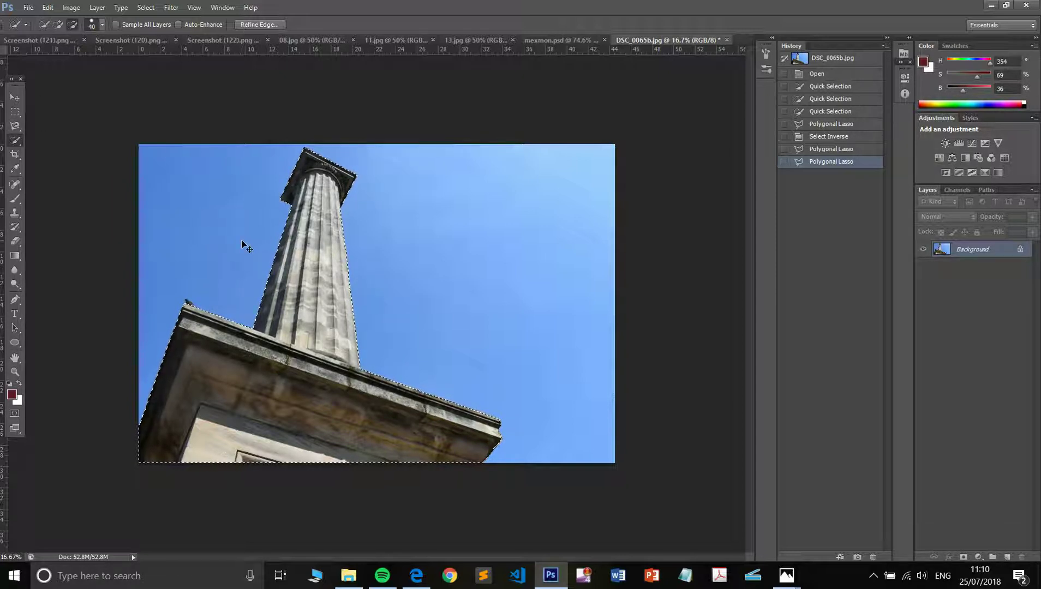
{"action": "key", "text": "ctrl+d"}
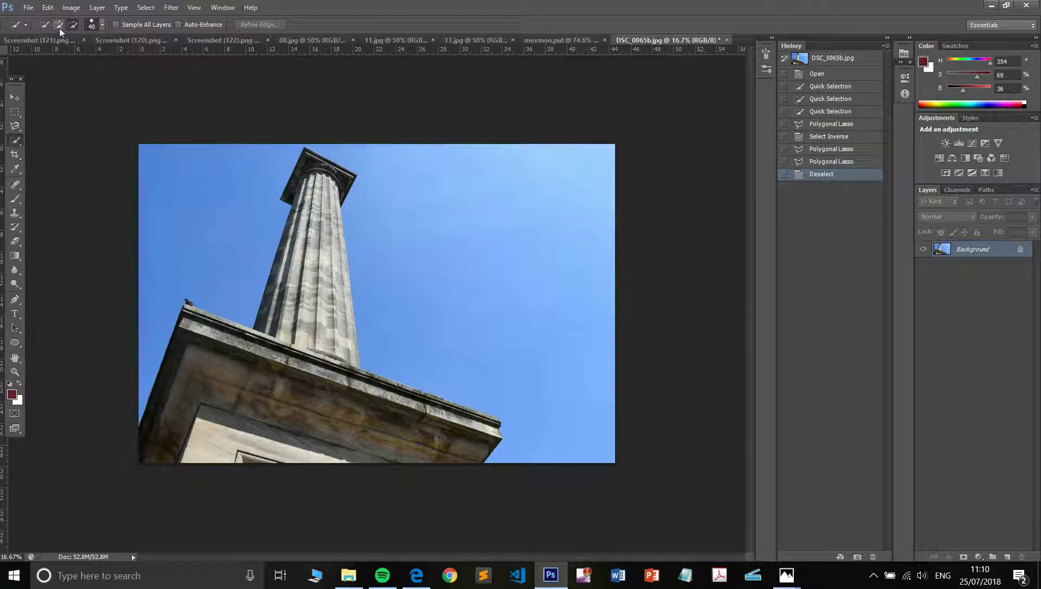
{"action": "left_click", "coordinate": [58, 25]}
{"action": "left_click_drag", "start_coordinate": [159, 291], "coordinate": [208, 211]}
{"action": "left_click_drag", "start_coordinate": [418, 199], "coordinate": [455, 162]}
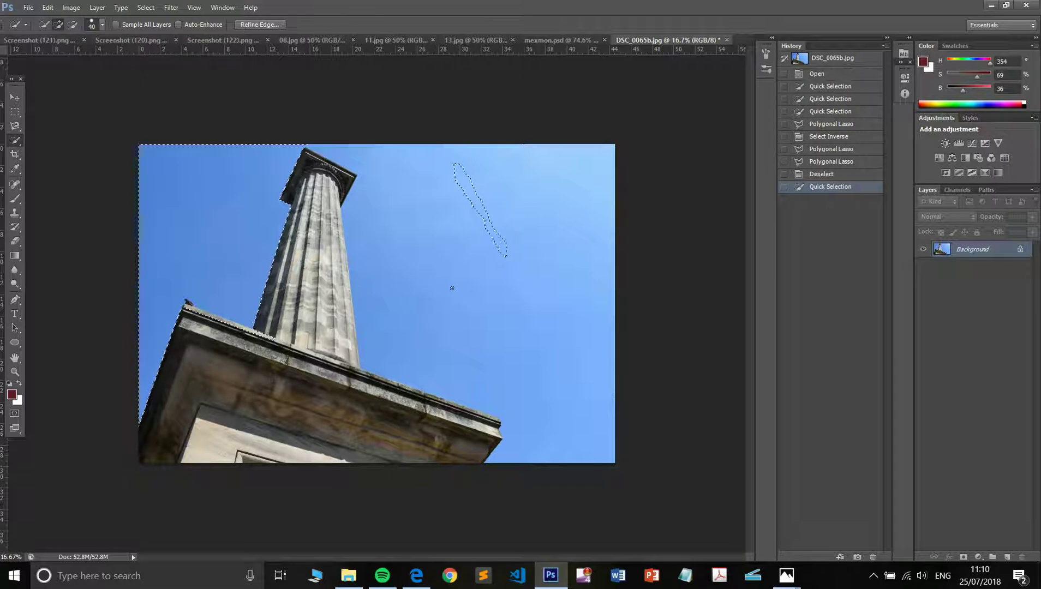
{"action": "left_click", "coordinate": [490, 273]}
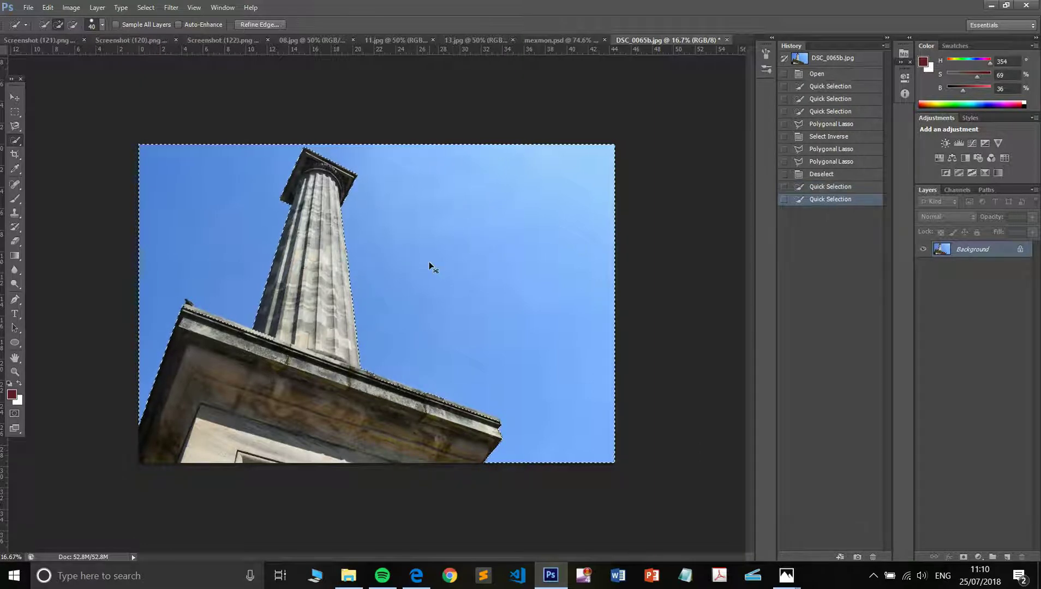
{"action": "left_click", "coordinate": [146, 7]}
{"action": "left_click", "coordinate": [168, 66]}
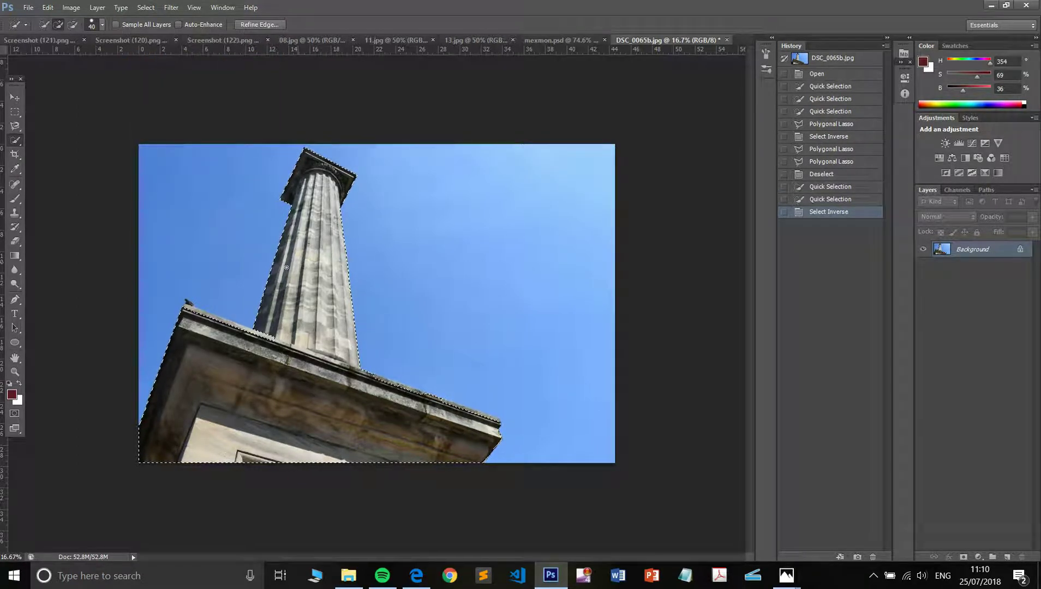
Step: In mexmon.psd, cancel Refine Edge, deselect the middle column, and undo a trial paste
{"action": "left_click", "coordinate": [556, 41]}
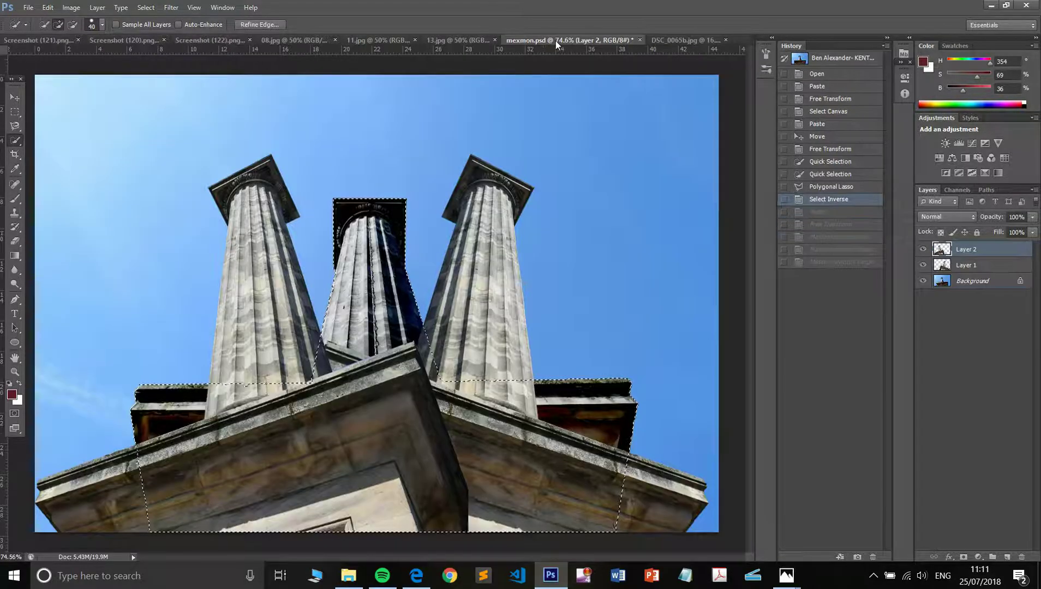
{"action": "left_click", "coordinate": [266, 24]}
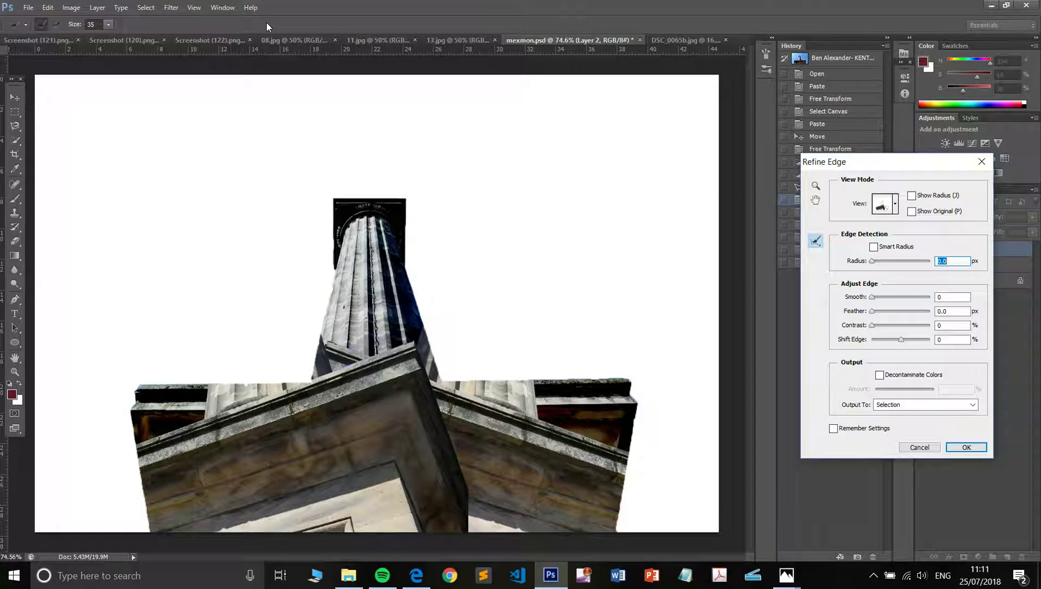
{"action": "key", "text": "Escape"}
{"action": "key", "text": "ctrl+d"}
{"action": "key", "text": "ctrl+v"}
{"action": "key", "text": "ctrl+z"}
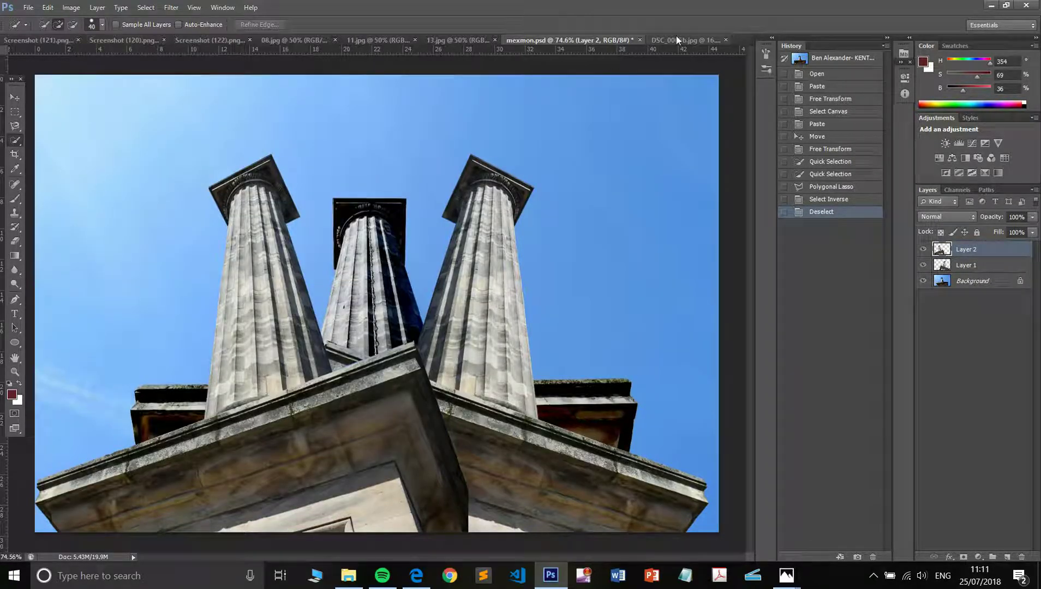
Step: In DSC_0065b.jpg, quick-select the sky on both sides of the column
{"action": "left_click", "coordinate": [676, 39]}
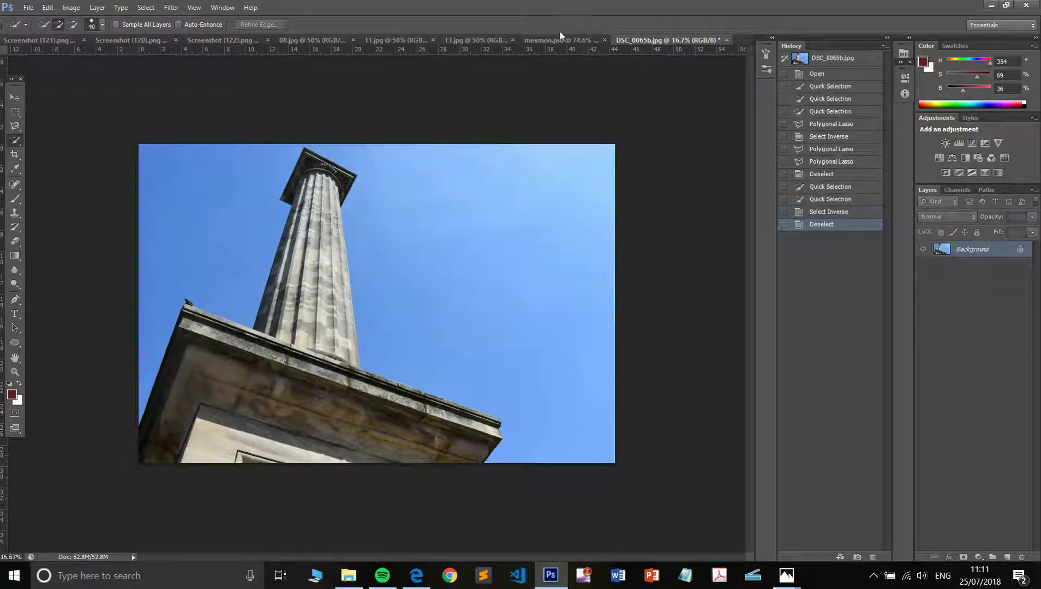
{"action": "left_click", "coordinate": [576, 41]}
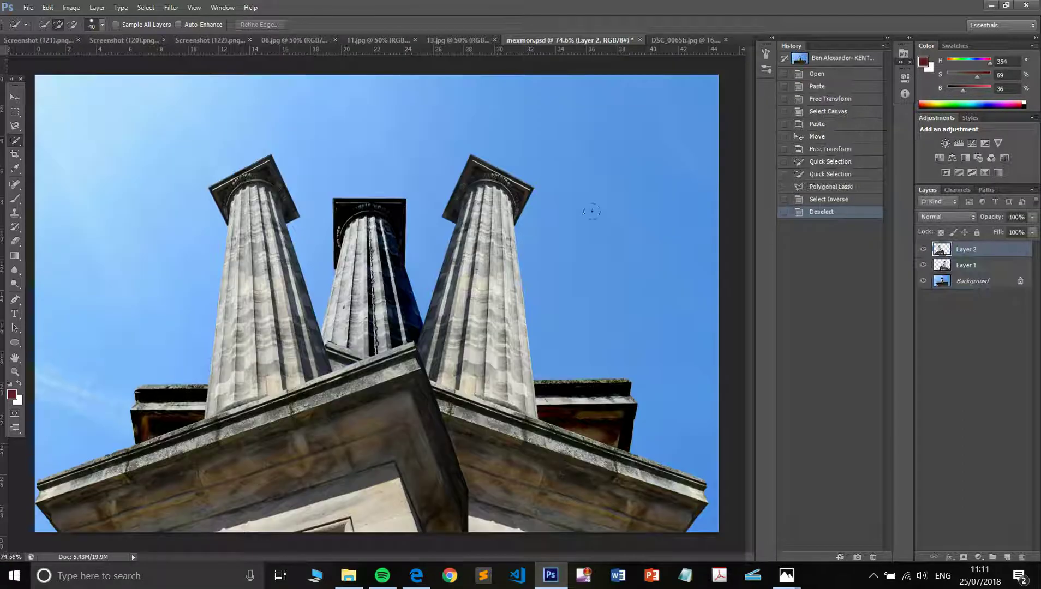
{"action": "left_click", "coordinate": [680, 39]}
{"action": "mouse_move", "coordinate": [200, 247]}
{"action": "left_mouse_down"}
{"action": "mouse_move", "coordinate": [232, 193]}
{"action": "mouse_move", "coordinate": [216, 151]}
{"action": "left_mouse_up"}
{"action": "mouse_move", "coordinate": [371, 187]}
{"action": "left_mouse_down"}
{"action": "mouse_move", "coordinate": [458, 235]}
{"action": "mouse_move", "coordinate": [507, 330]}
{"action": "mouse_move", "coordinate": [427, 320]}
{"action": "left_mouse_up"}
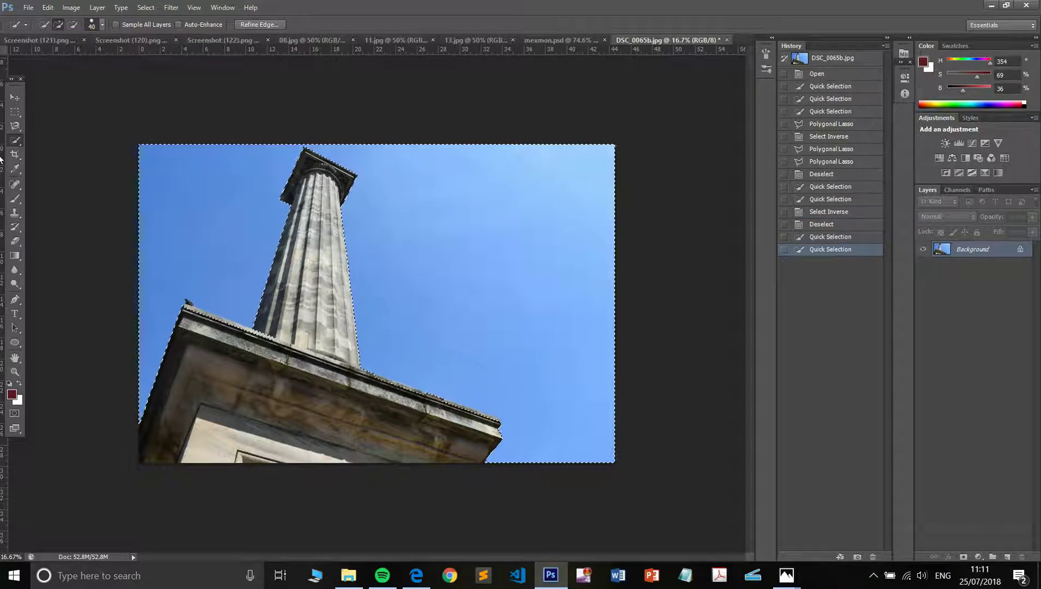
Step: Add the building corner with Polygonal Lasso, invert onto the column, and feather it via Refine Edge
{"action": "mouse_move", "coordinate": [17, 132]}
{"action": "left_mouse_down"}
{"action": "mouse_move", "coordinate": [43, 143]}
{"action": "mouse_move", "coordinate": [71, 135]}
{"action": "left_mouse_up"}
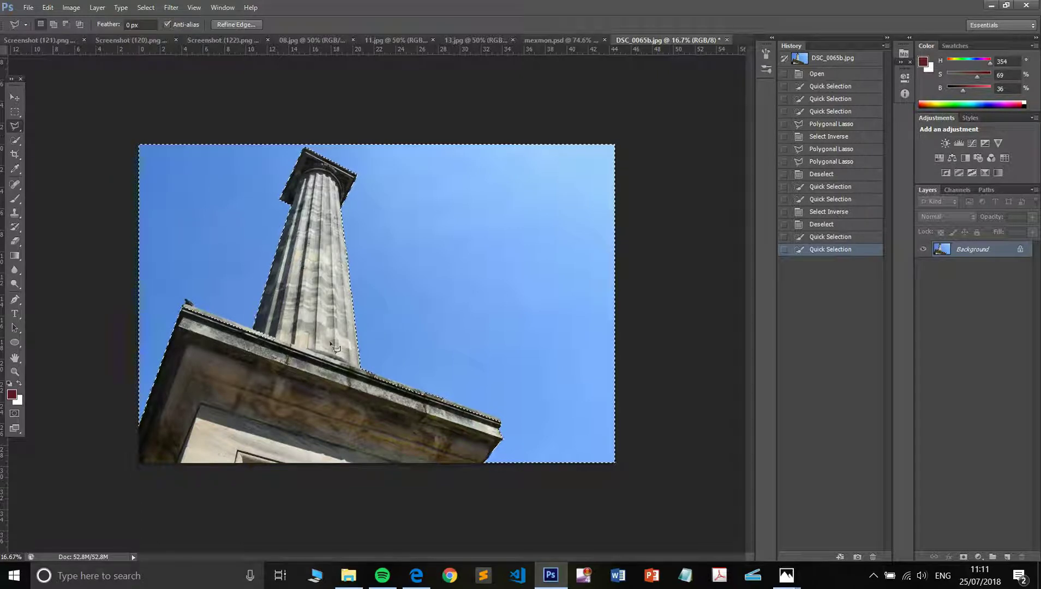
{"action": "left_click", "coordinate": [187, 304]}
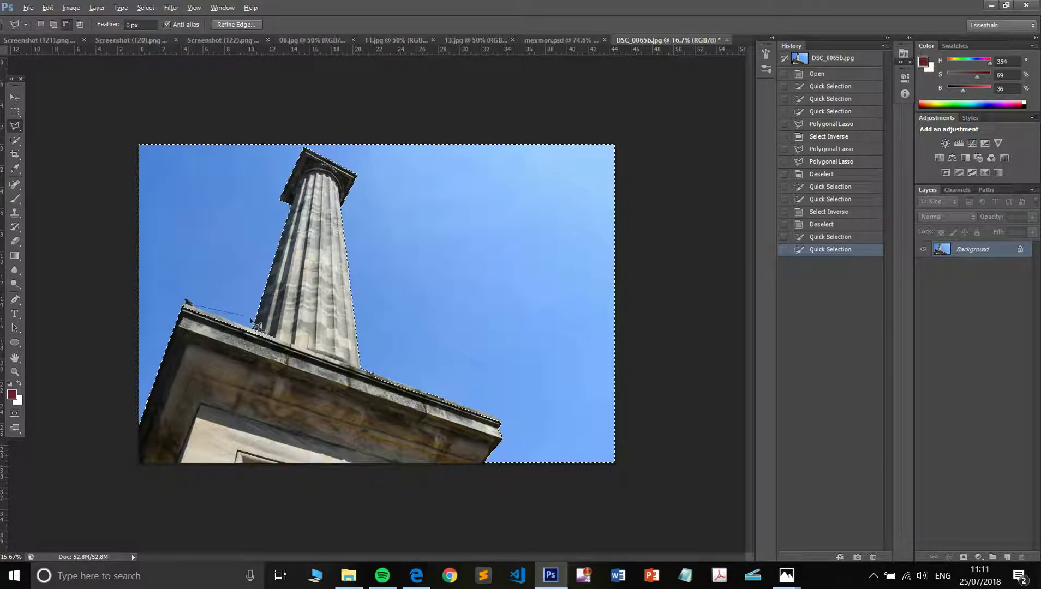
{"action": "left_click", "coordinate": [501, 426]}
{"action": "left_click", "coordinate": [187, 313]}
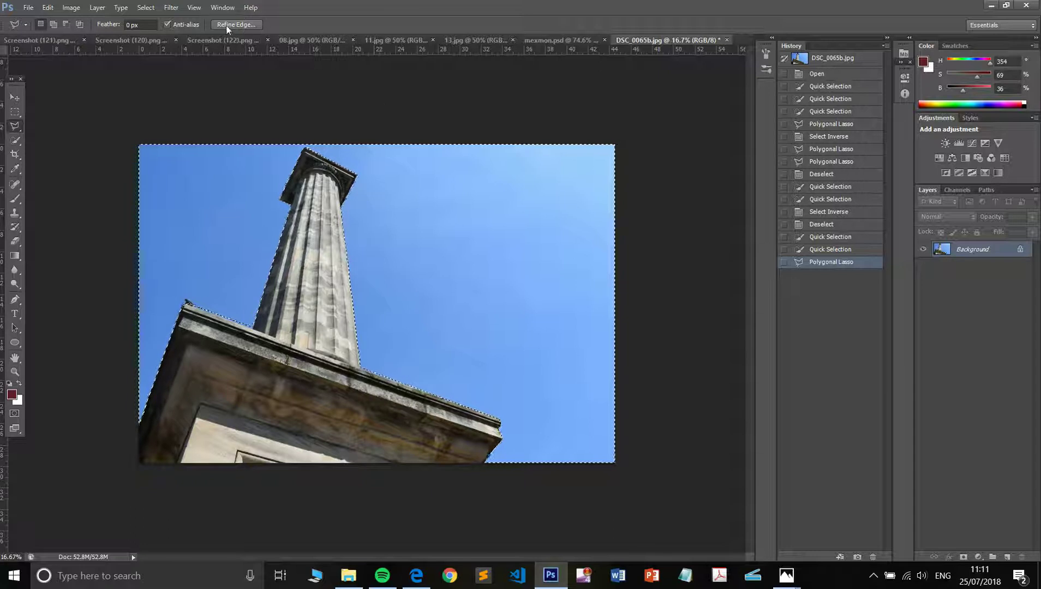
{"action": "key", "text": "ctrl+shift+i"}
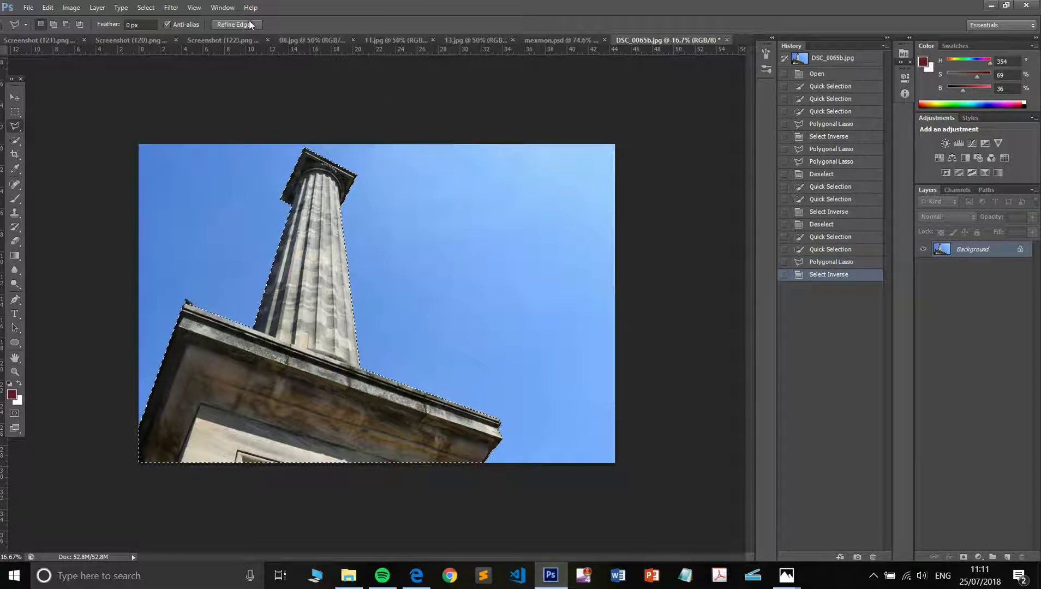
{"action": "left_click", "coordinate": [249, 23]}
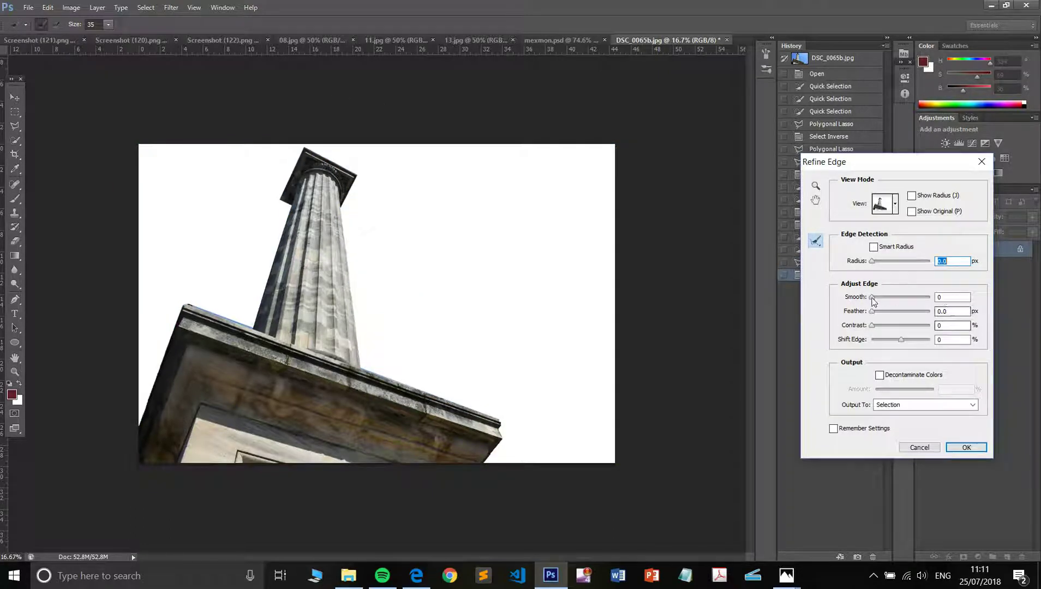
{"action": "left_click_drag", "start_coordinate": [879, 312], "coordinate": [884, 314]}
{"action": "left_click", "coordinate": [966, 447]}
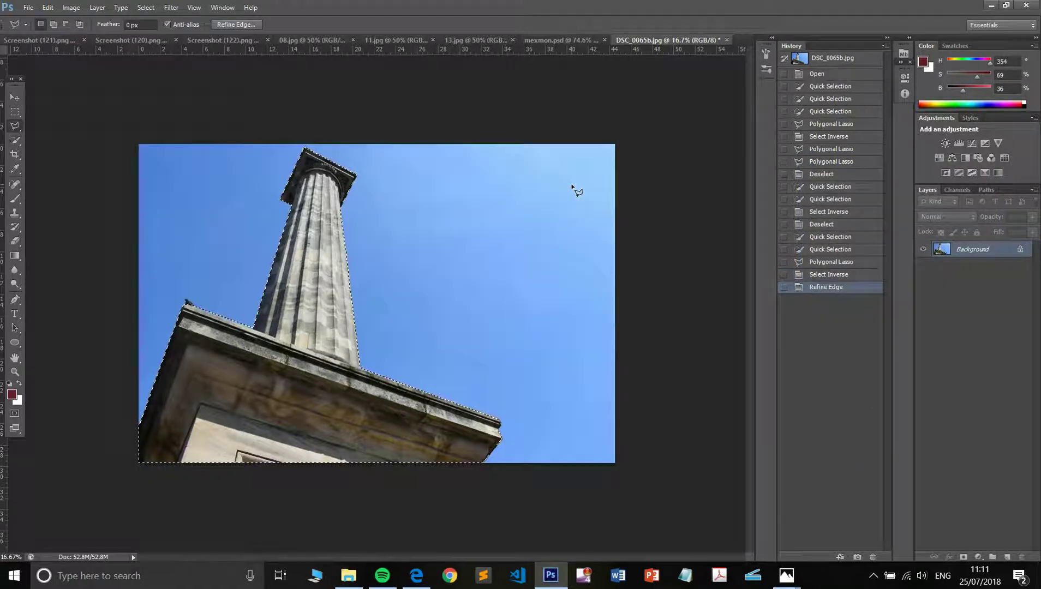
Step: Paste the column into mexmon.psd as Layer 3, shrink it, and set its opacity to 58%
{"action": "left_click", "coordinate": [570, 41]}
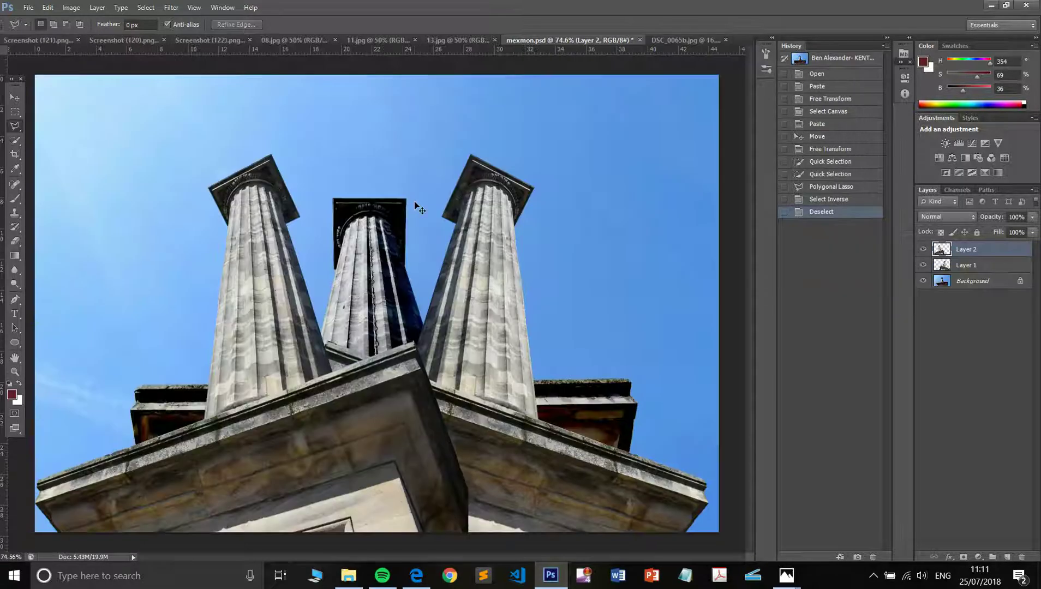
{"action": "key", "text": "ctrl+v"}
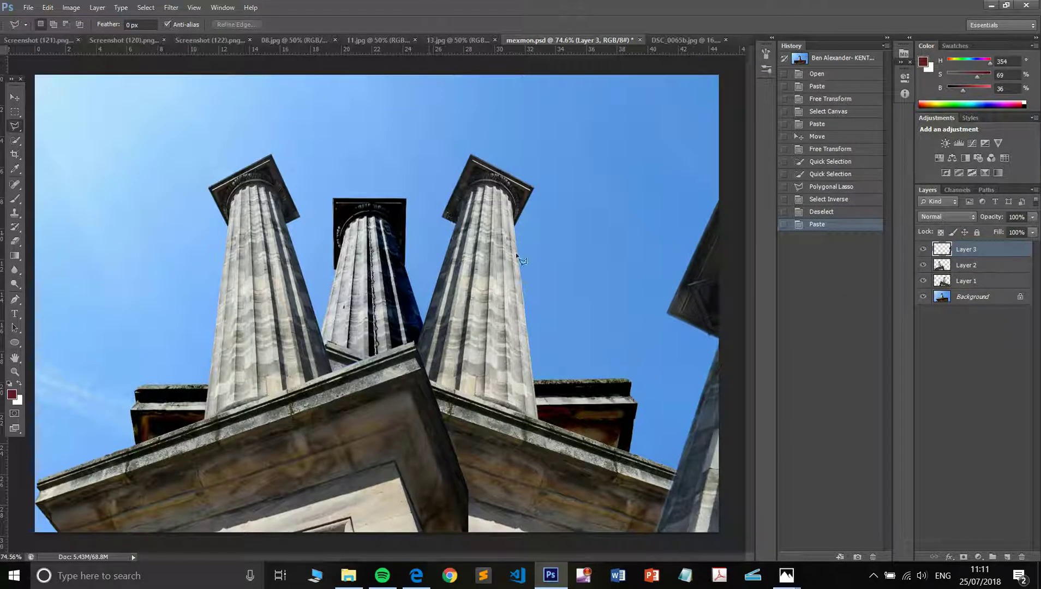
{"action": "key", "text": "ctrl+t"}
{"action": "key", "text": "ctrl+0"}
{"action": "left_click_drag", "start_coordinate": [633, 539], "coordinate": [427, 331]}
{"action": "key", "text": "l"}
{"action": "key", "text": "ctrl+0"}
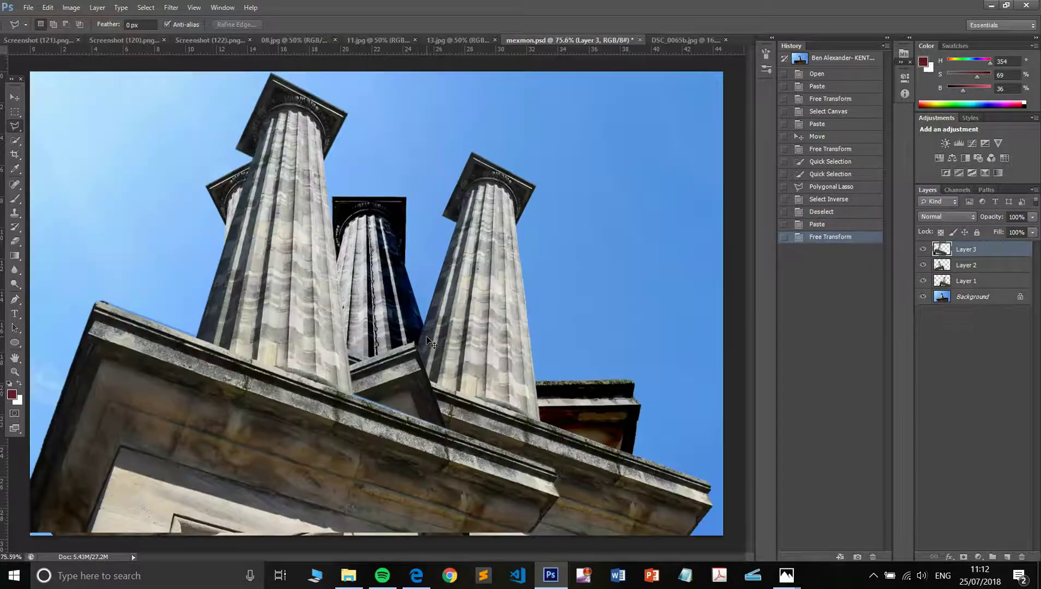
{"action": "left_click", "coordinate": [1033, 217]}
{"action": "left_click", "coordinate": [999, 229]}
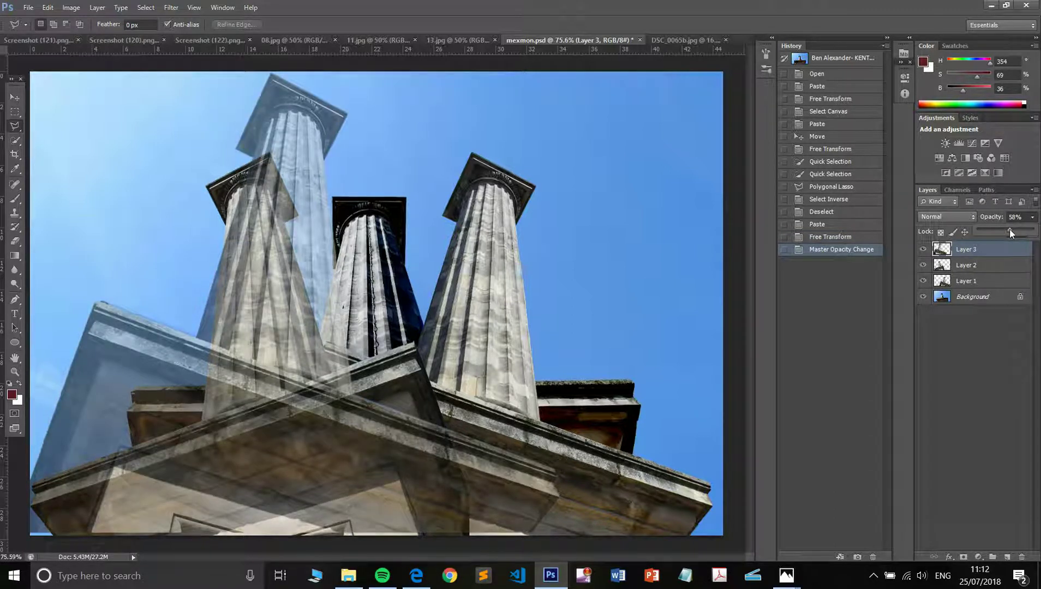
Step: Select the Background layer and hide Layers 1, 2 and 3
{"action": "left_click", "coordinate": [965, 298]}
{"action": "left_click", "coordinate": [963, 296]}
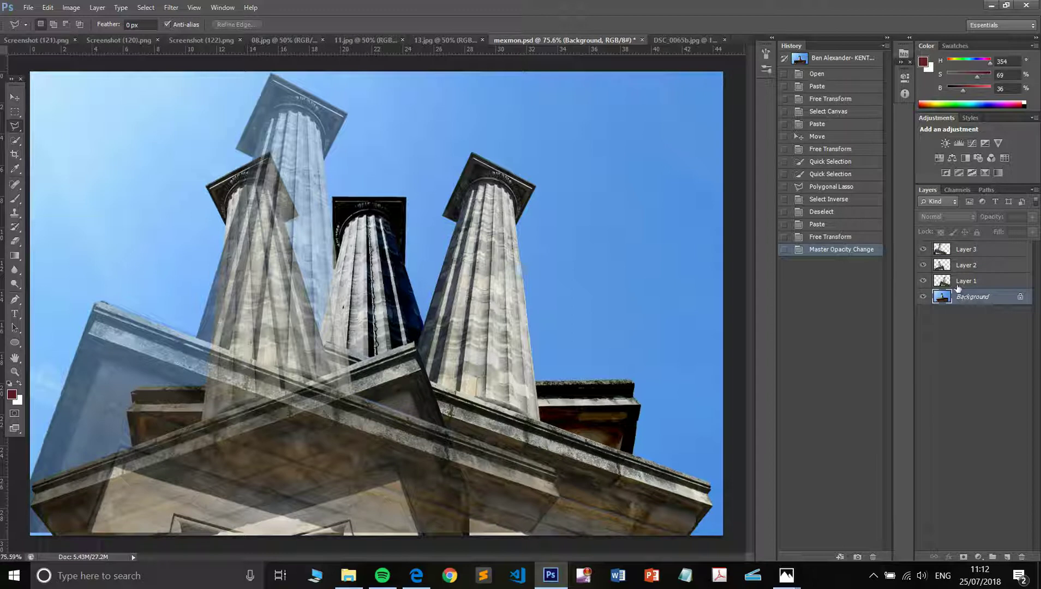
{"action": "left_click", "coordinate": [923, 281]}
{"action": "left_click", "coordinate": [924, 266]}
{"action": "left_click", "coordinate": [922, 250]}
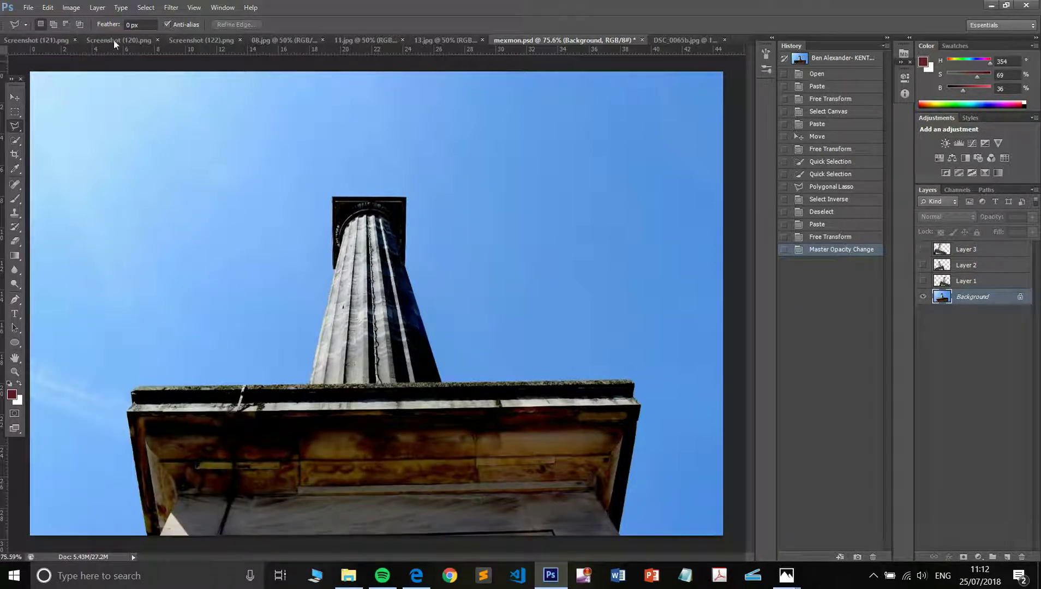
Step: Select the sky around the Background column with Quick Selection, adding the platform via Polygonal Lasso
{"action": "left_click", "coordinate": [15, 141]}
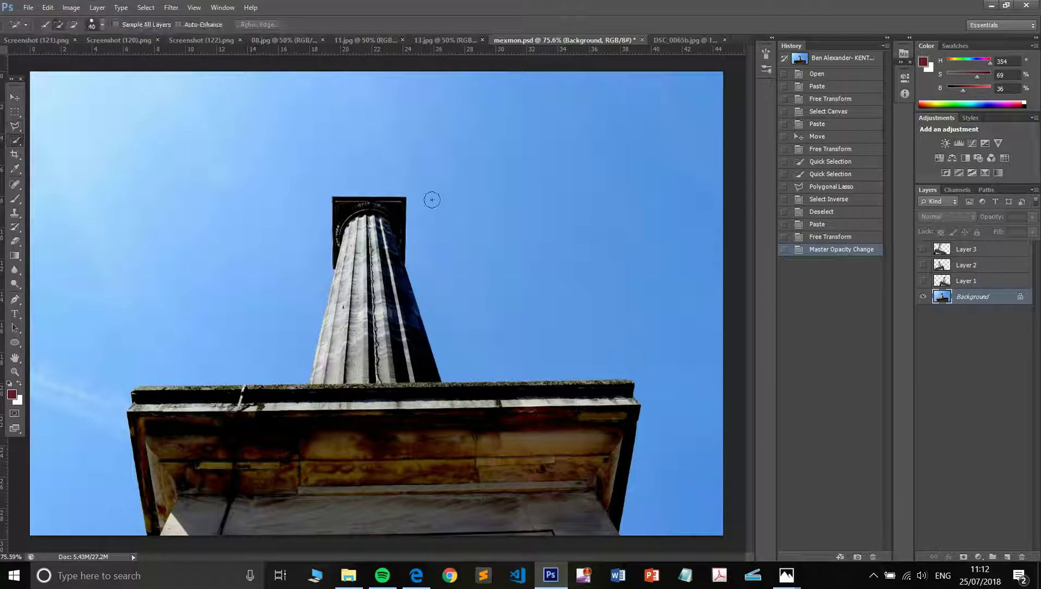
{"action": "mouse_move", "coordinate": [347, 215]}
{"action": "left_mouse_down"}
{"action": "mouse_move", "coordinate": [358, 356]}
{"action": "mouse_move", "coordinate": [351, 328]}
{"action": "left_mouse_up"}
{"action": "key", "text": "ctrl+z"}
{"action": "mouse_move", "coordinate": [100, 329]}
{"action": "left_mouse_down"}
{"action": "mouse_move", "coordinate": [82, 444]}
{"action": "mouse_move", "coordinate": [128, 277]}
{"action": "mouse_move", "coordinate": [198, 249]}
{"action": "mouse_move", "coordinate": [295, 98]}
{"action": "mouse_move", "coordinate": [433, 97]}
{"action": "mouse_move", "coordinate": [557, 176]}
{"action": "mouse_move", "coordinate": [579, 207]}
{"action": "mouse_move", "coordinate": [102, 227]}
{"action": "left_mouse_up"}
{"action": "left_click", "coordinate": [15, 127]}
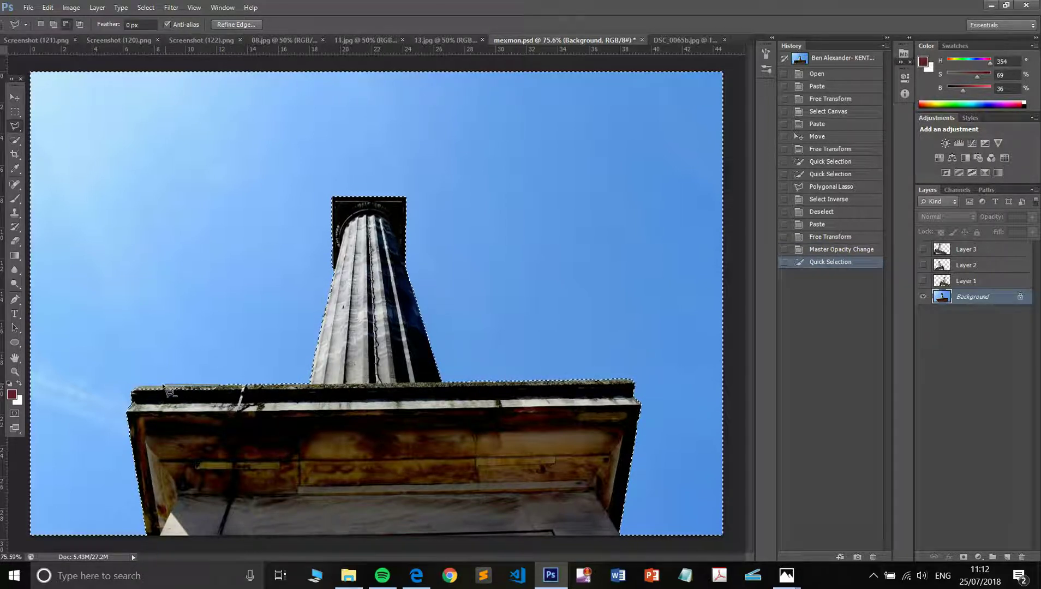
{"action": "left_click", "coordinate": [136, 391]}
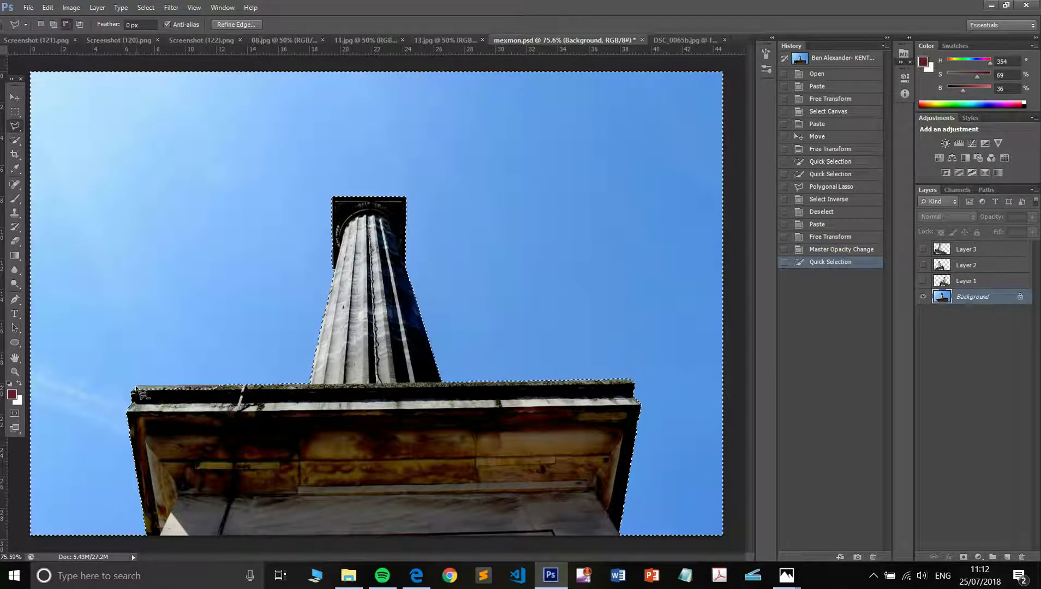
{"action": "double_click", "coordinate": [256, 401]}
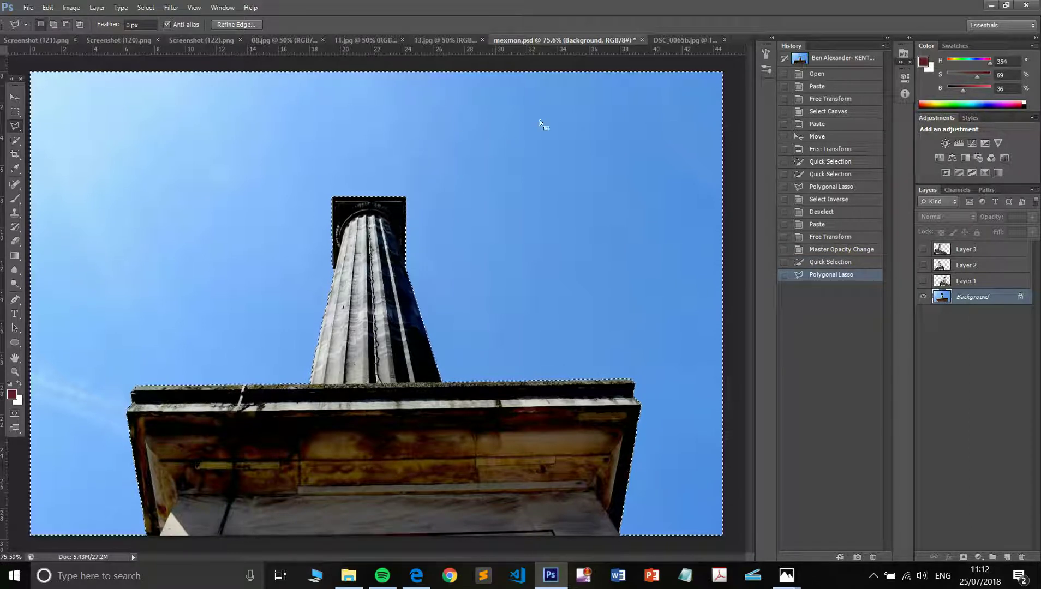
Step: Dismiss Refine Edge twice unchanged and paste the column as new Layer 4
{"action": "left_click", "coordinate": [236, 25]}
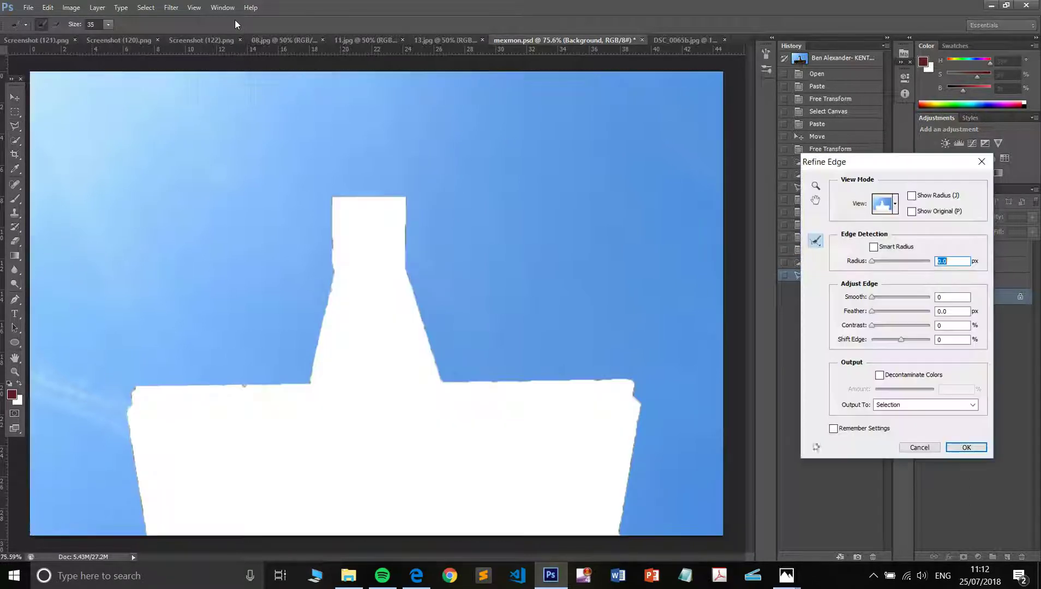
{"action": "key", "text": "Escape"}
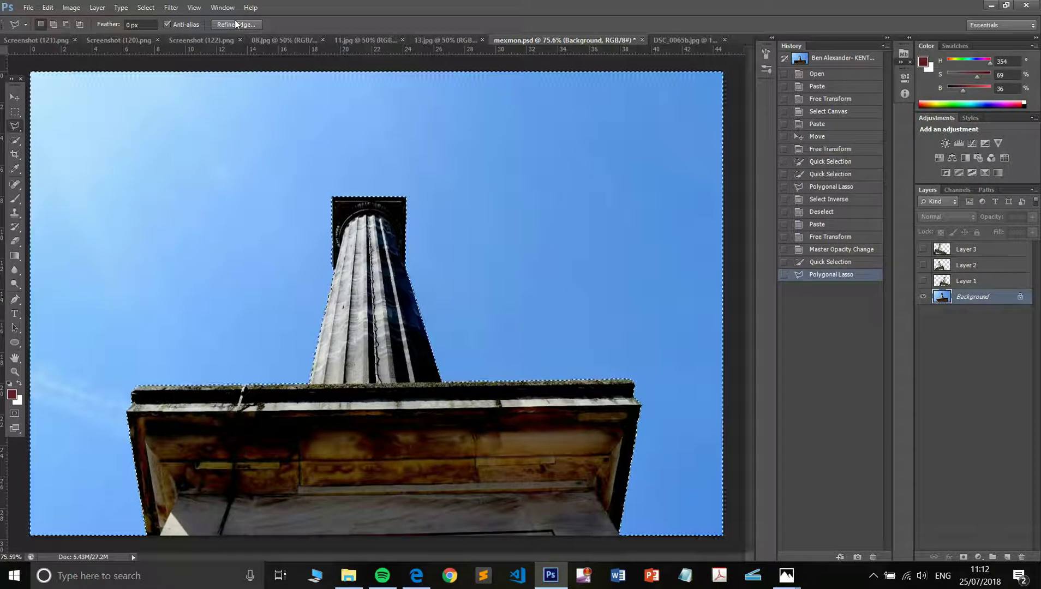
{"action": "left_click", "coordinate": [222, 25]}
{"action": "key", "text": "Escape"}
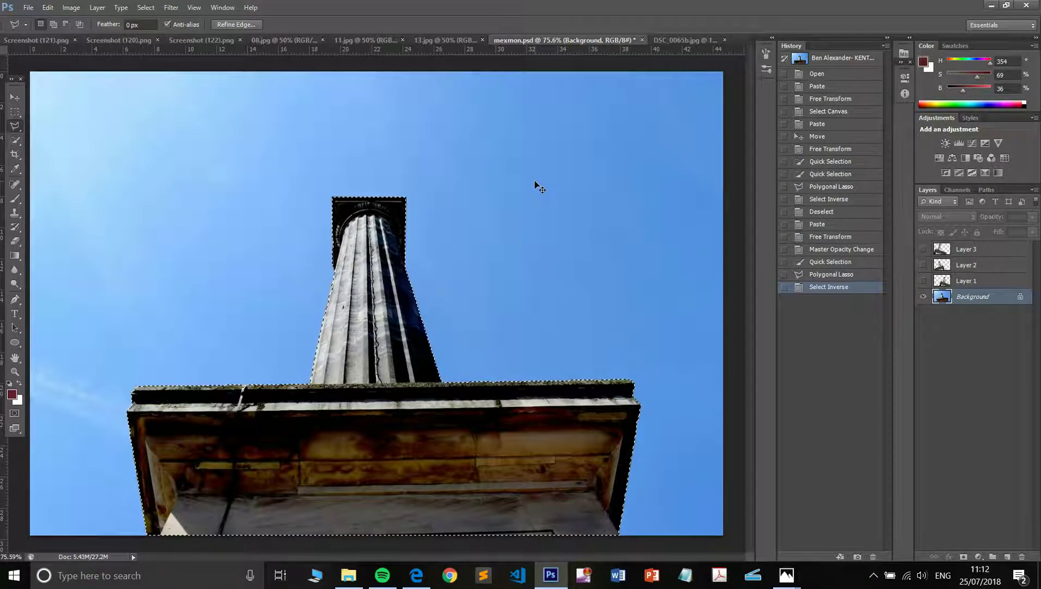
{"action": "key", "text": "ctrl+v"}
Step: Move the Layer 4 column left and scale it to about 130% with Free Transform
{"action": "key", "text": "ctrl+t"}
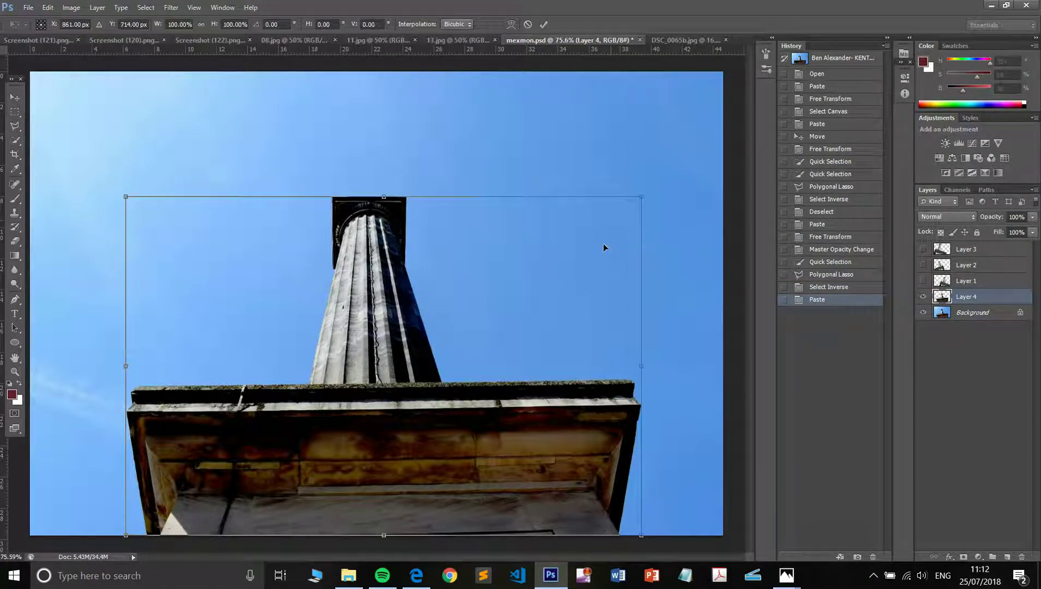
{"action": "left_click_drag", "start_coordinate": [567, 286], "coordinate": [461, 288]}
{"action": "left_click_drag", "start_coordinate": [536, 199], "coordinate": [693, 96]}
{"action": "left_click_drag", "start_coordinate": [621, 181], "coordinate": [567, 187]}
{"action": "key", "text": "Return"}
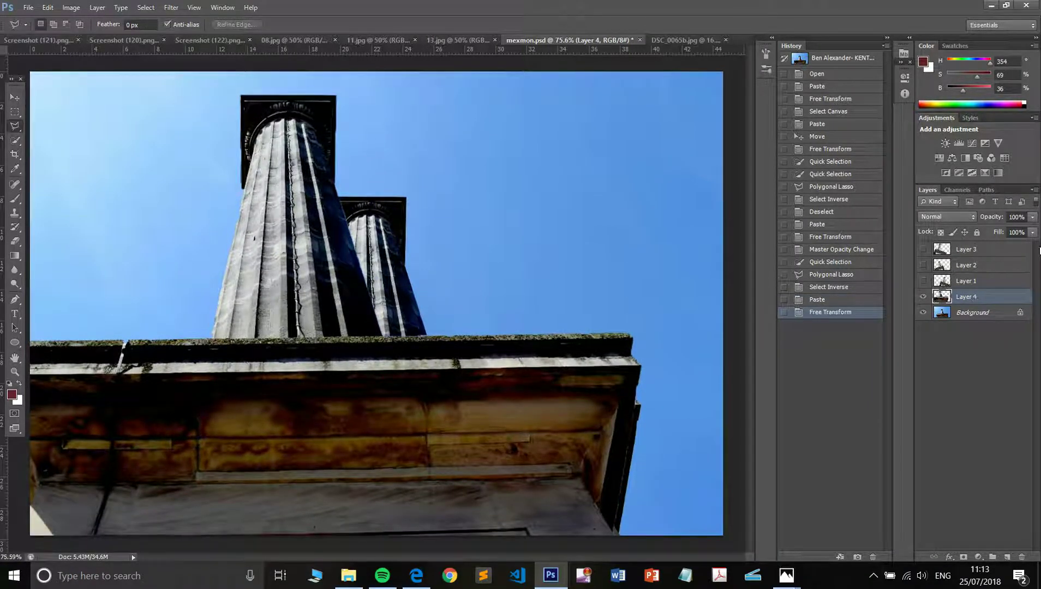
Step: Set Layer 4 to 67% opacity and make Layers 1, 2 and 3 visible again
{"action": "left_click", "coordinate": [1033, 218]}
{"action": "left_click", "coordinate": [1014, 229]}
{"action": "left_click", "coordinate": [923, 281]}
{"action": "left_click", "coordinate": [922, 267]}
{"action": "left_click", "coordinate": [922, 251]}
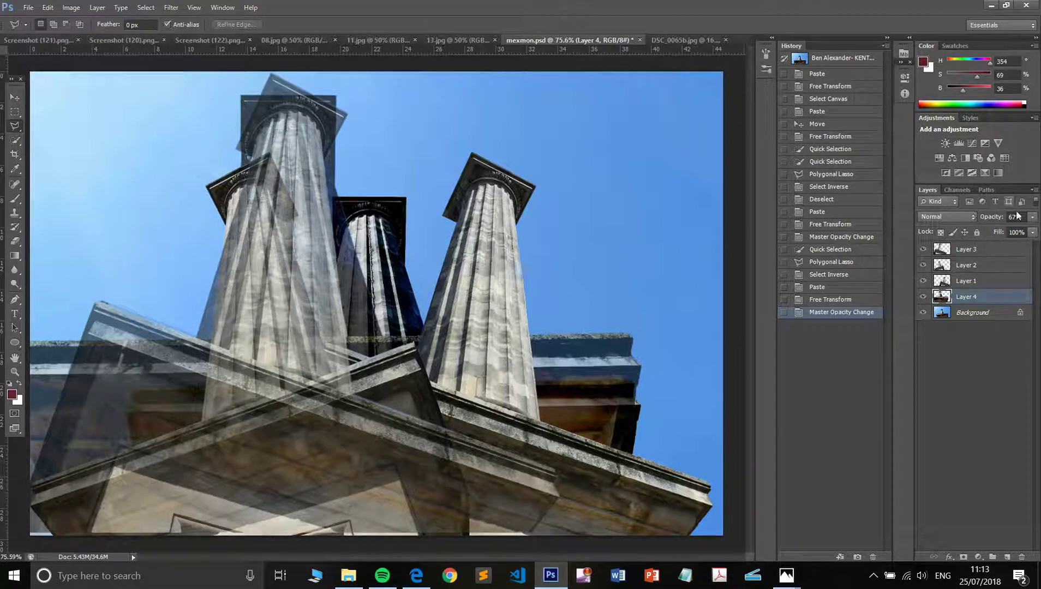
Step: Lower Layer 2 to 43% opacity and Layer 1 to 54% opacity
{"action": "left_click", "coordinate": [1003, 252]}
{"action": "left_click", "coordinate": [1010, 268]}
{"action": "left_click", "coordinate": [1031, 217]}
{"action": "left_click", "coordinate": [1001, 230]}
{"action": "left_click", "coordinate": [1015, 283]}
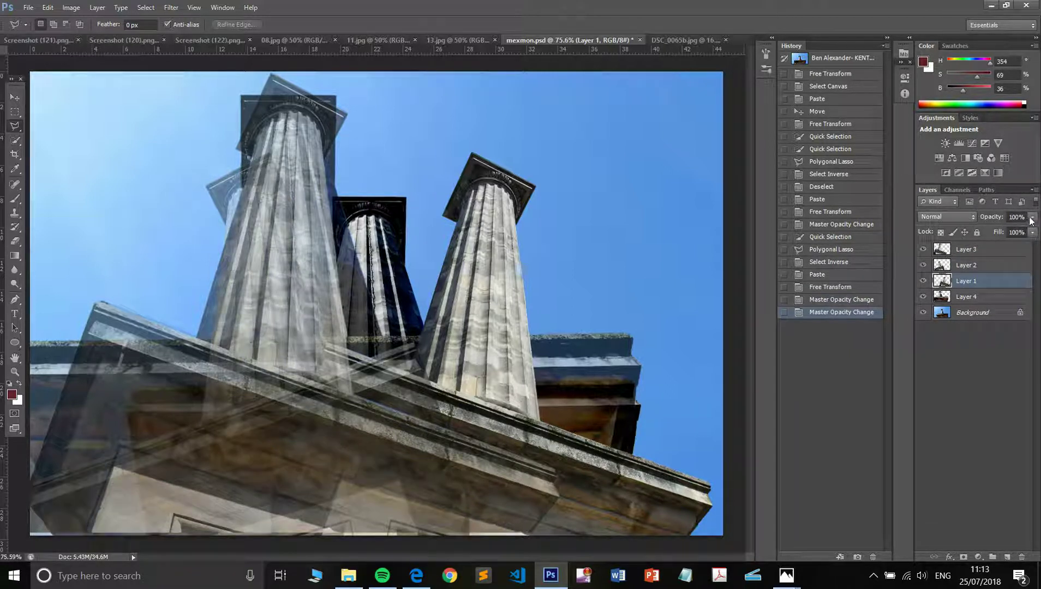
{"action": "left_click", "coordinate": [1031, 217]}
{"action": "left_click", "coordinate": [1007, 230]}
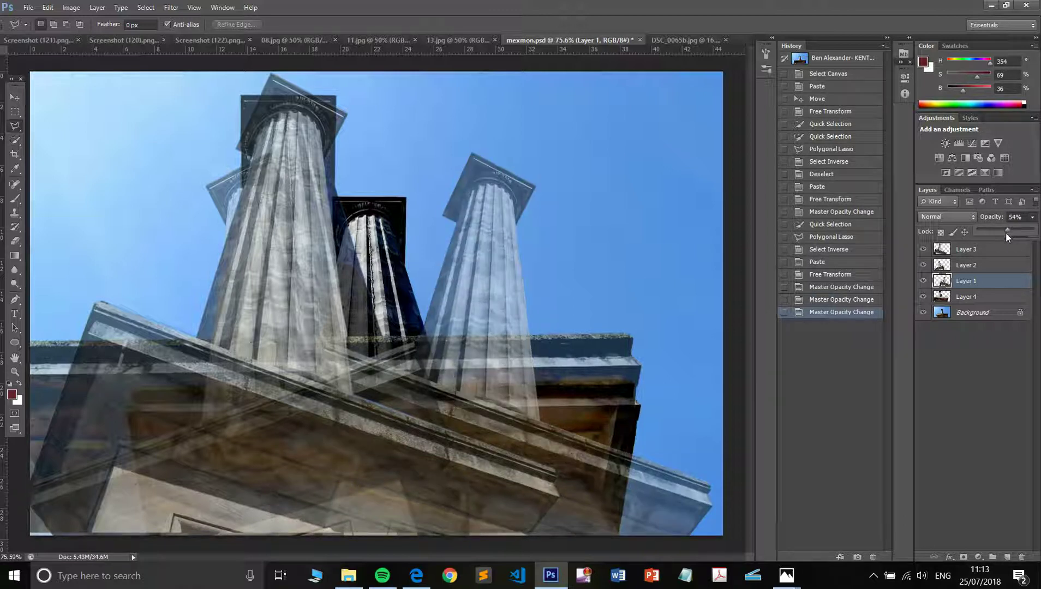
Step: Raise Layer 4 to 78% and Layer 1 to 73%, then nudge Layer 1's column down-right
{"action": "left_click", "coordinate": [986, 297]}
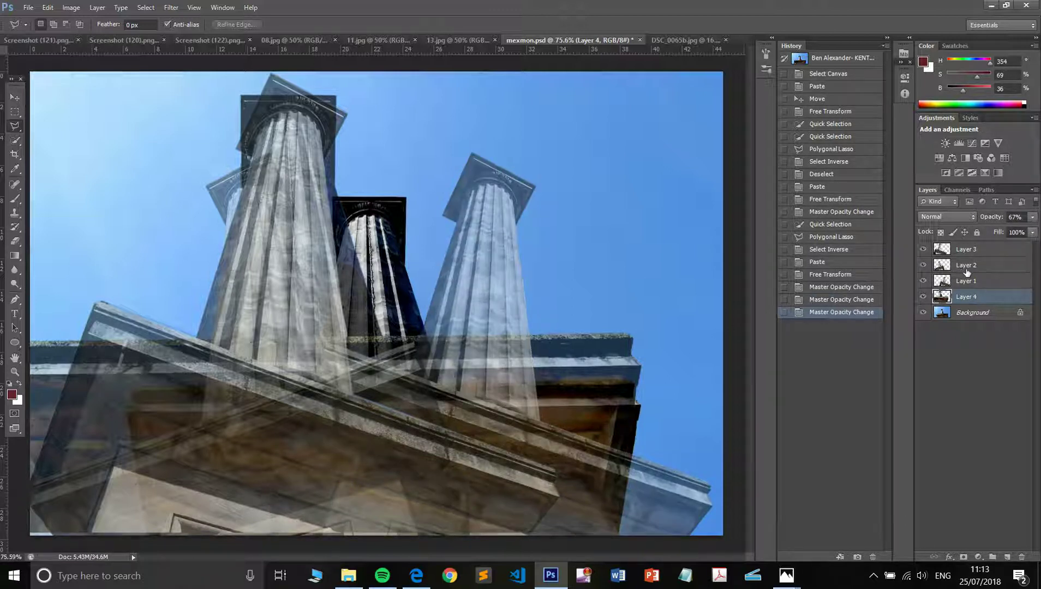
{"action": "left_click", "coordinate": [1033, 217]}
{"action": "left_click_drag", "start_coordinate": [1024, 232], "coordinate": [1024, 232]}
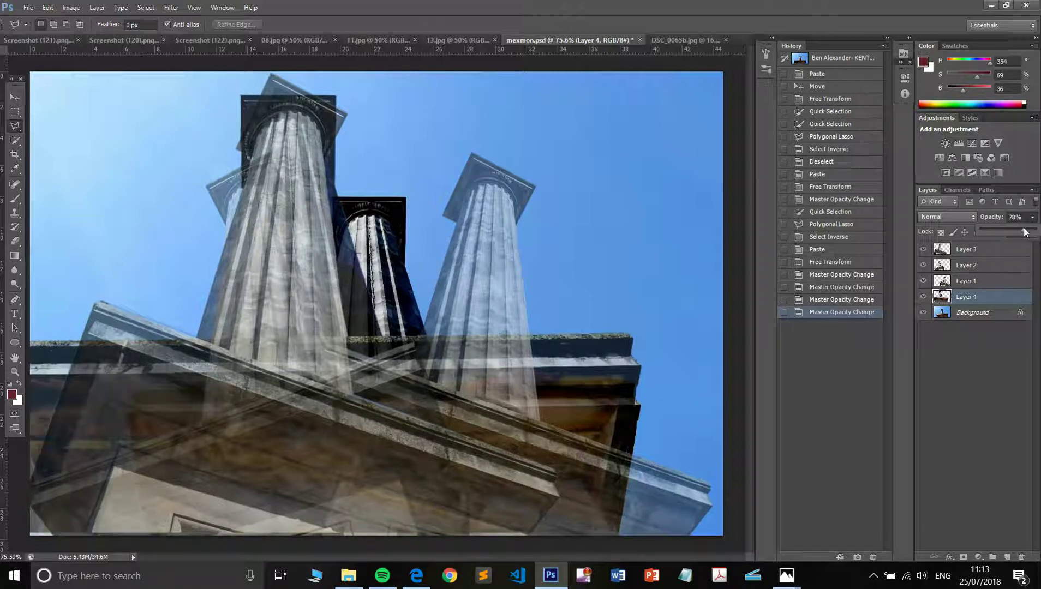
{"action": "left_click", "coordinate": [974, 285]}
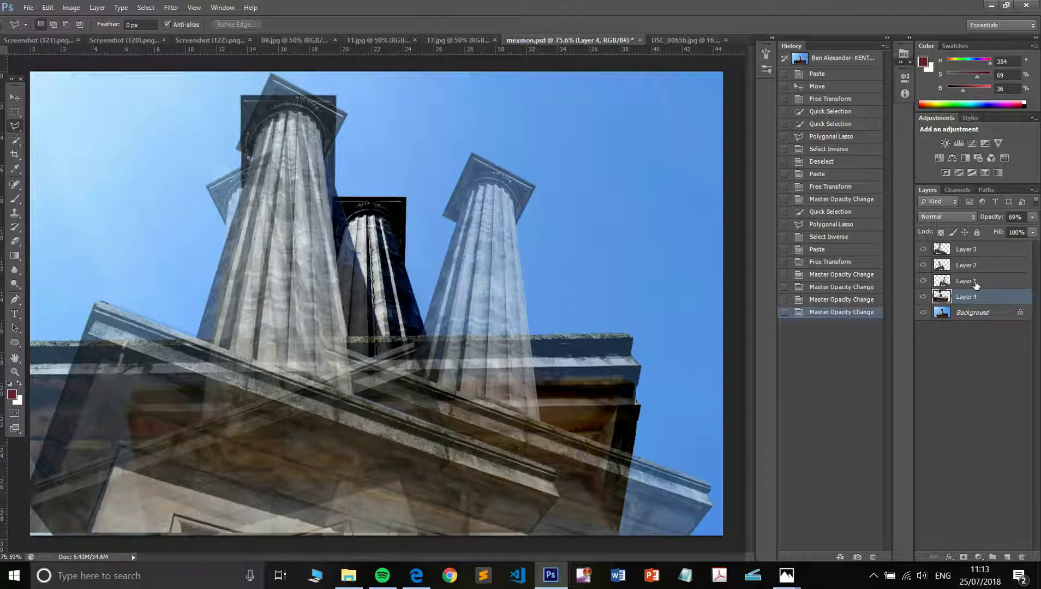
{"action": "left_click", "coordinate": [1035, 217]}
{"action": "left_click", "coordinate": [1020, 229]}
{"action": "key", "text": "v"}
{"action": "mouse_move", "coordinate": [532, 313]}
{"action": "left_mouse_down"}
{"action": "mouse_move", "coordinate": [415, 310]}
{"action": "mouse_move", "coordinate": [491, 286]}
{"action": "mouse_move", "coordinate": [518, 287]}
{"action": "mouse_move", "coordinate": [535, 309]}
{"action": "left_mouse_up"}
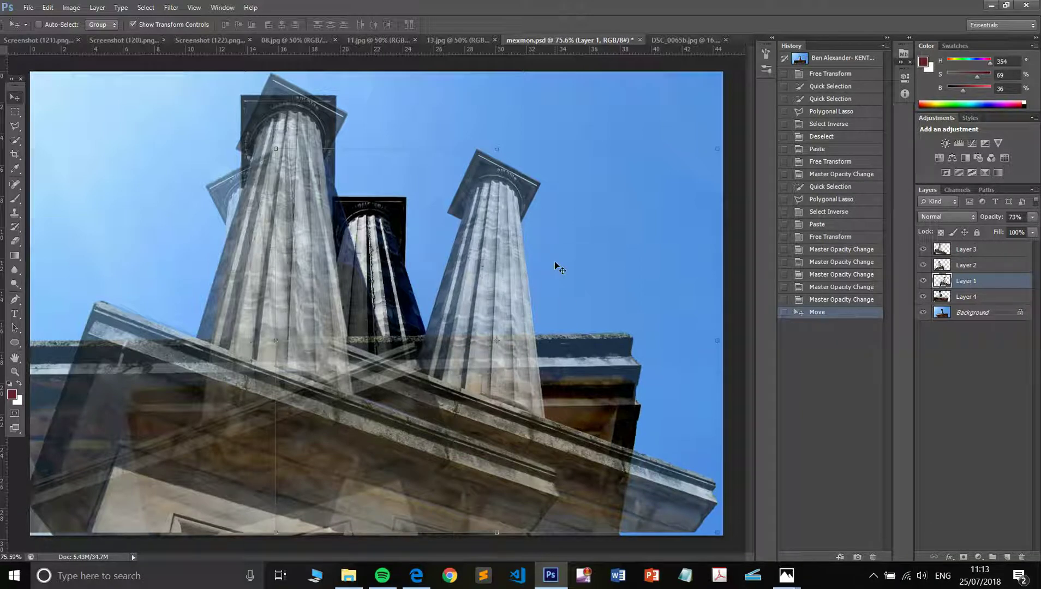
Step: Apply Levels to Layer 1 with white input 187 and black input 60
{"action": "key", "text": "ctrl+l"}
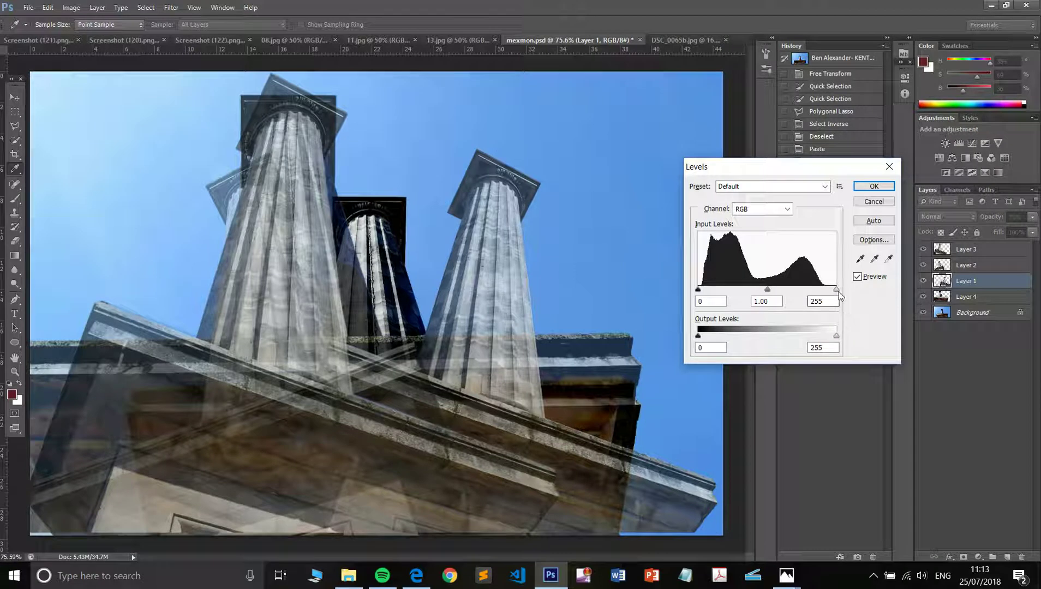
{"action": "left_click_drag", "start_coordinate": [839, 293], "coordinate": [799, 297]}
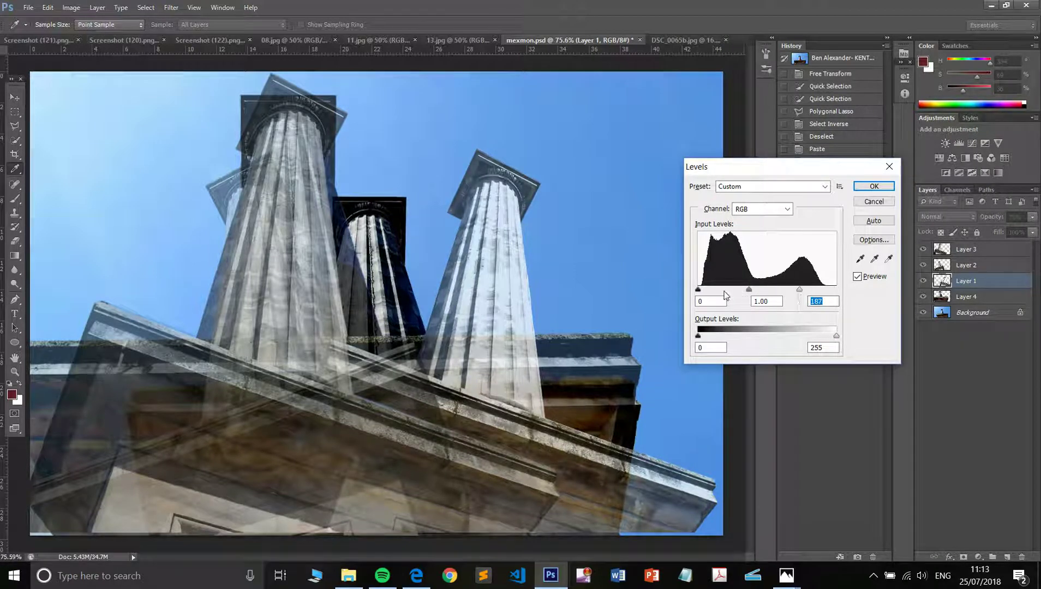
{"action": "left_click_drag", "start_coordinate": [701, 293], "coordinate": [738, 291]}
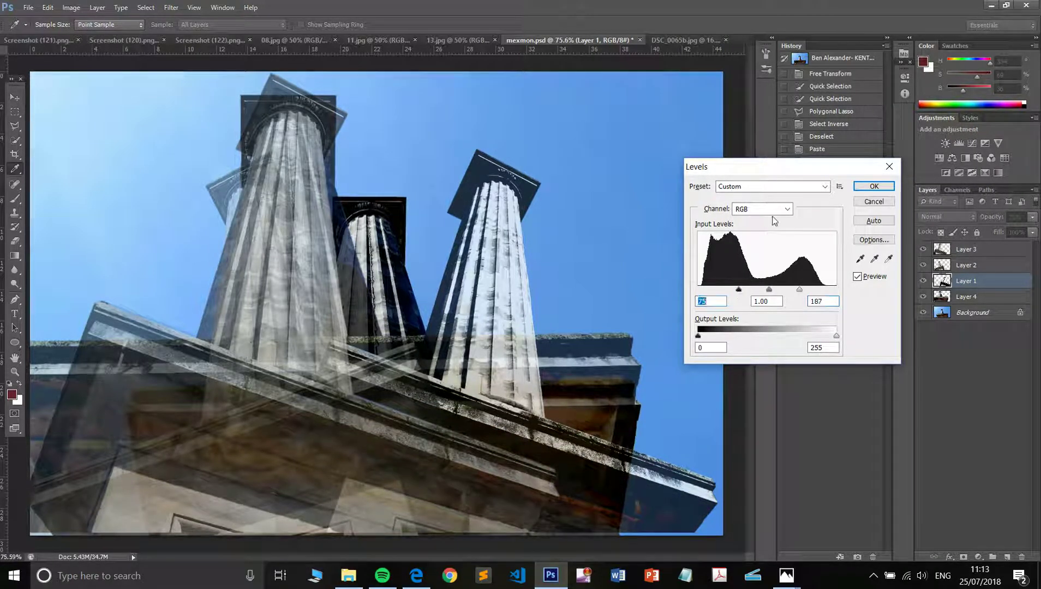
{"action": "left_click_drag", "start_coordinate": [740, 294], "coordinate": [731, 292]}
{"action": "left_click", "coordinate": [874, 187]}
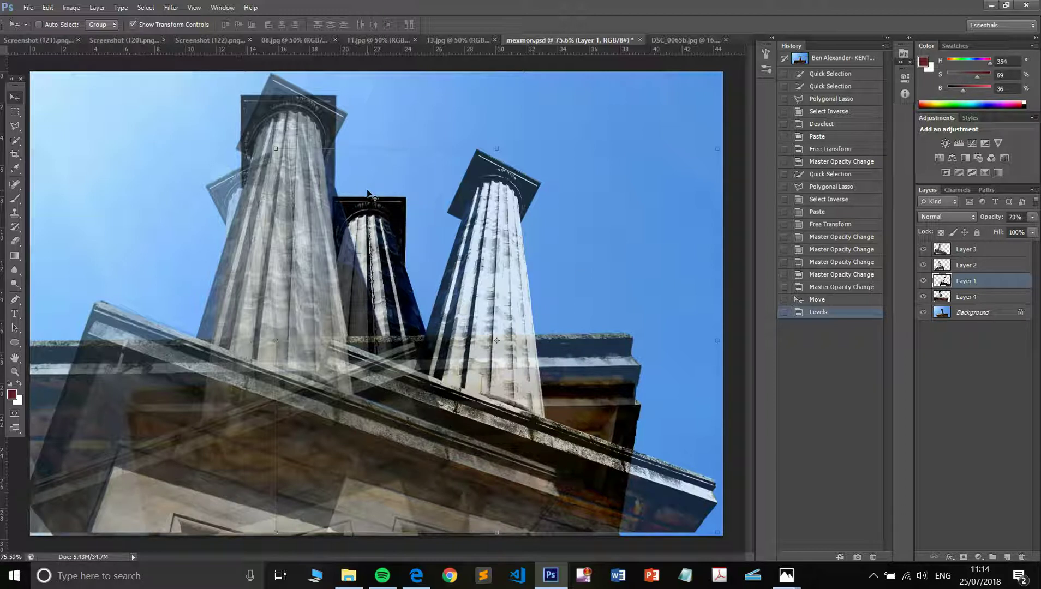
Step: Turn off Show Transform Controls and cycle through the open documents, ending on Screenshot (121).png
{"action": "left_click", "coordinate": [133, 25]}
{"action": "left_click", "coordinate": [675, 38]}
{"action": "left_click", "coordinate": [577, 39]}
{"action": "left_click", "coordinate": [462, 39]}
{"action": "left_click", "coordinate": [350, 41]}
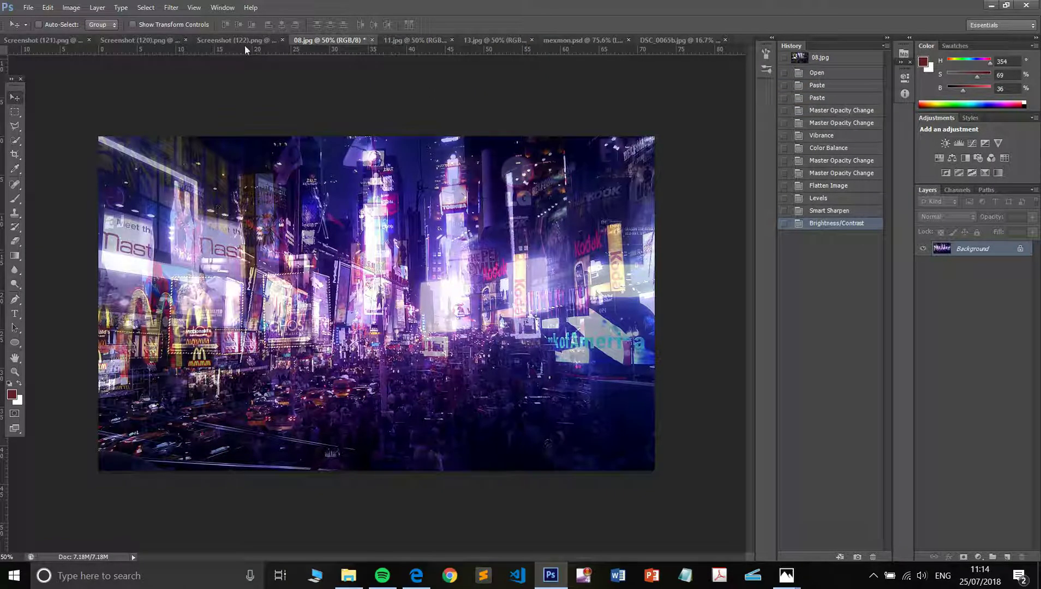
{"action": "left_click", "coordinate": [204, 40]}
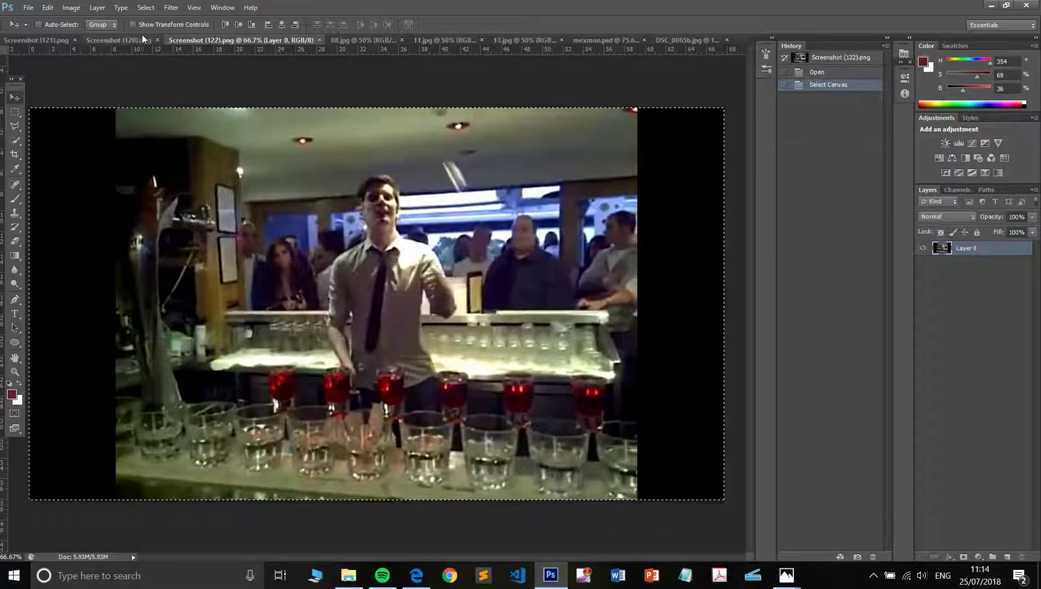
{"action": "left_click", "coordinate": [138, 38]}
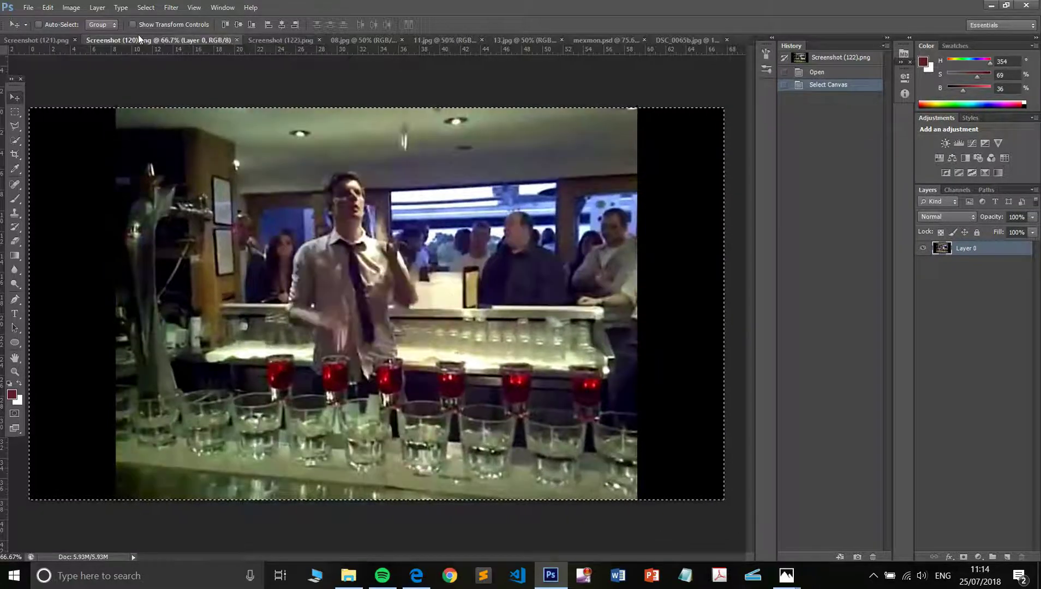
{"action": "left_click", "coordinate": [57, 39]}
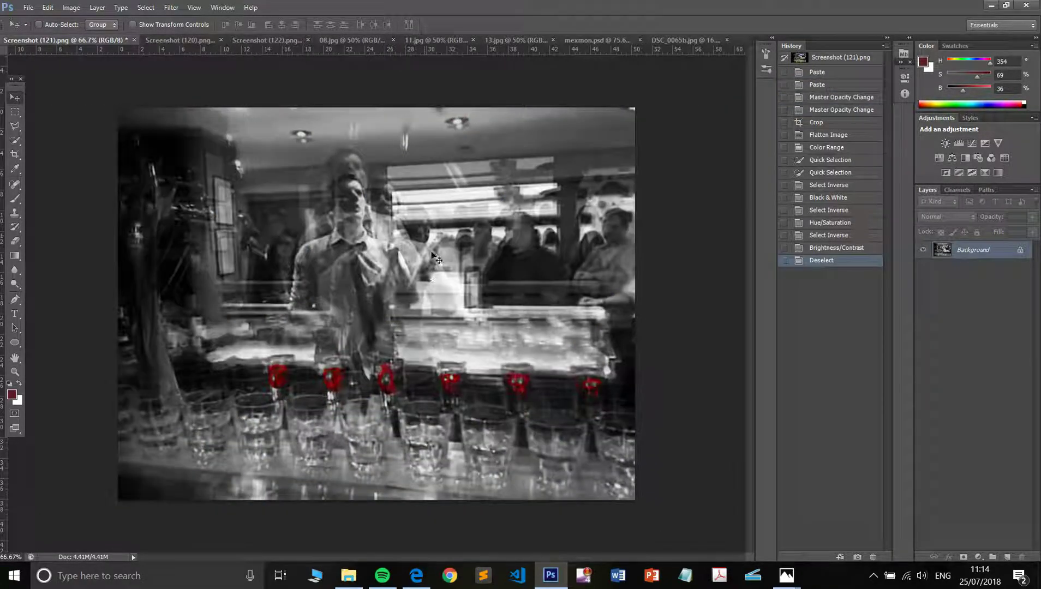